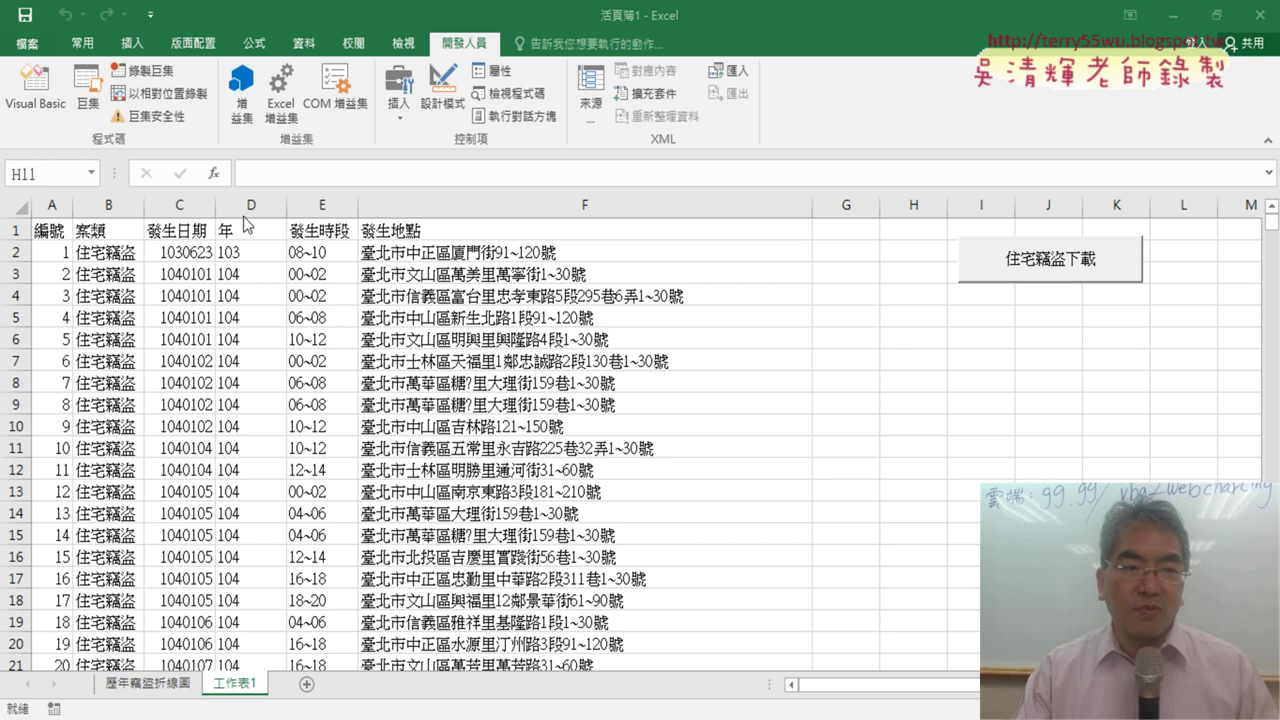
Inspect the 年 column's D2 year formula and the 歷年竊盜折線圖 chart's year values 104–111.
click(249, 204)
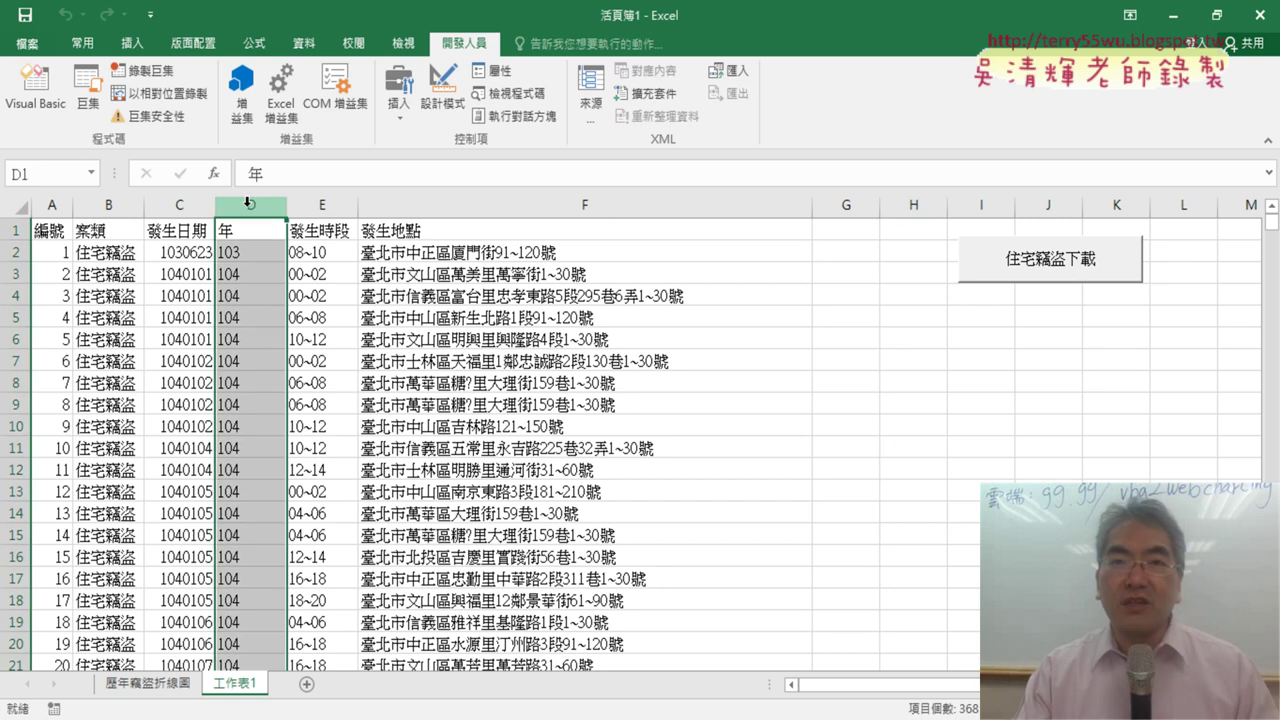
click(238, 251)
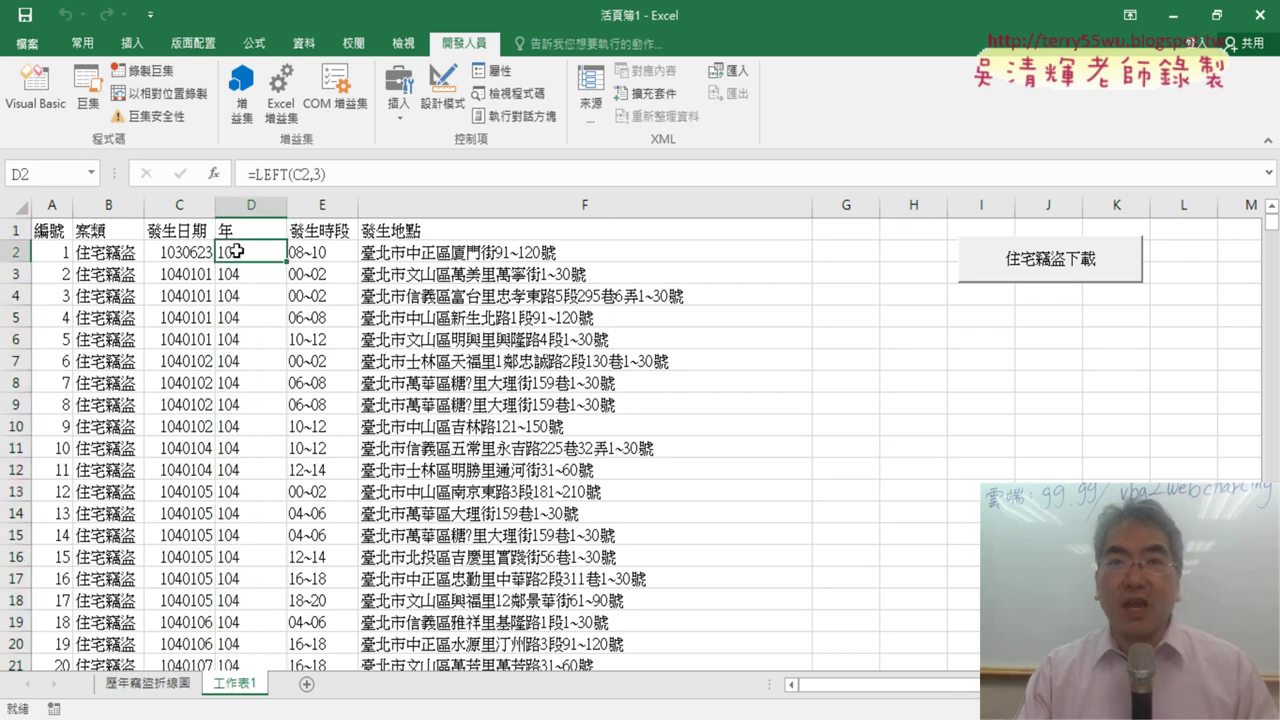
click(162, 688)
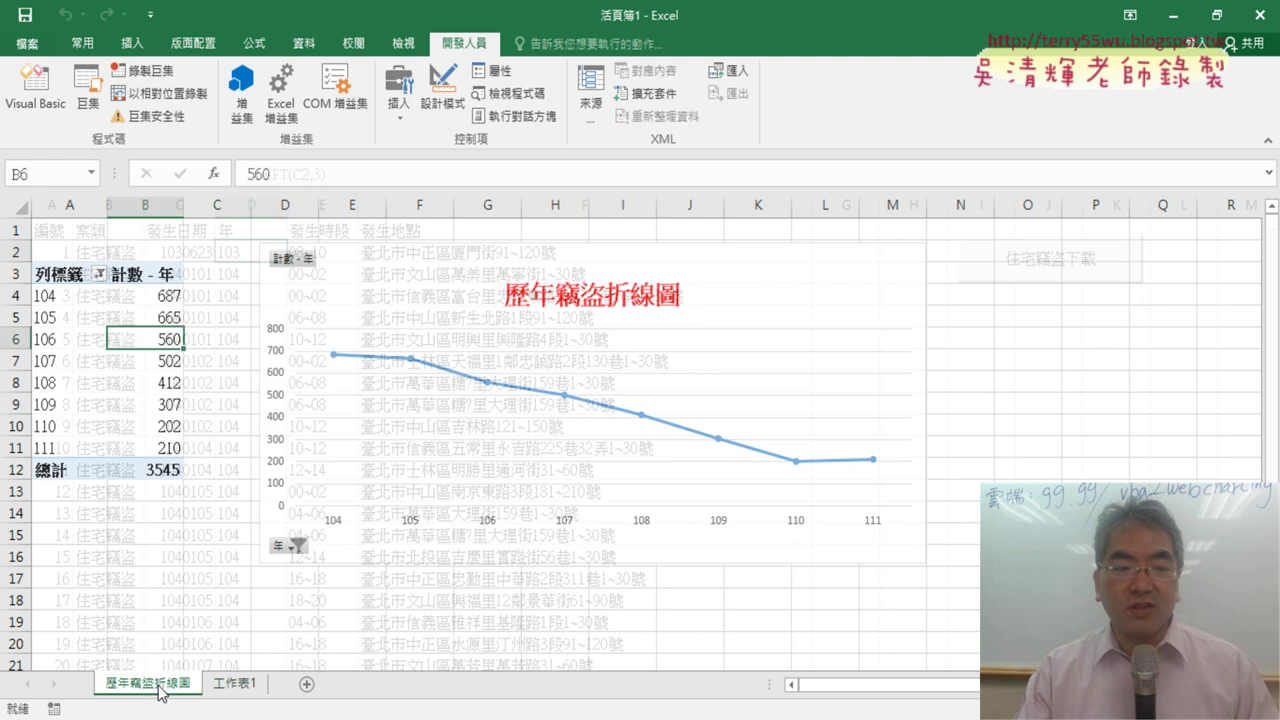
click(101, 367)
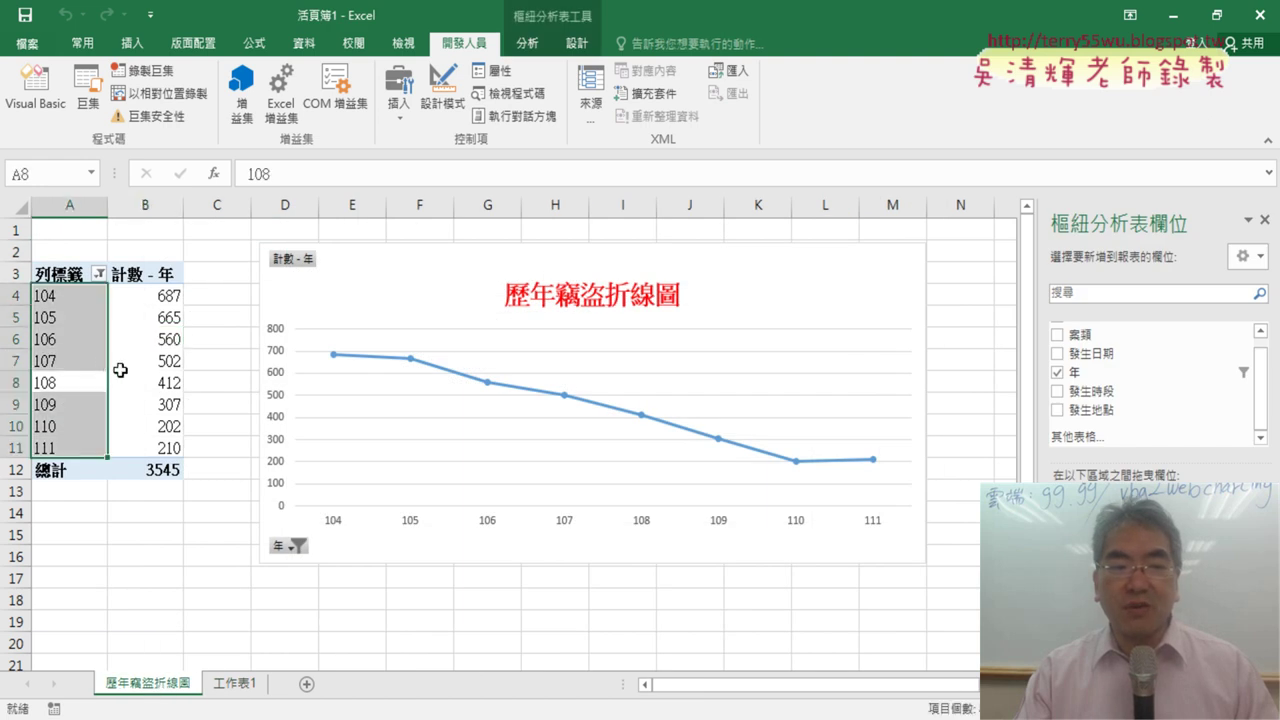
click(120, 368)
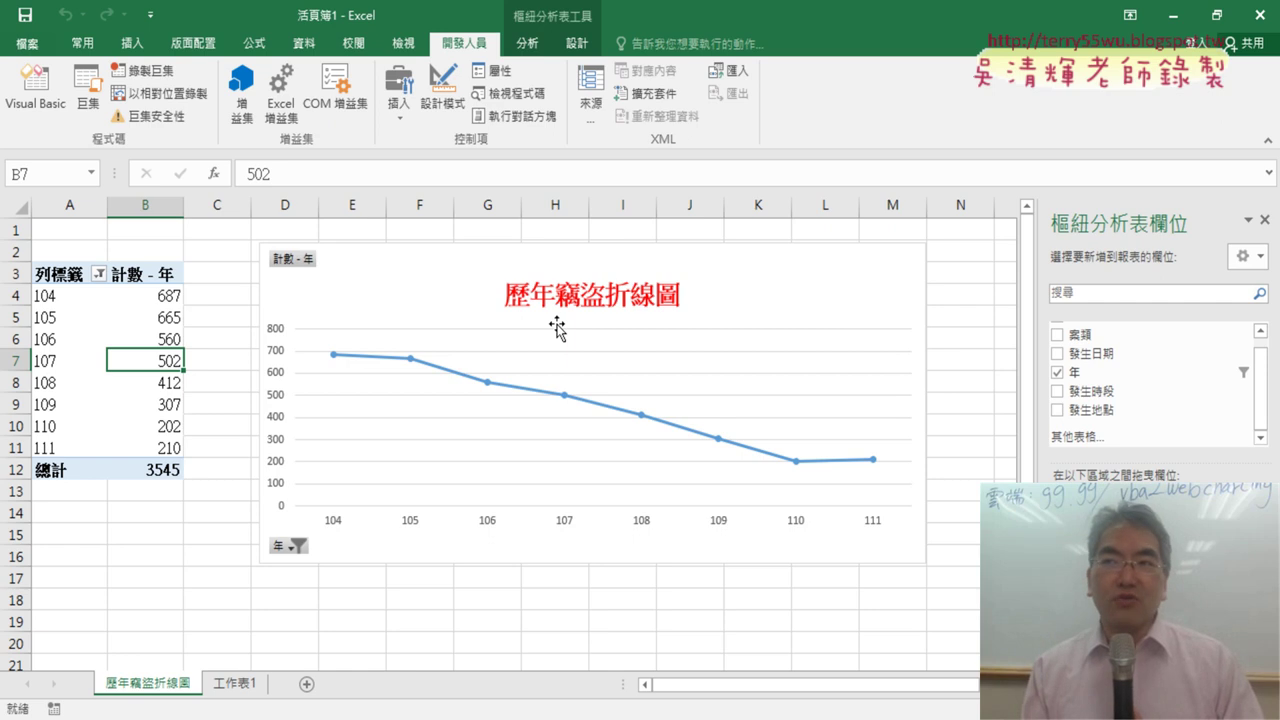
click(230, 688)
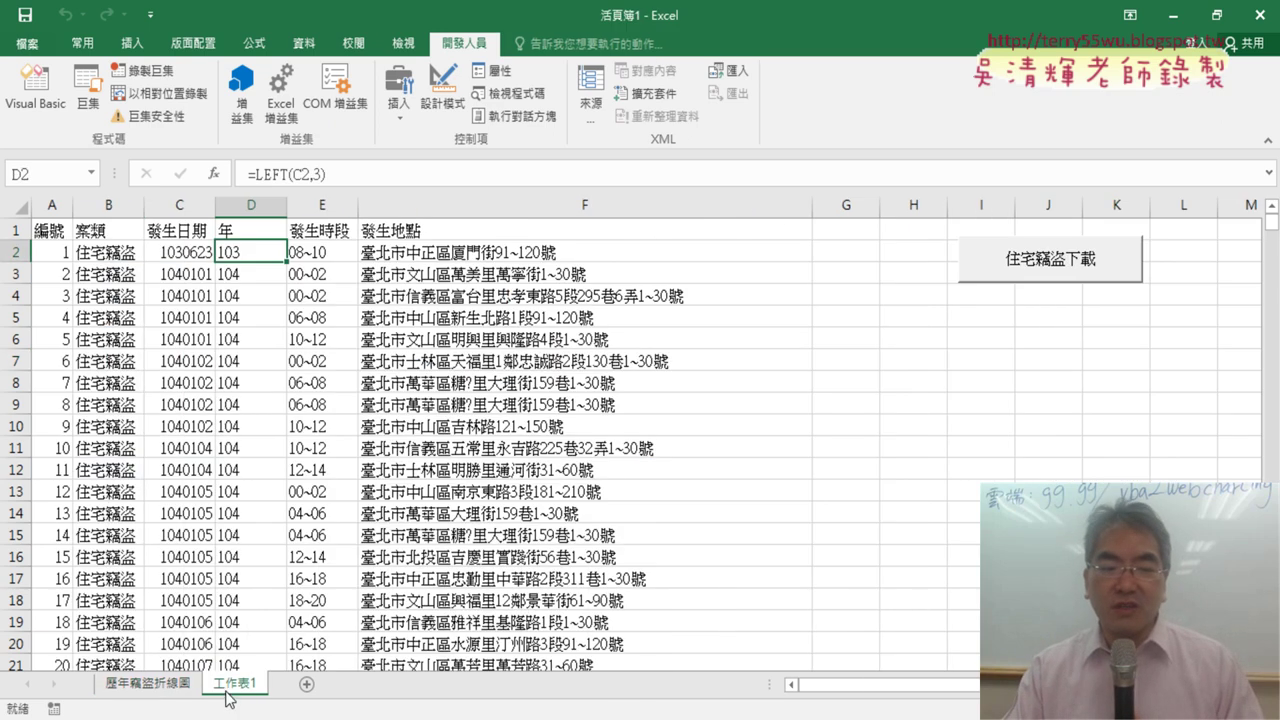
Look over the 年 column's actions without changing it, then open Record Macro proposing 巨集3.
click(253, 199)
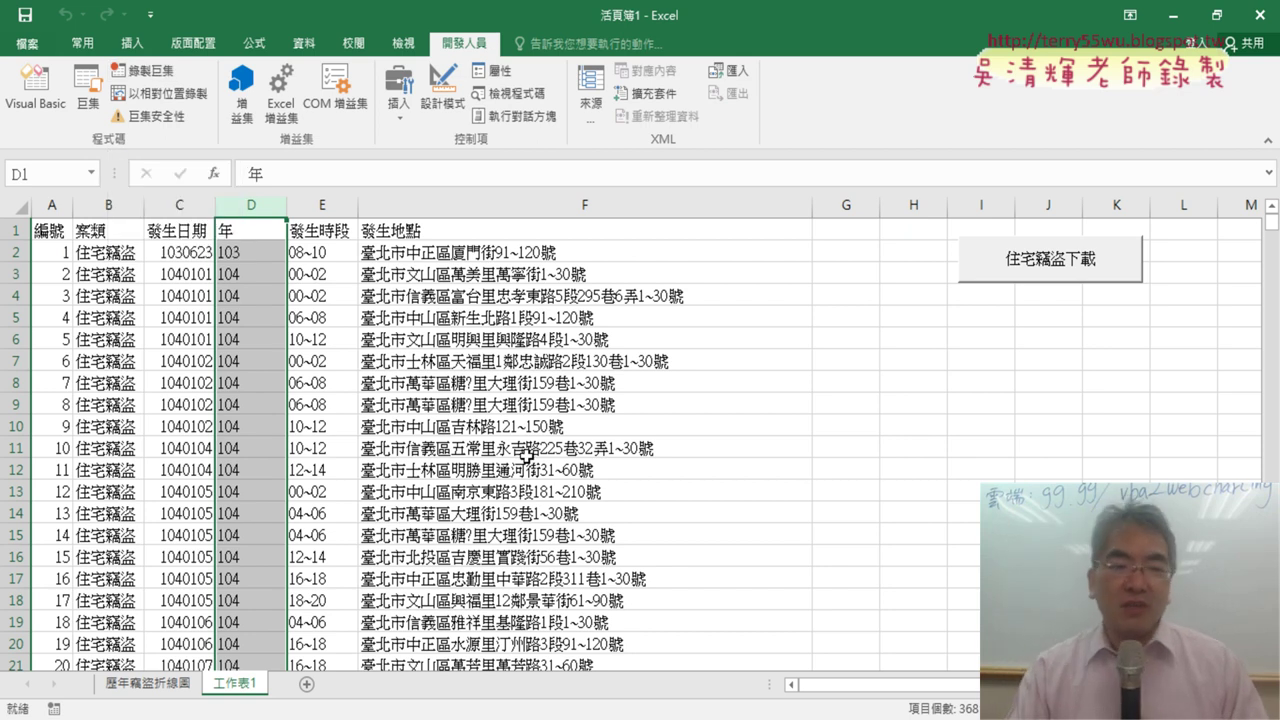
right_click(258, 253)
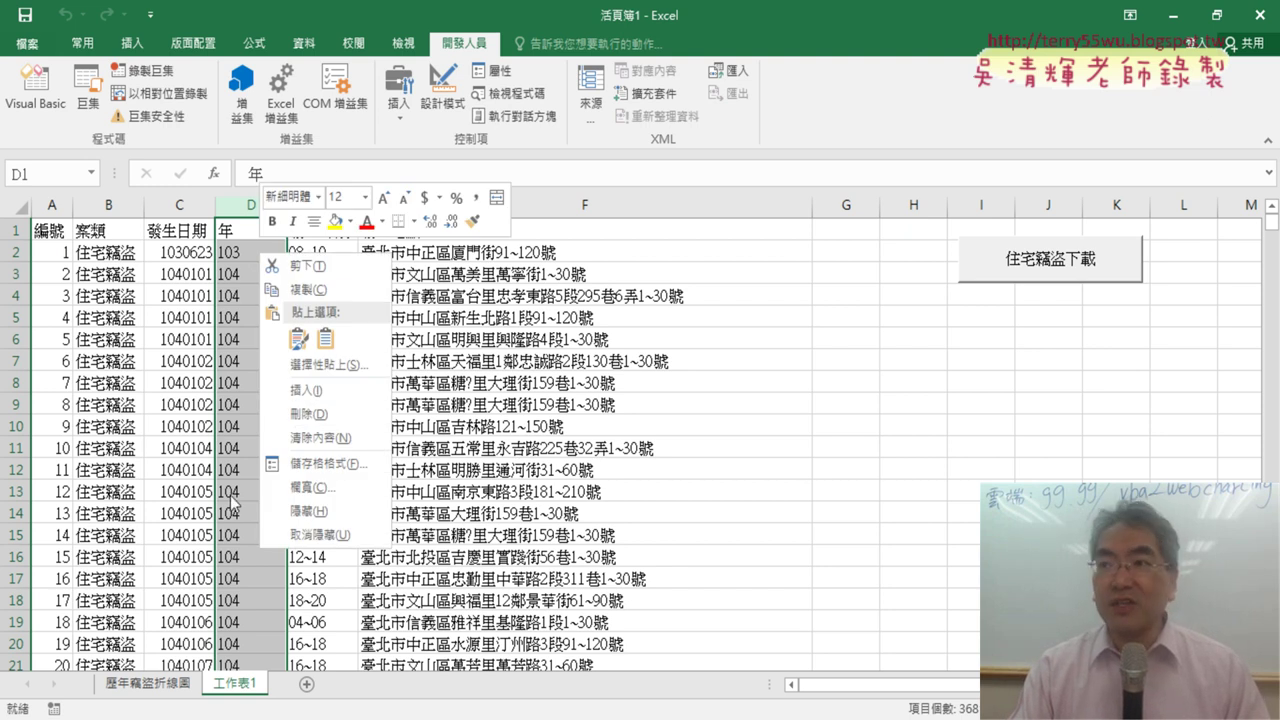
key(Escape)
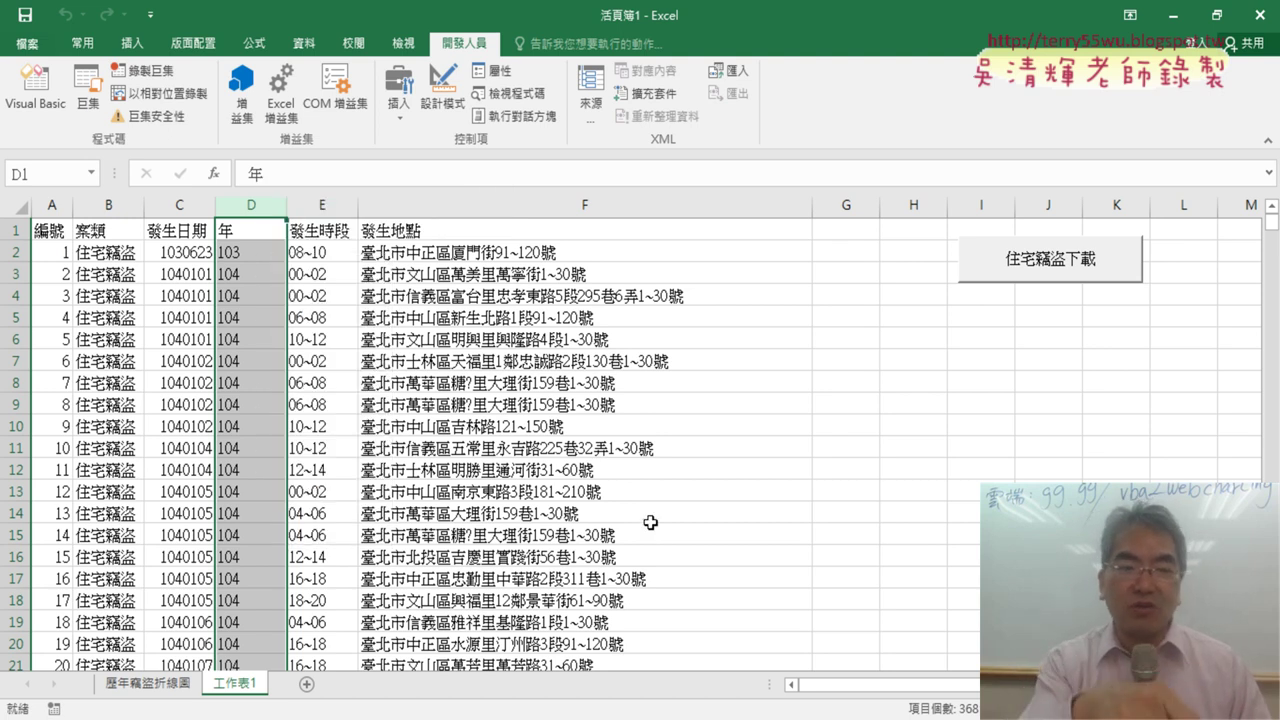
click(672, 522)
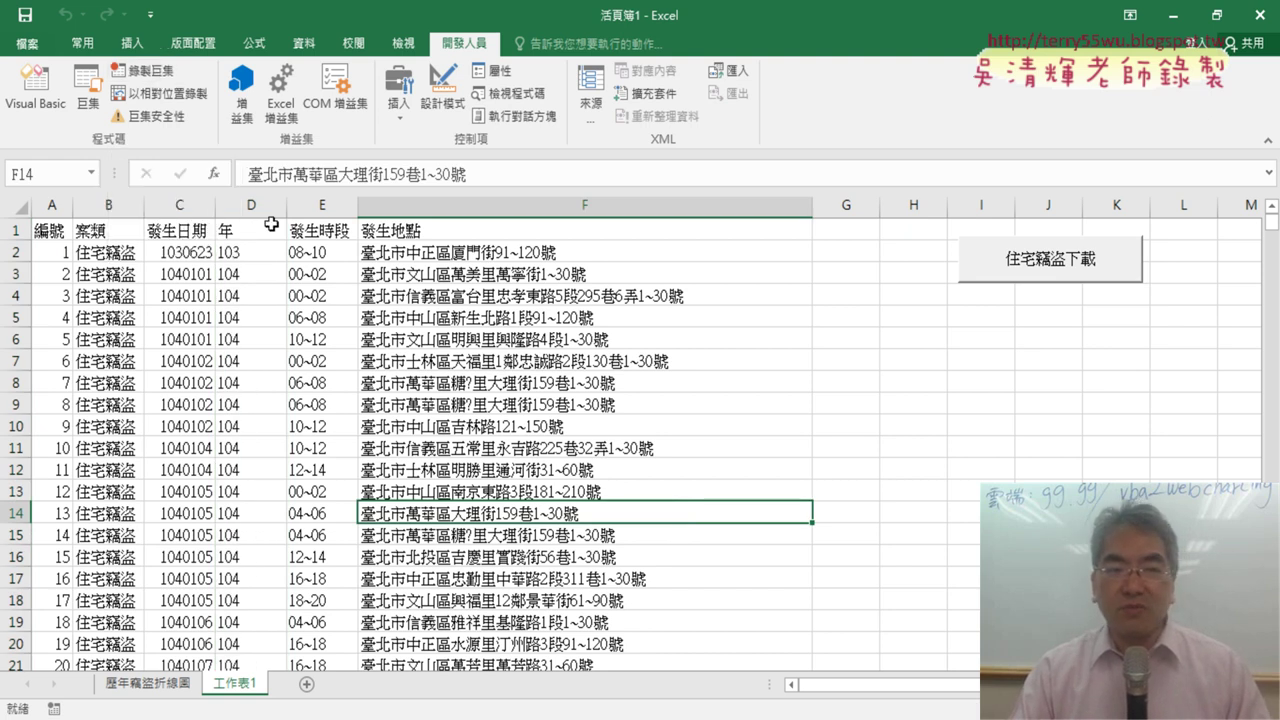
click(164, 79)
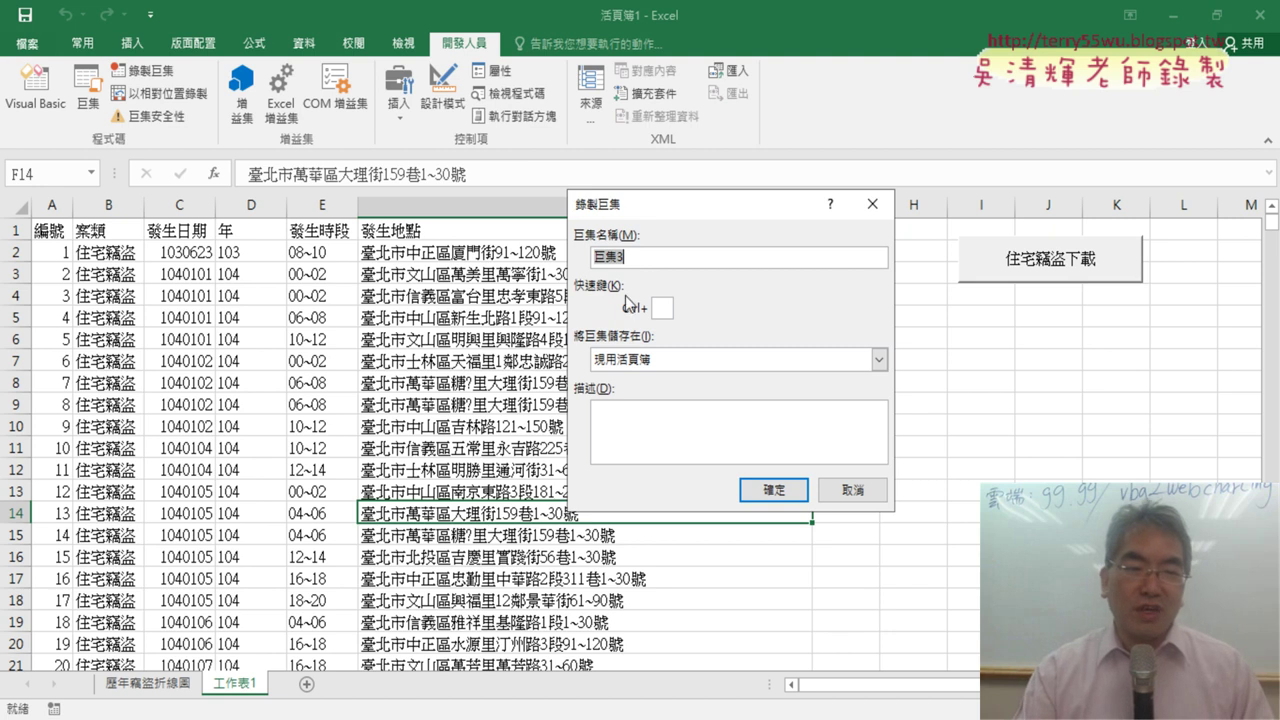
Cancel Record Macro, then select and deselect the 年 column, ending on cell F8 with data unchanged.
click(851, 490)
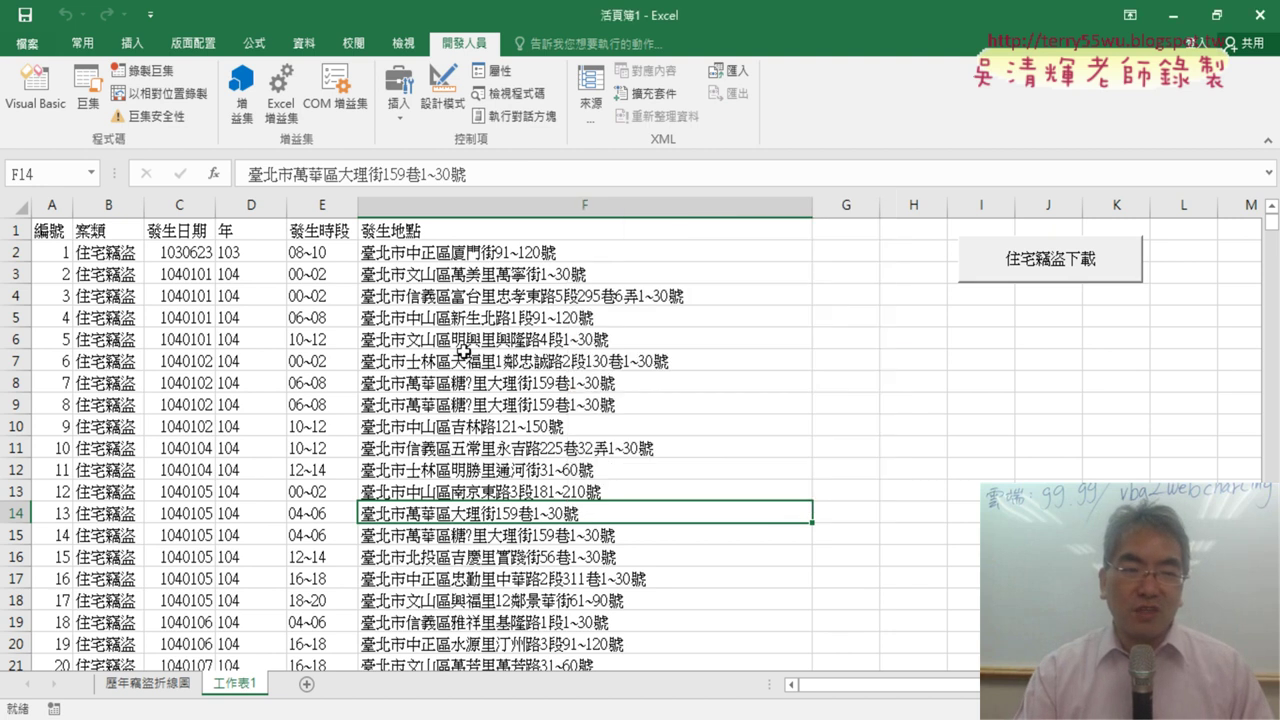
click(250, 205)
right_click(250, 305)
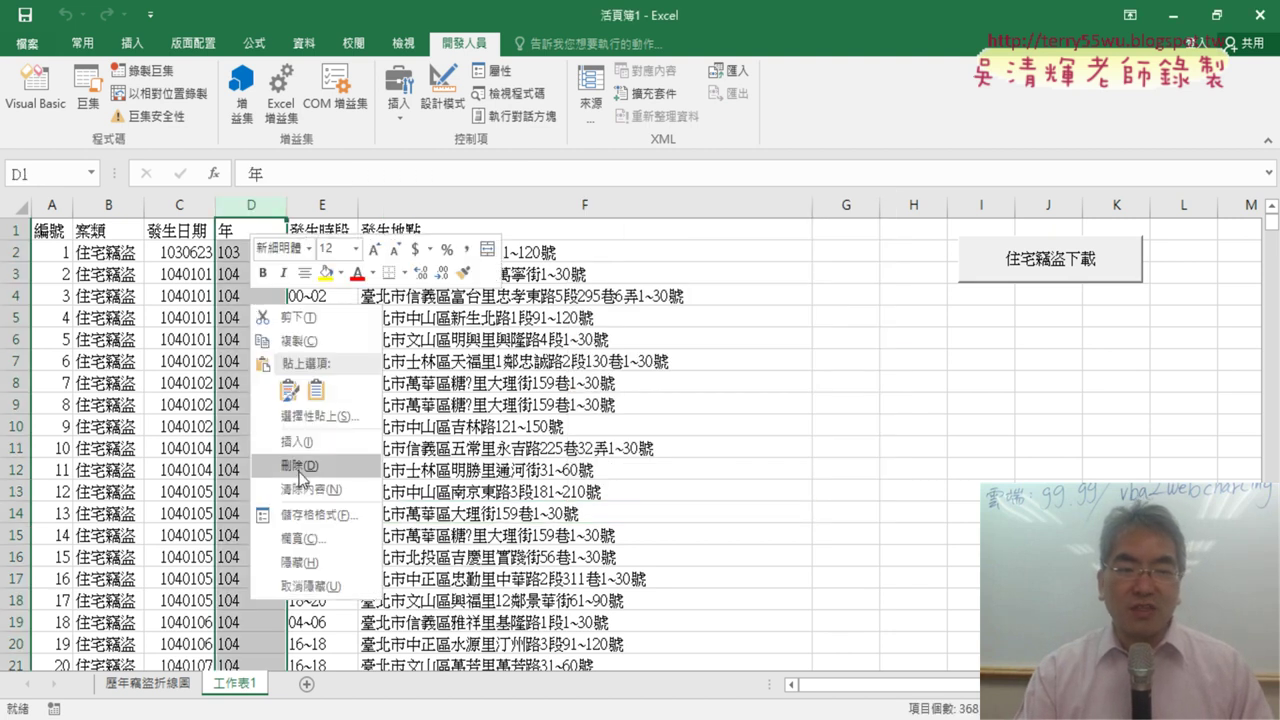
key(Escape)
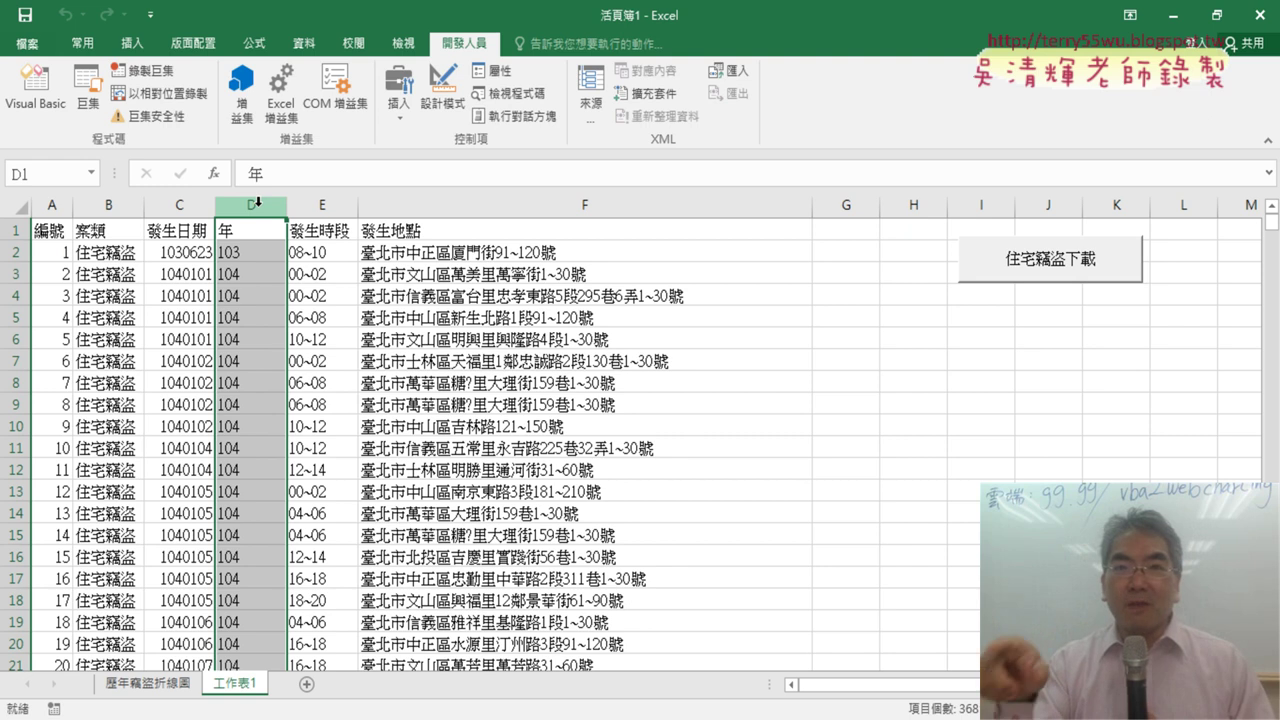
click(560, 468)
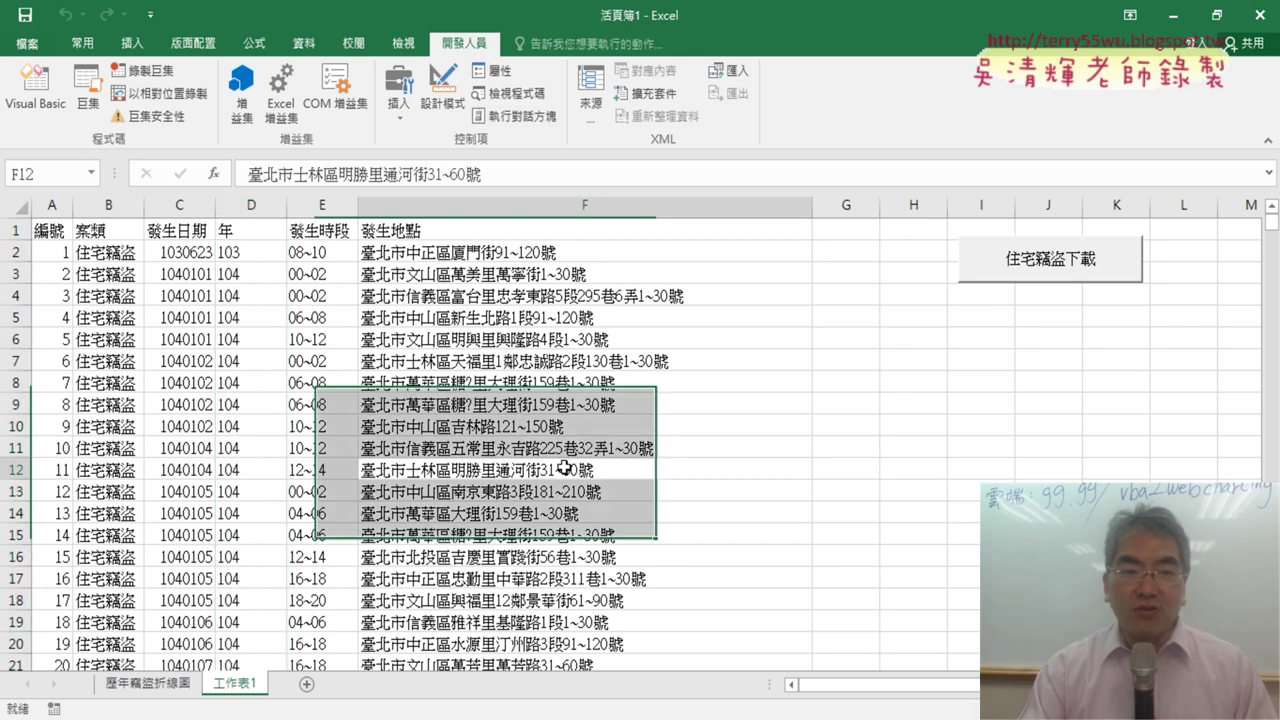
click(232, 204)
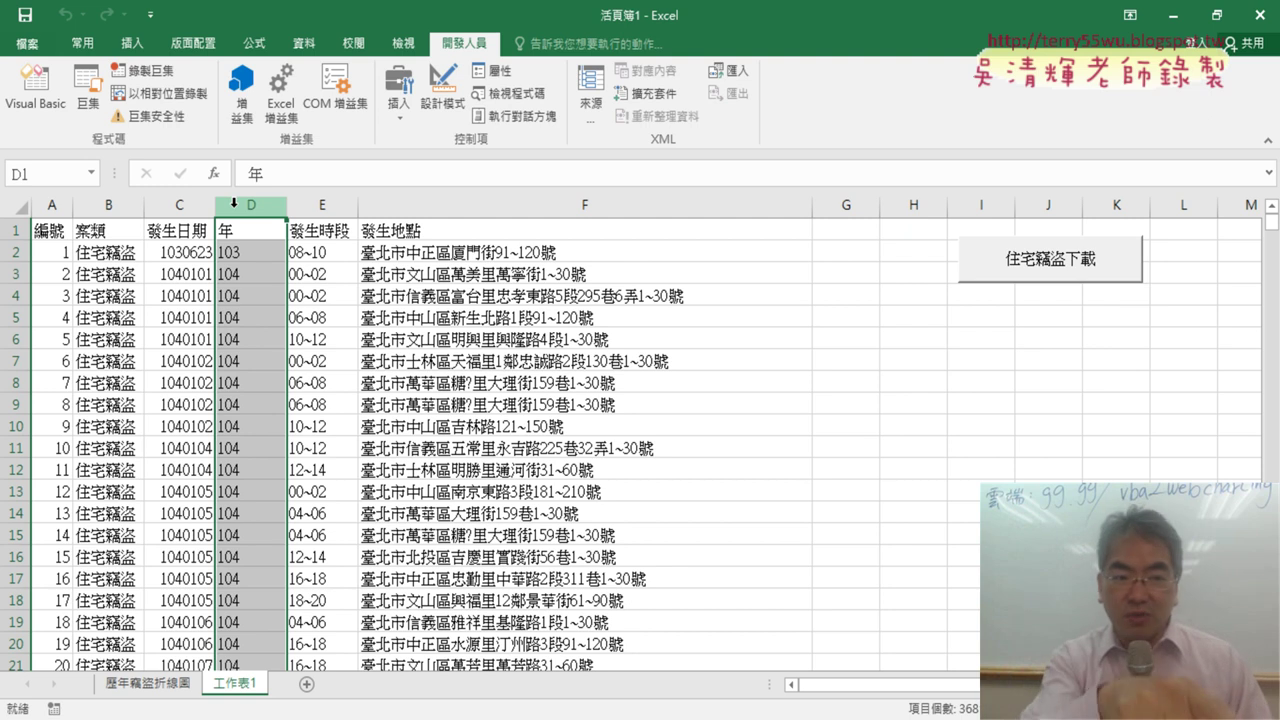
click(523, 377)
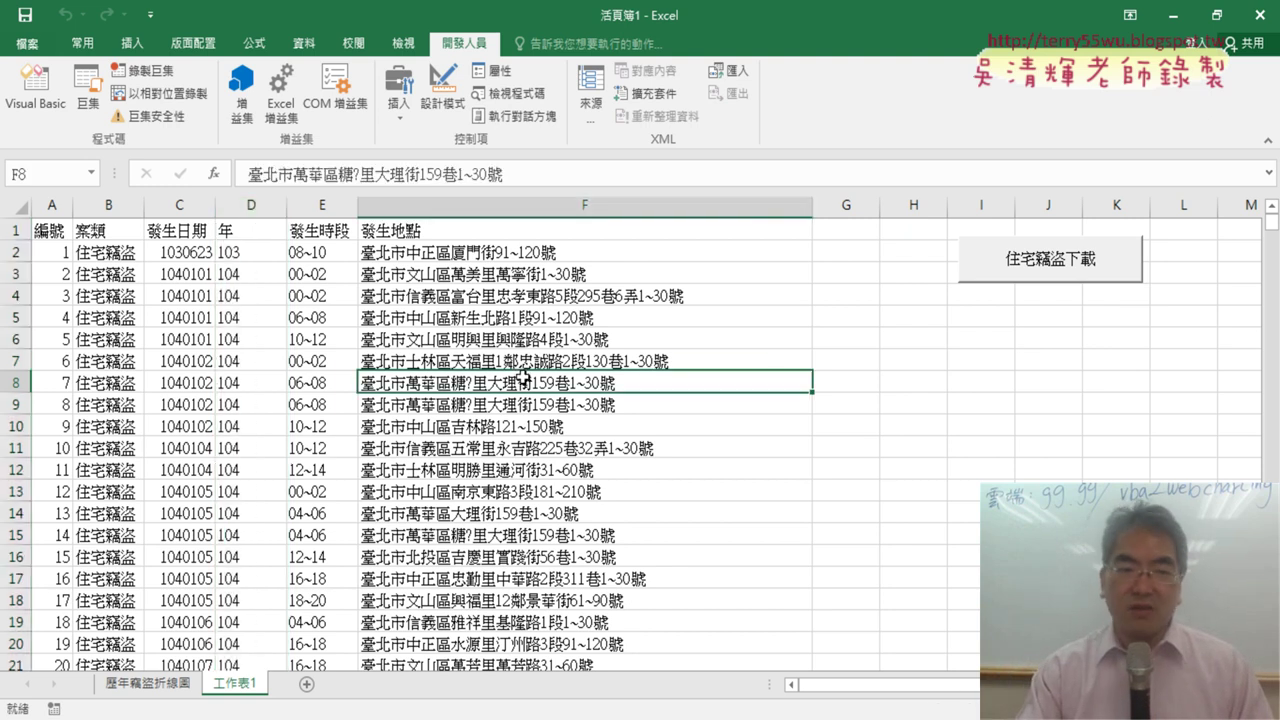
Name the new macro 刪除欄 in Record Macro and begin recording.
click(167, 72)
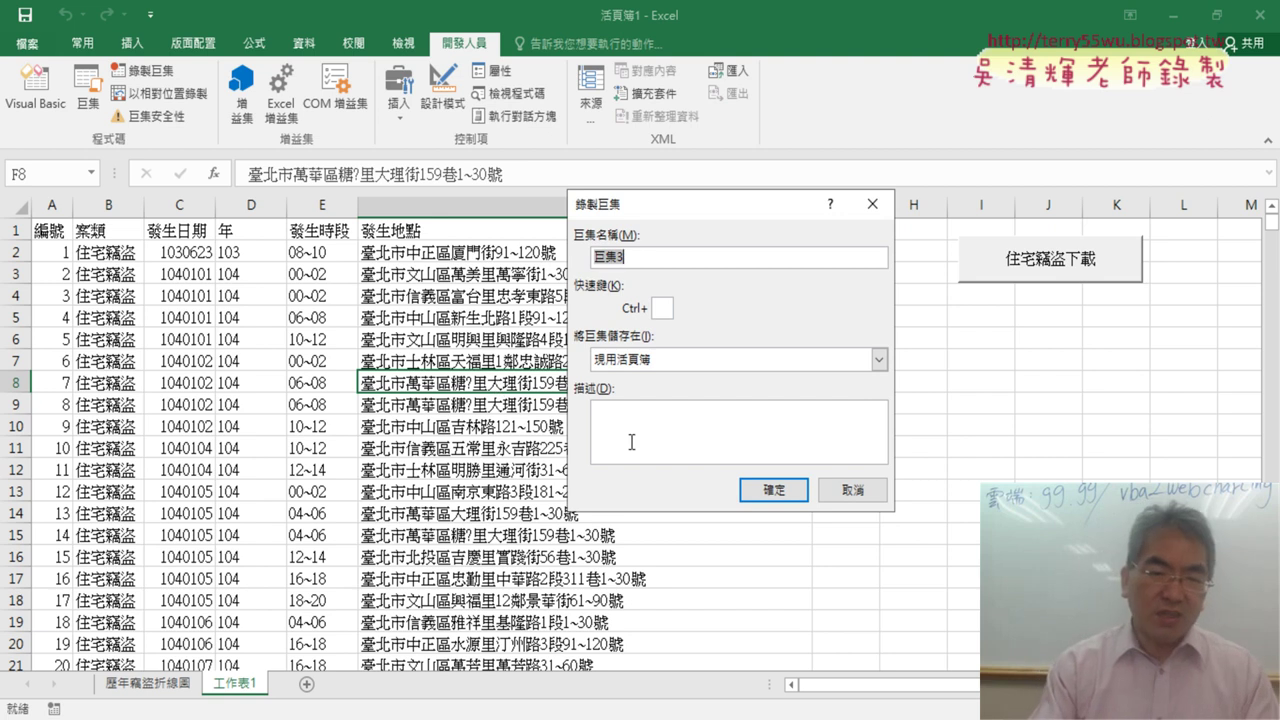
text(ㄕㄡ)
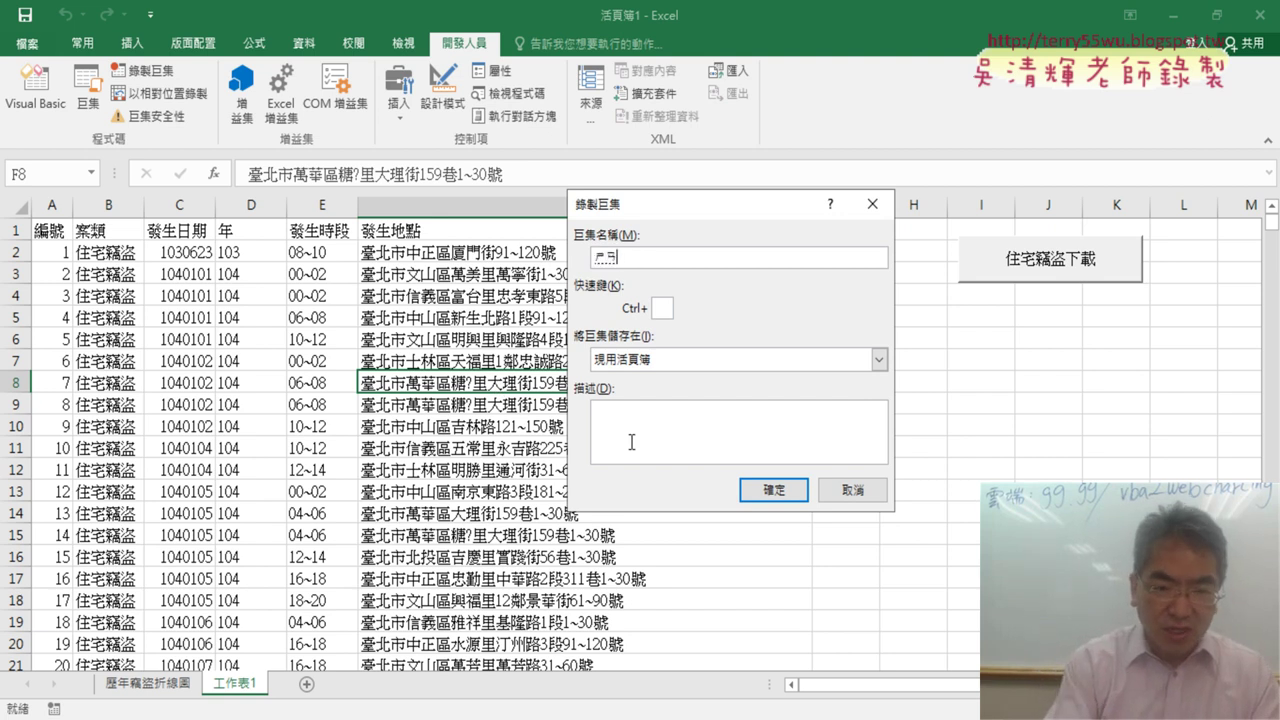
text(刪除ㄌ)
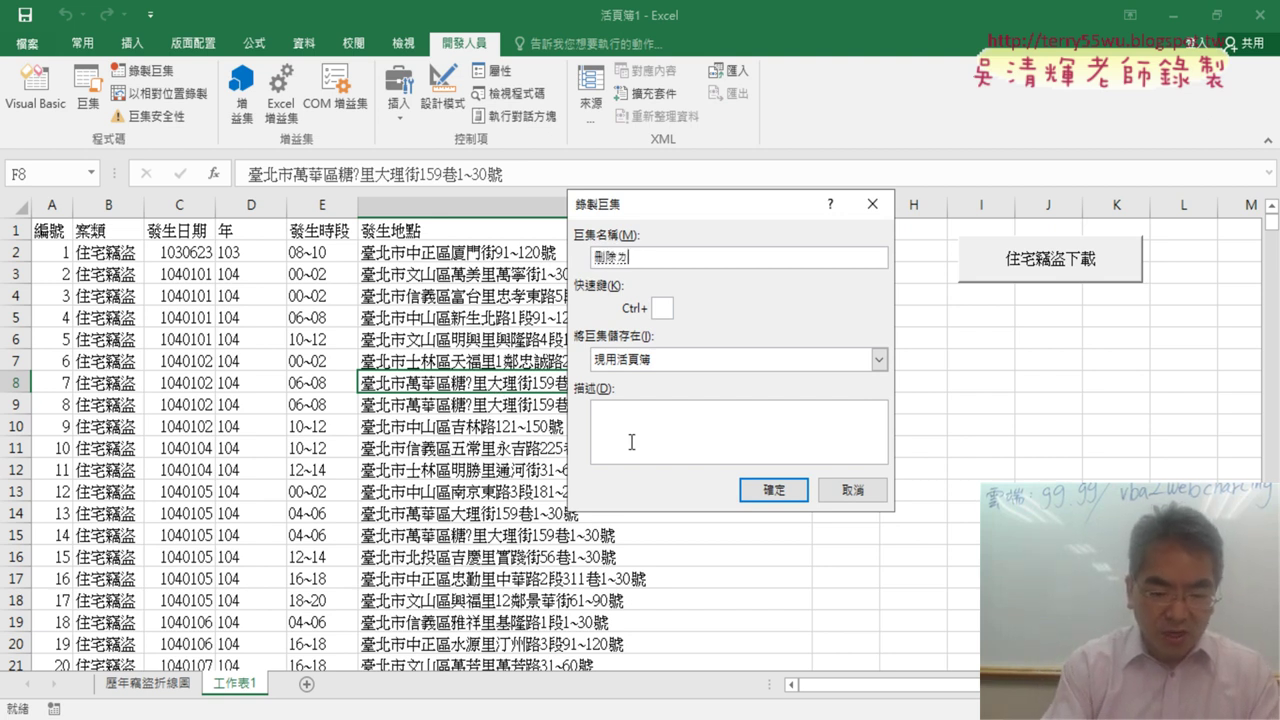
text(副)
key(Down)
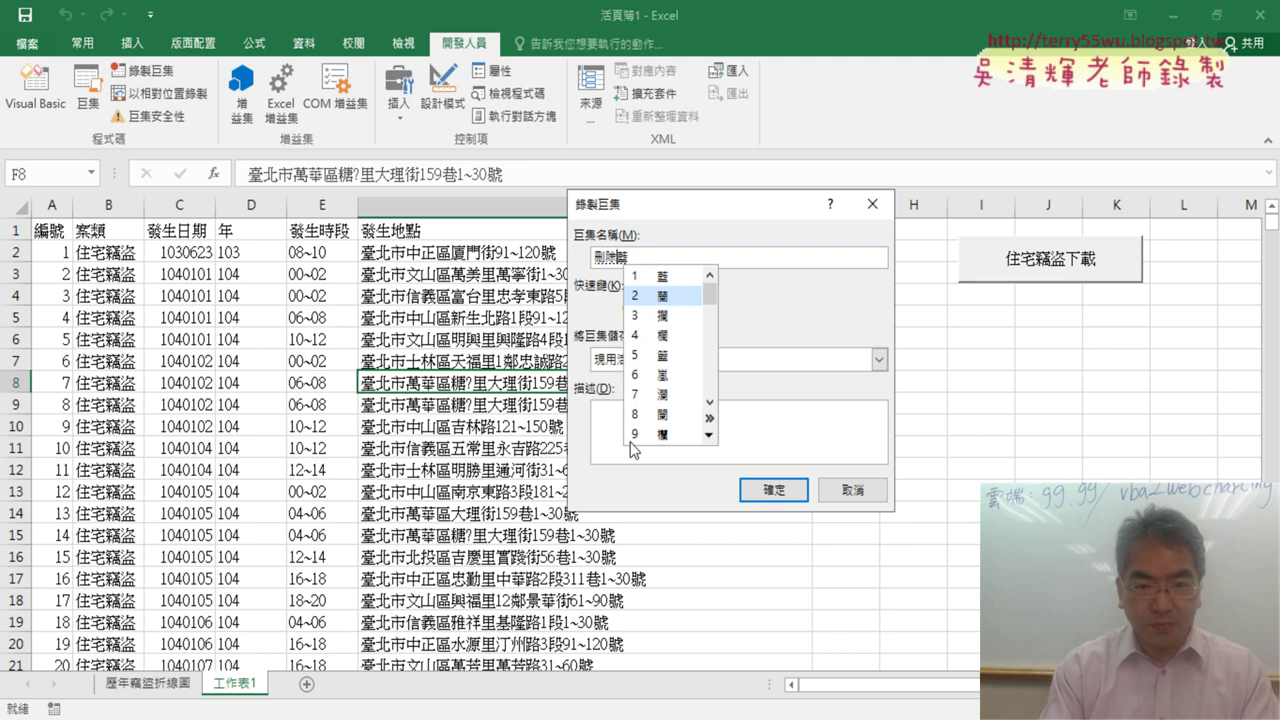
key(Down)
key(Down)
key(Return)
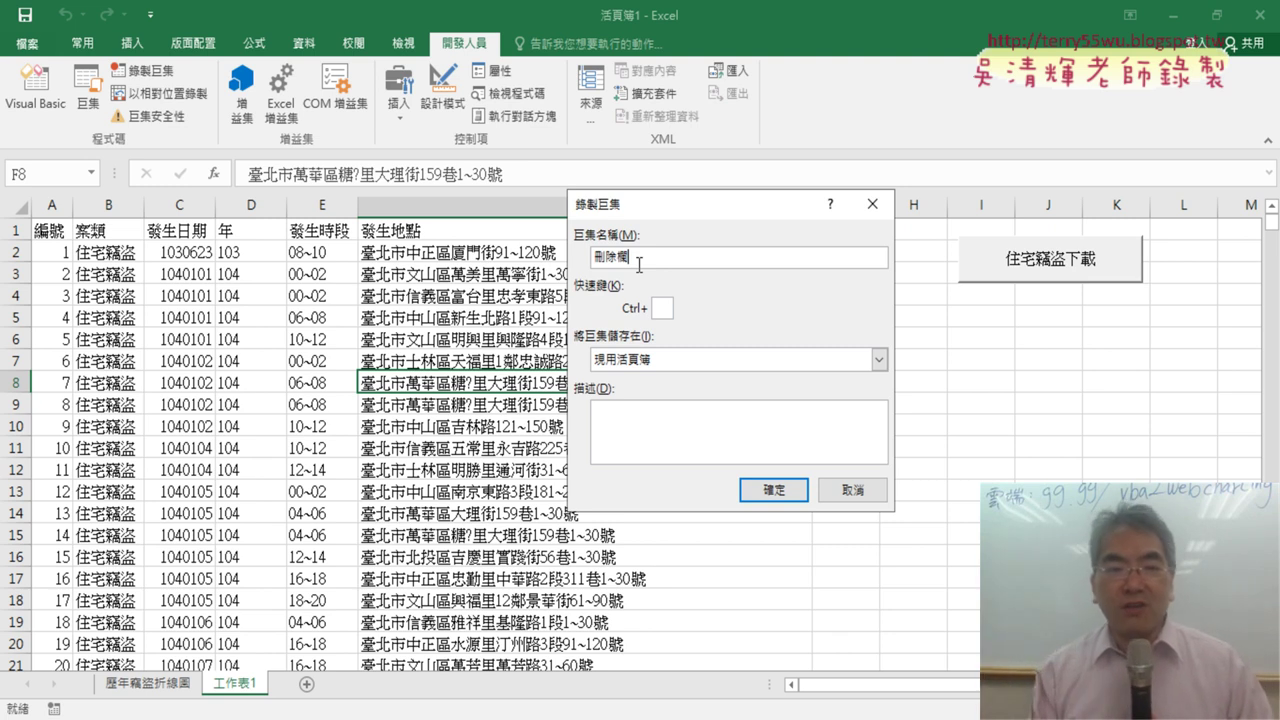
click(787, 490)
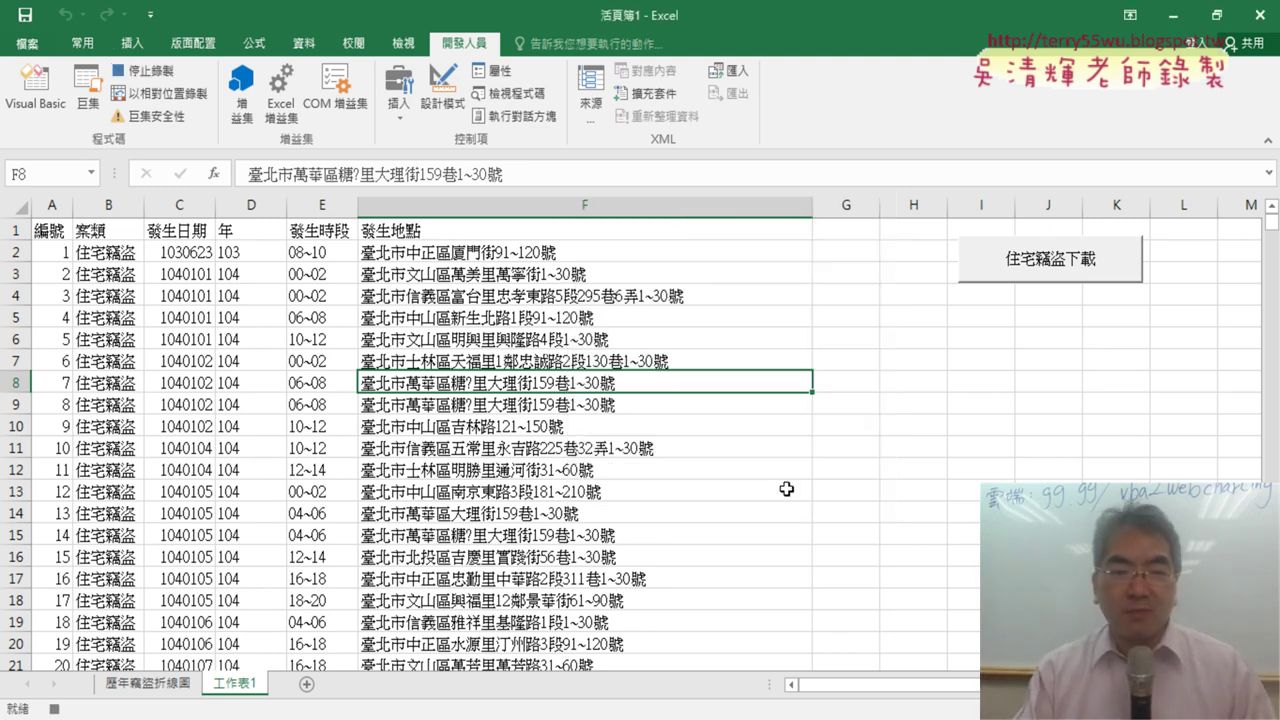
Delete column D (年) so 發生時段 shifts left, then stop recording 刪除欄.
click(254, 206)
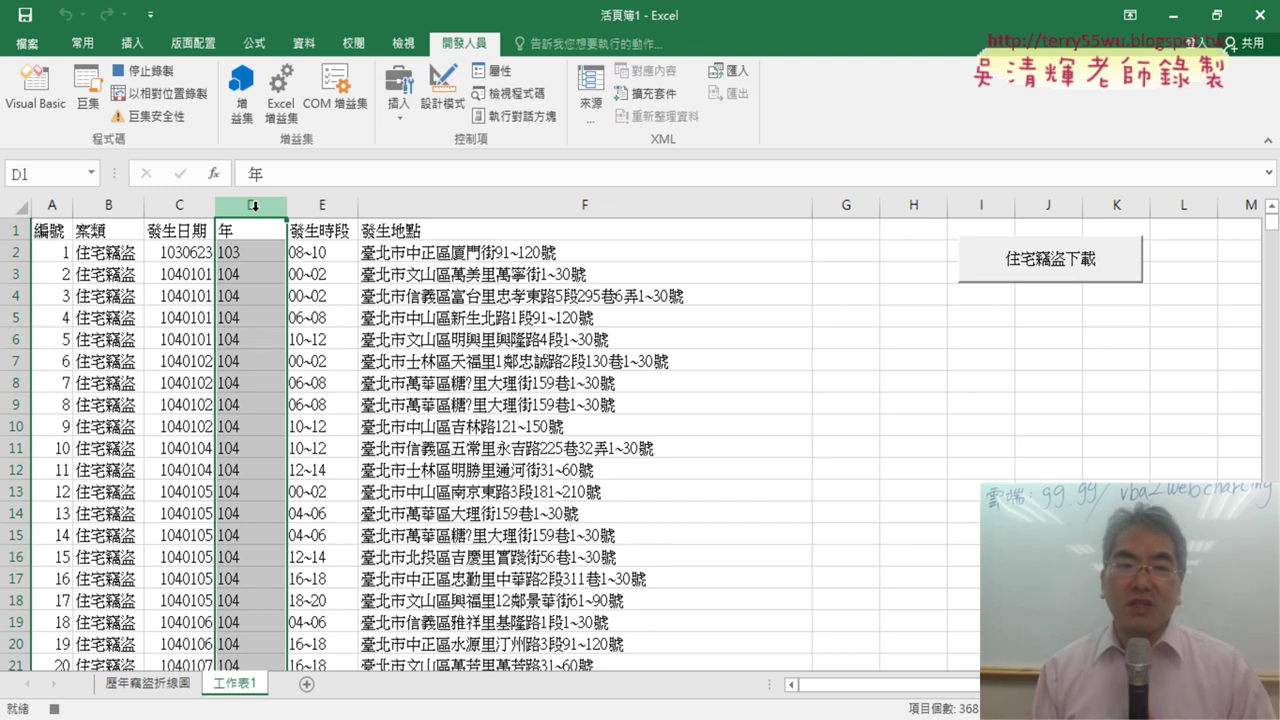
right_click(253, 308)
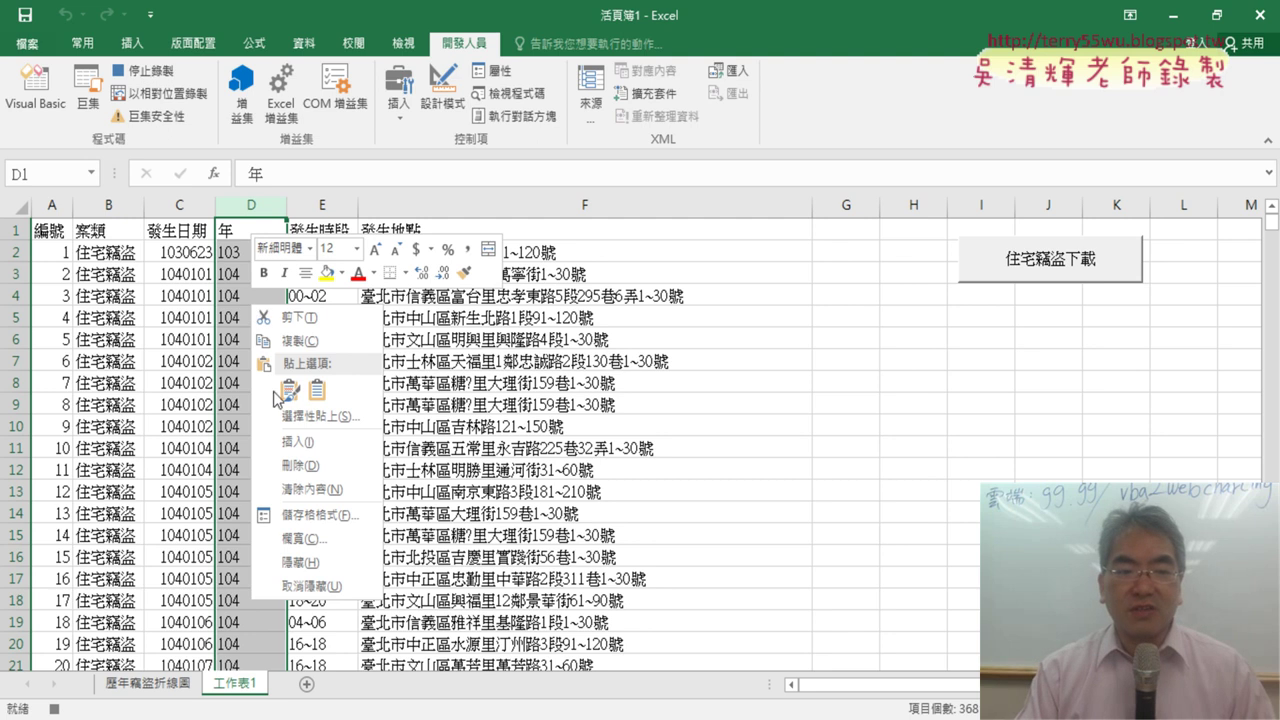
click(316, 467)
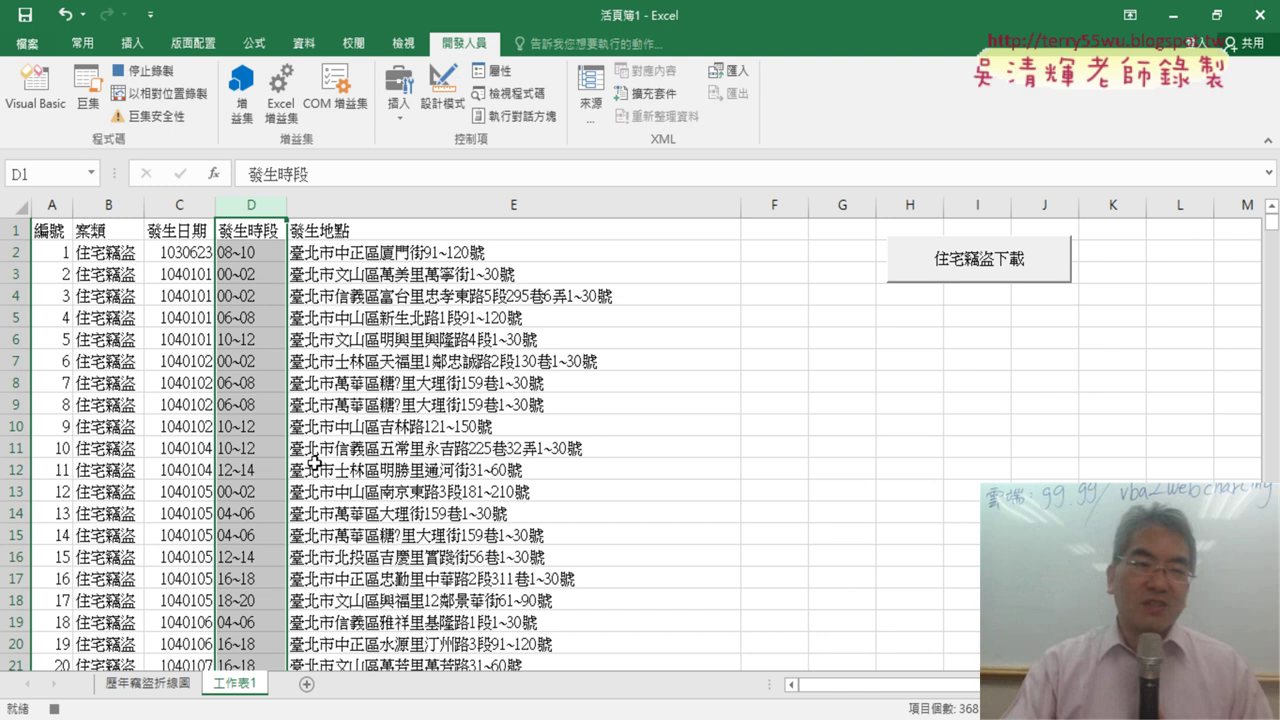
click(165, 73)
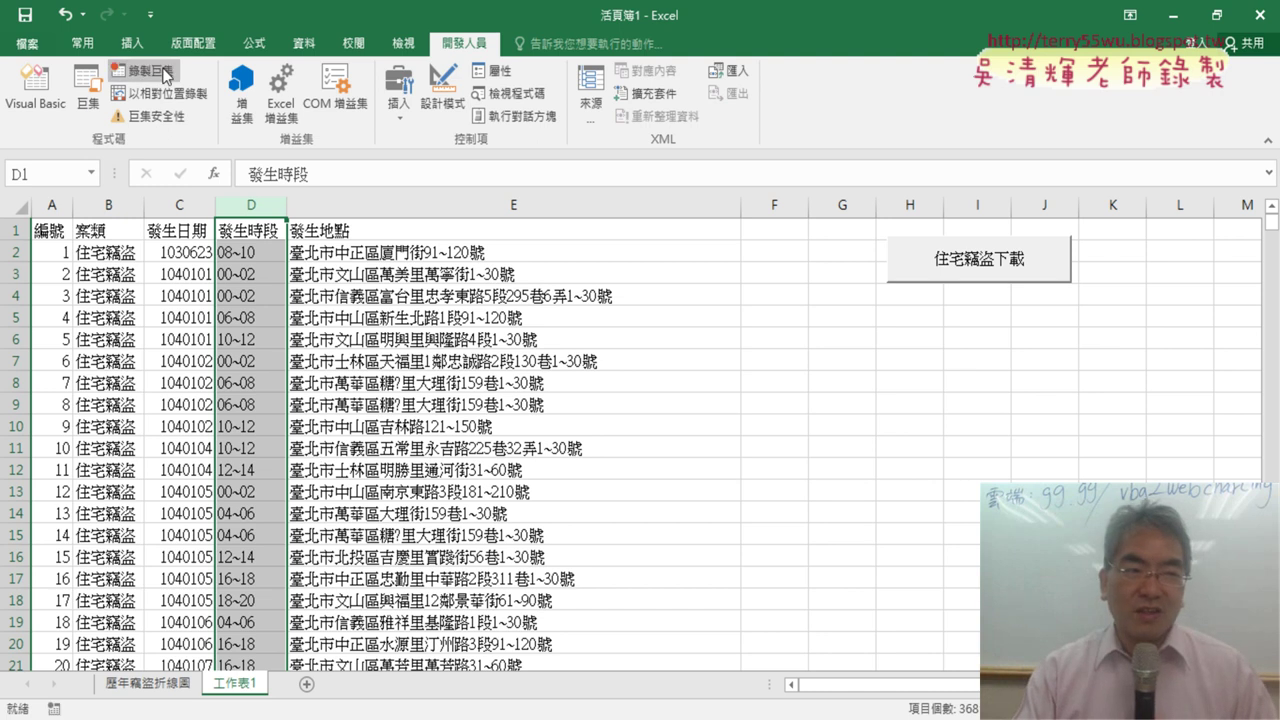
Open the 刪除欄 macro's code in the VBA editor from the Macros list.
click(90, 100)
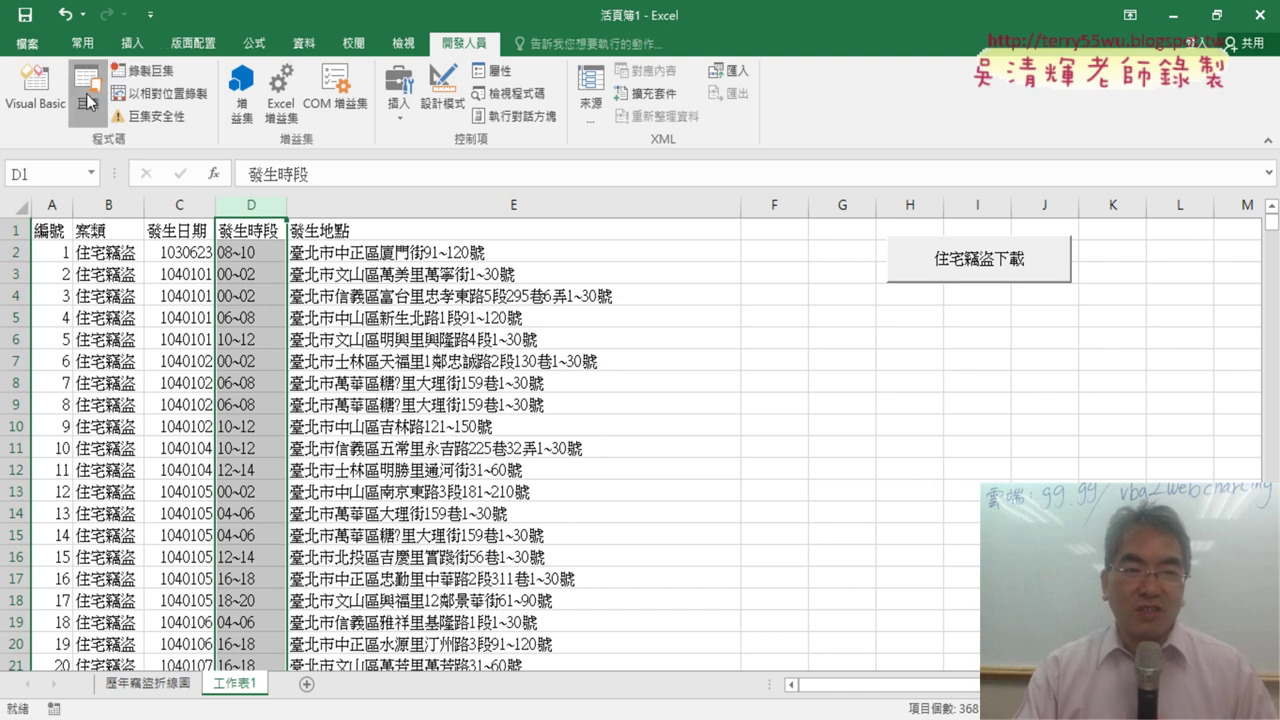
click(596, 250)
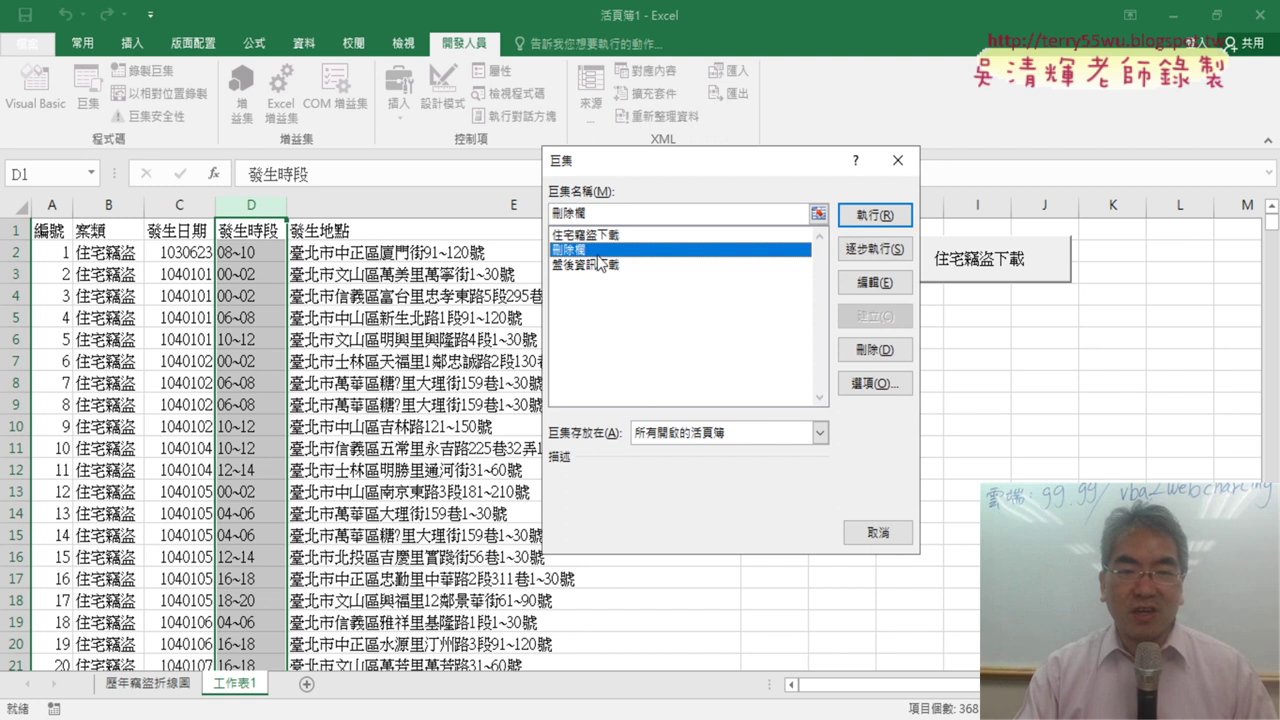
click(891, 287)
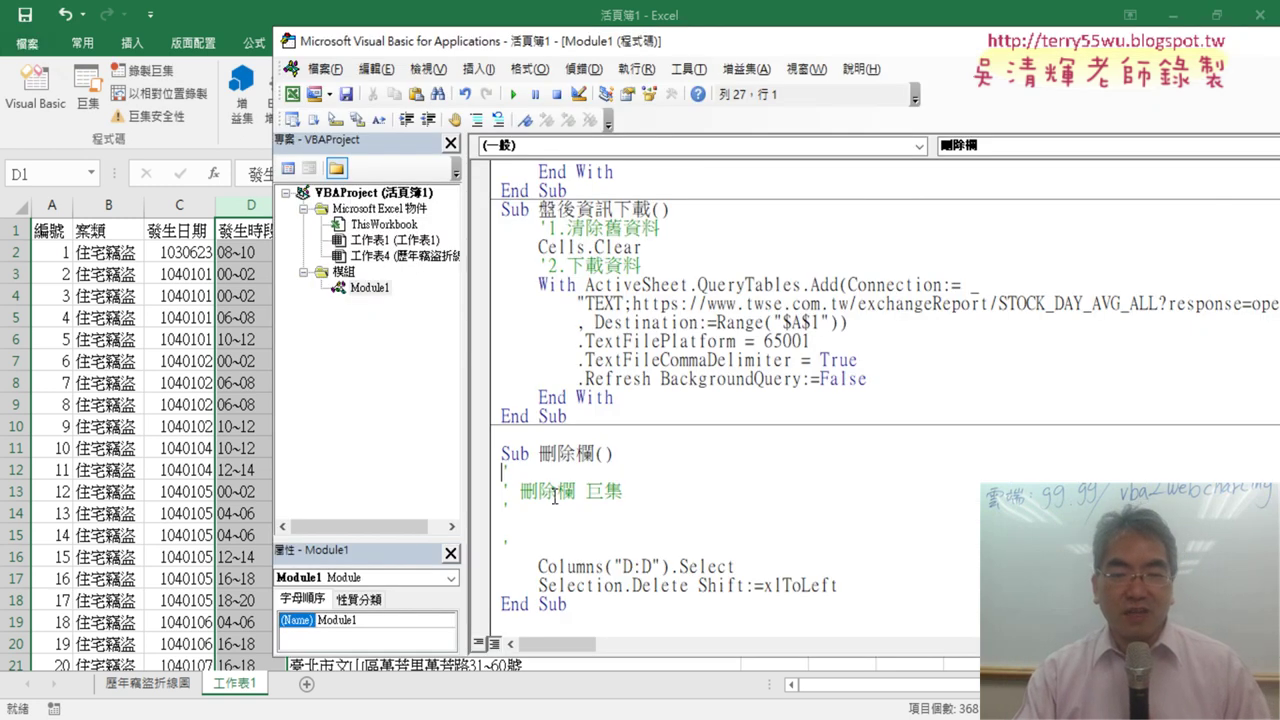
drag(782, 48, 897, 36)
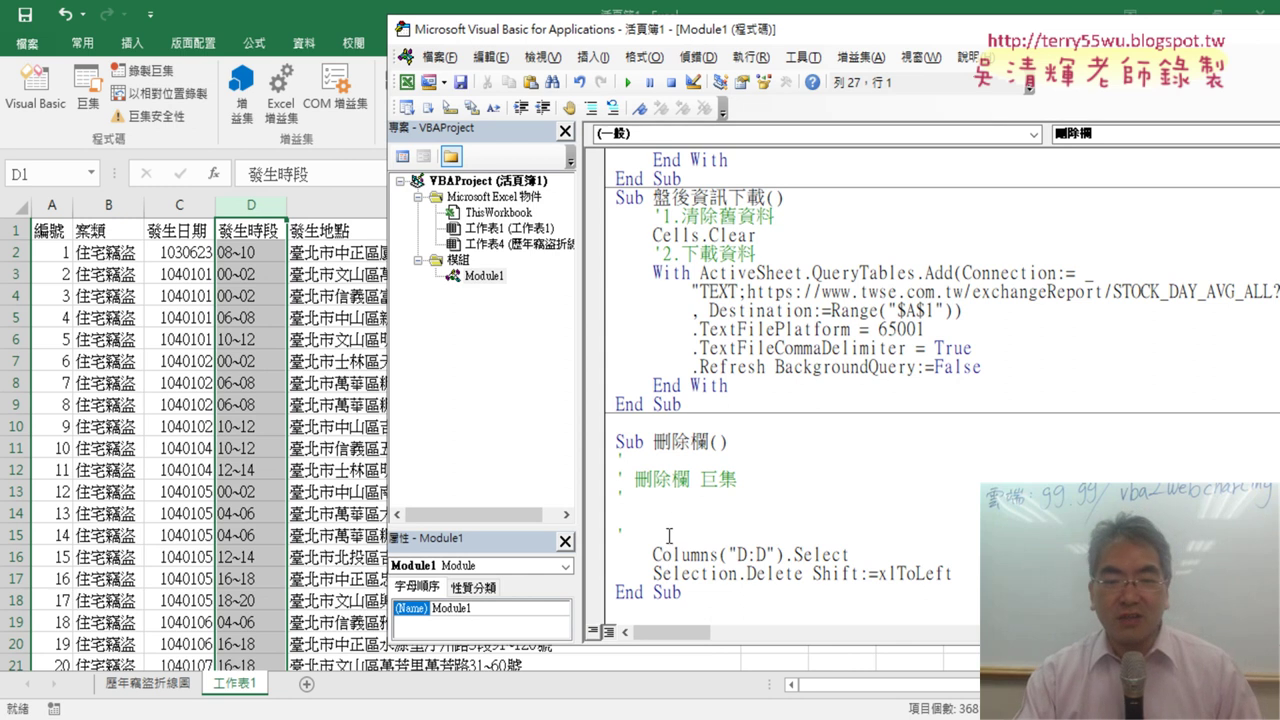
Delete the three comment lines above the Columns("D:D").Select statement.
drag(644, 532, 618, 458)
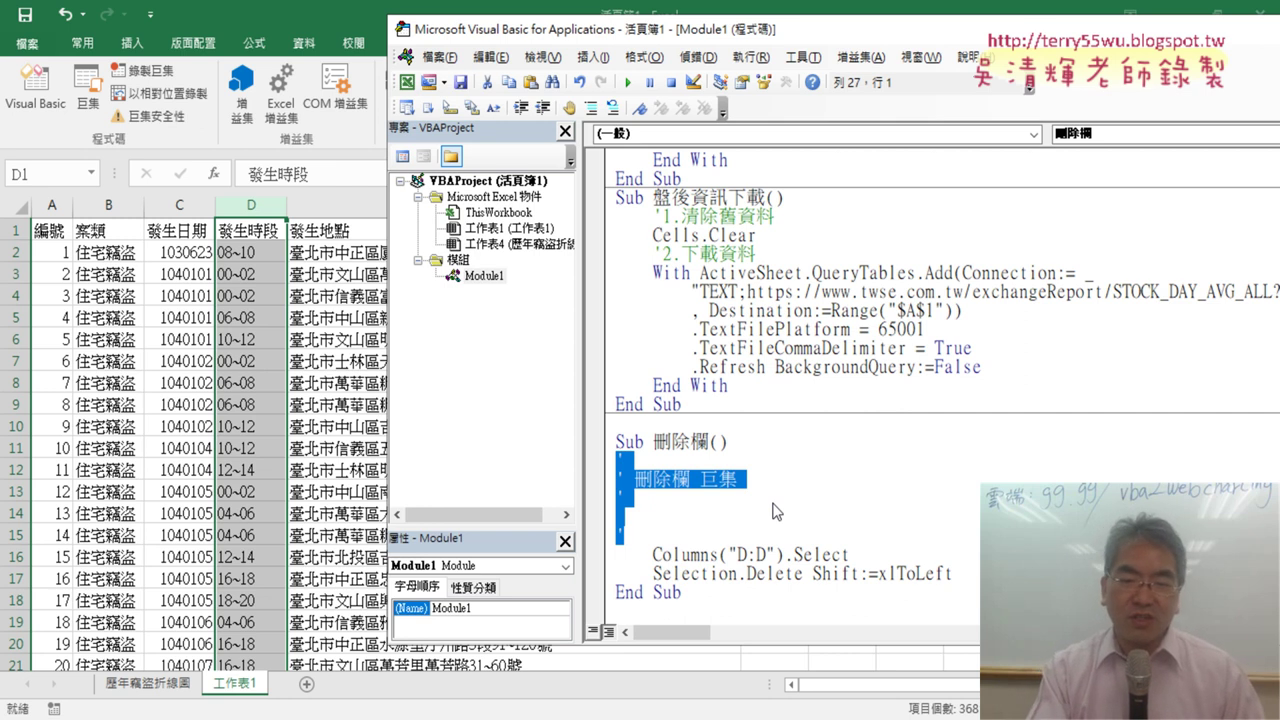
key(Delete)
scroll(772, 511, up, 1)
scroll(772, 511, up, 1)
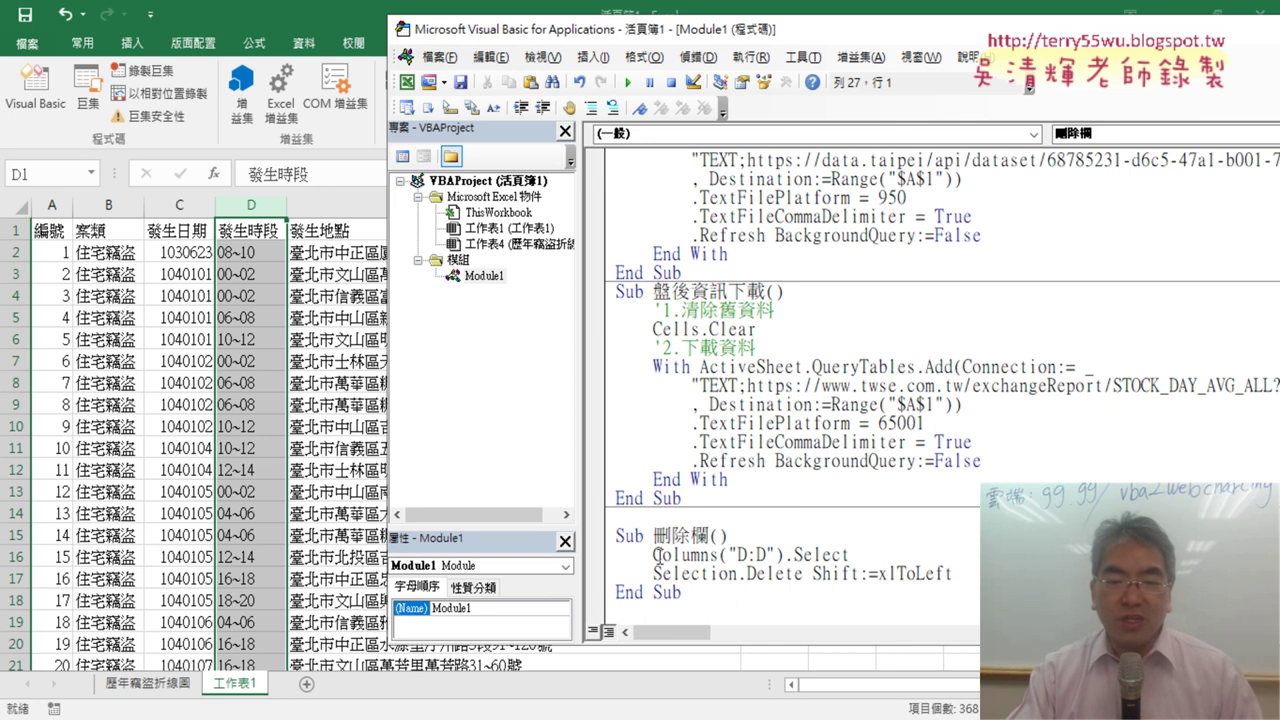
Highlight Columns("D:D"), .Select, Selection and Shift:=xlToLeft to explain each part of the code.
mouse_move(654, 554)
mouse_down()
mouse_move(846, 557)
mouse_move(786, 560)
mouse_up()
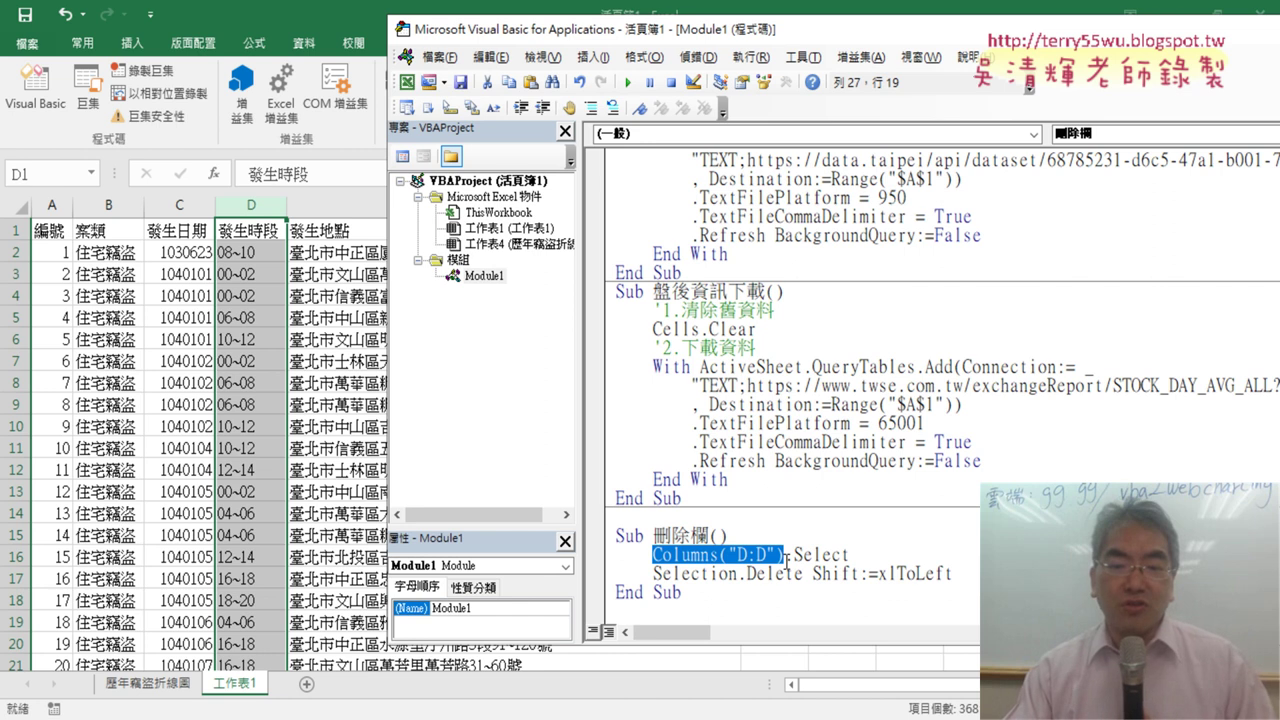
drag(784, 553, 849, 553)
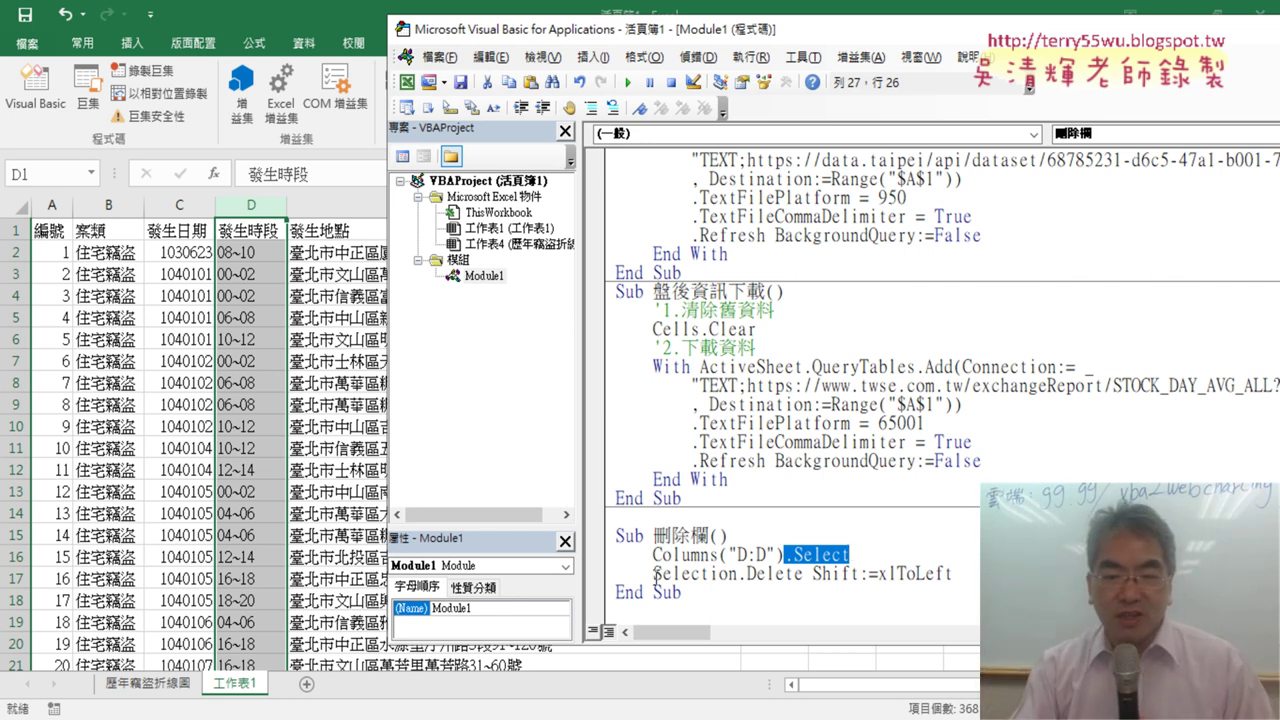
drag(655, 575, 729, 578)
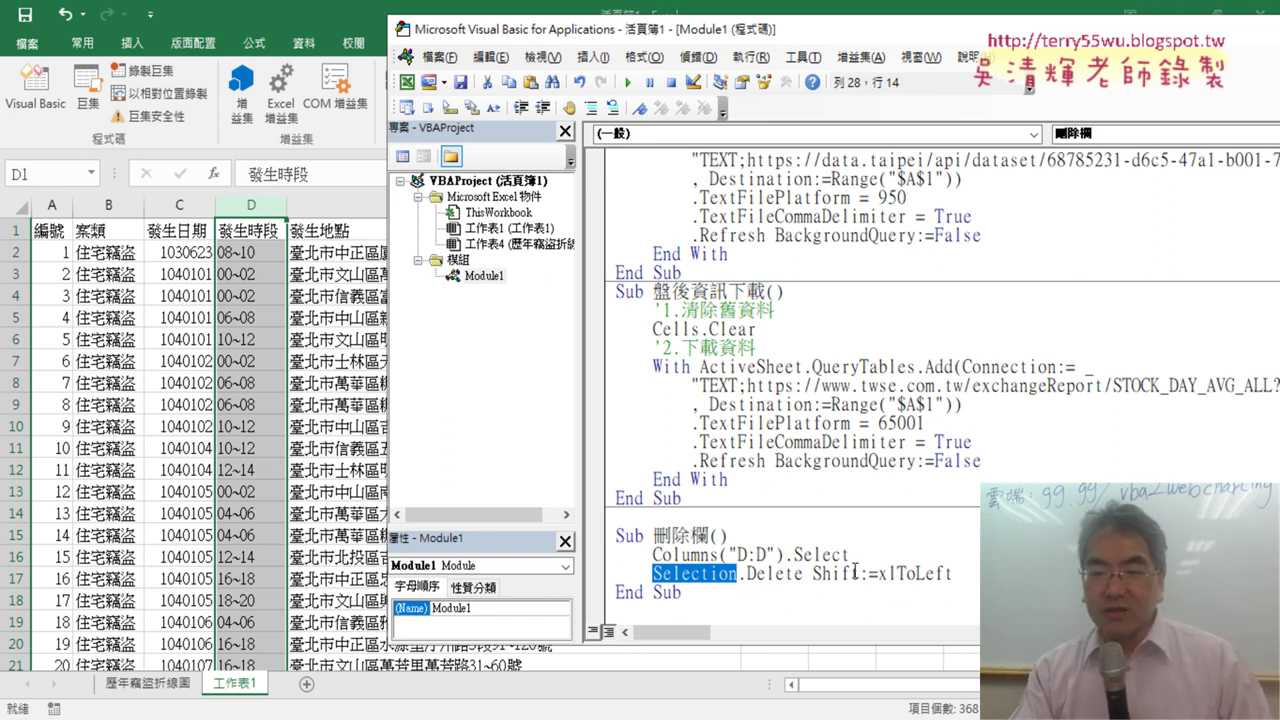
drag(953, 573, 878, 573)
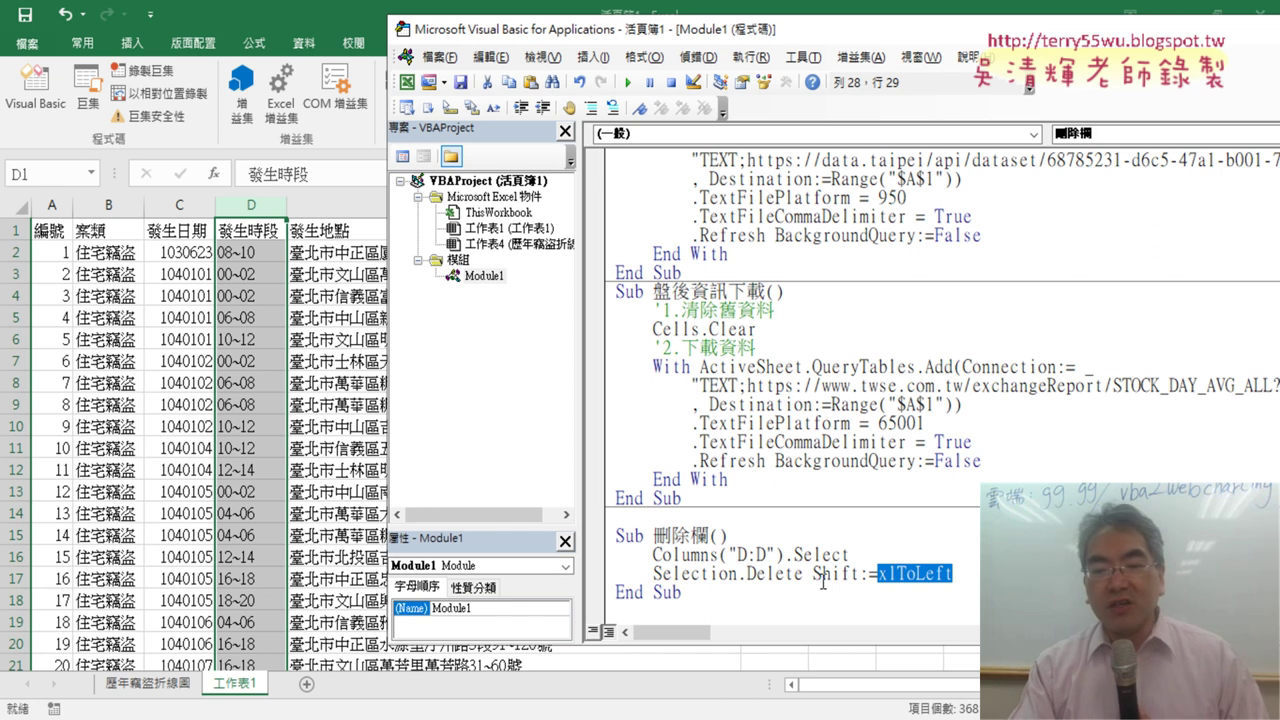
drag(812, 575, 955, 577)
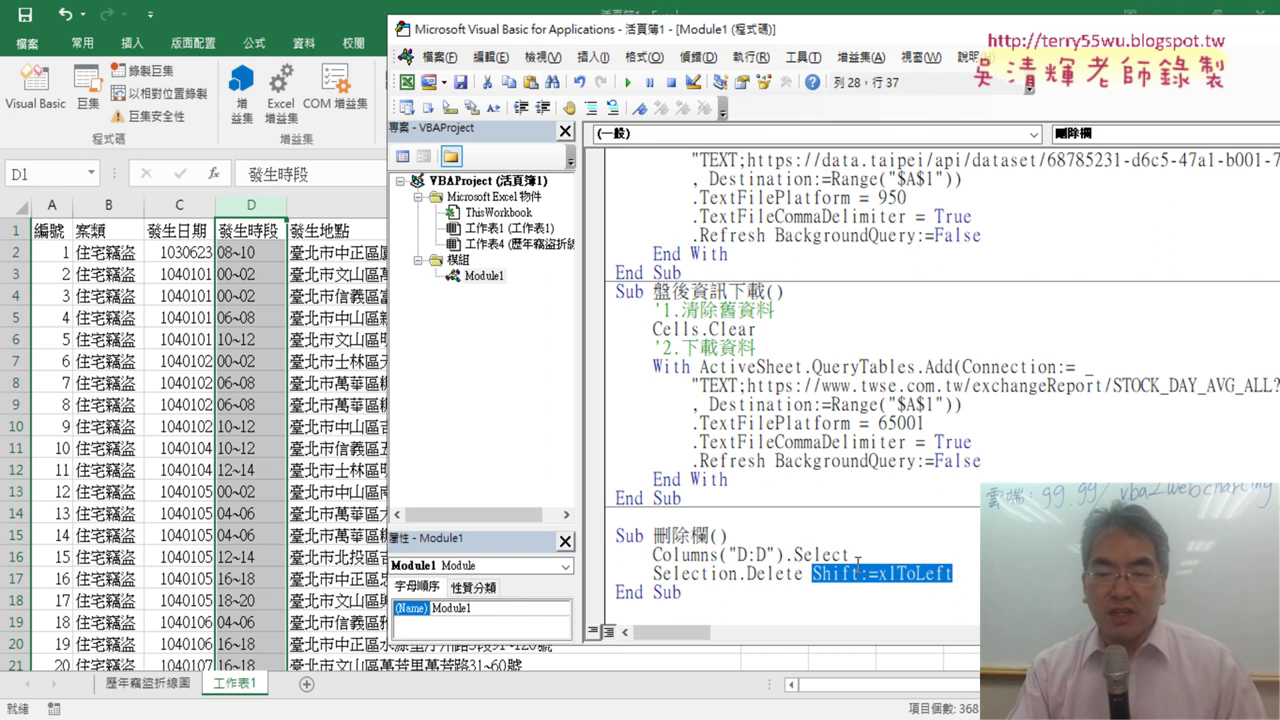
Remove '.Select' through 'Selection', leaving Columns("D:D").Delete Shift:=xlToLeft.
drag(785, 556, 864, 556)
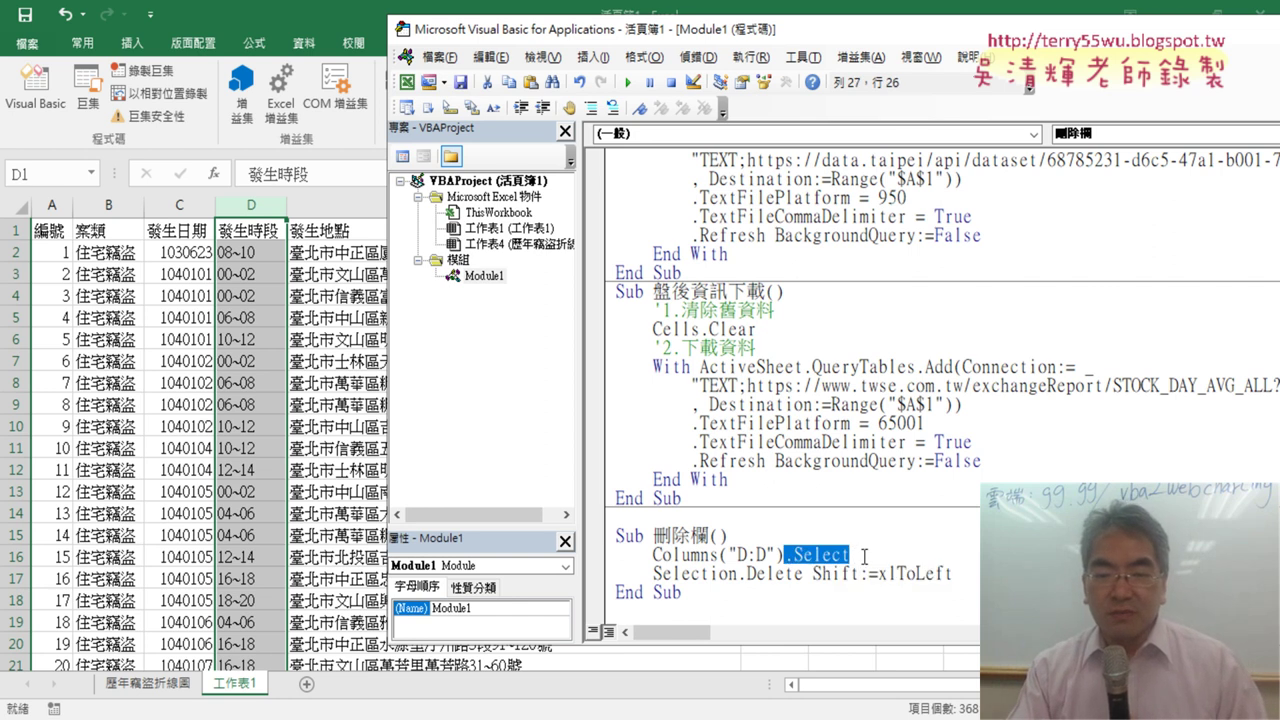
key(shift+Down)
key(shift+End)
key(ctrl+shift+Left)
key(ctrl+shift+Left)
key(ctrl+shift+Left)
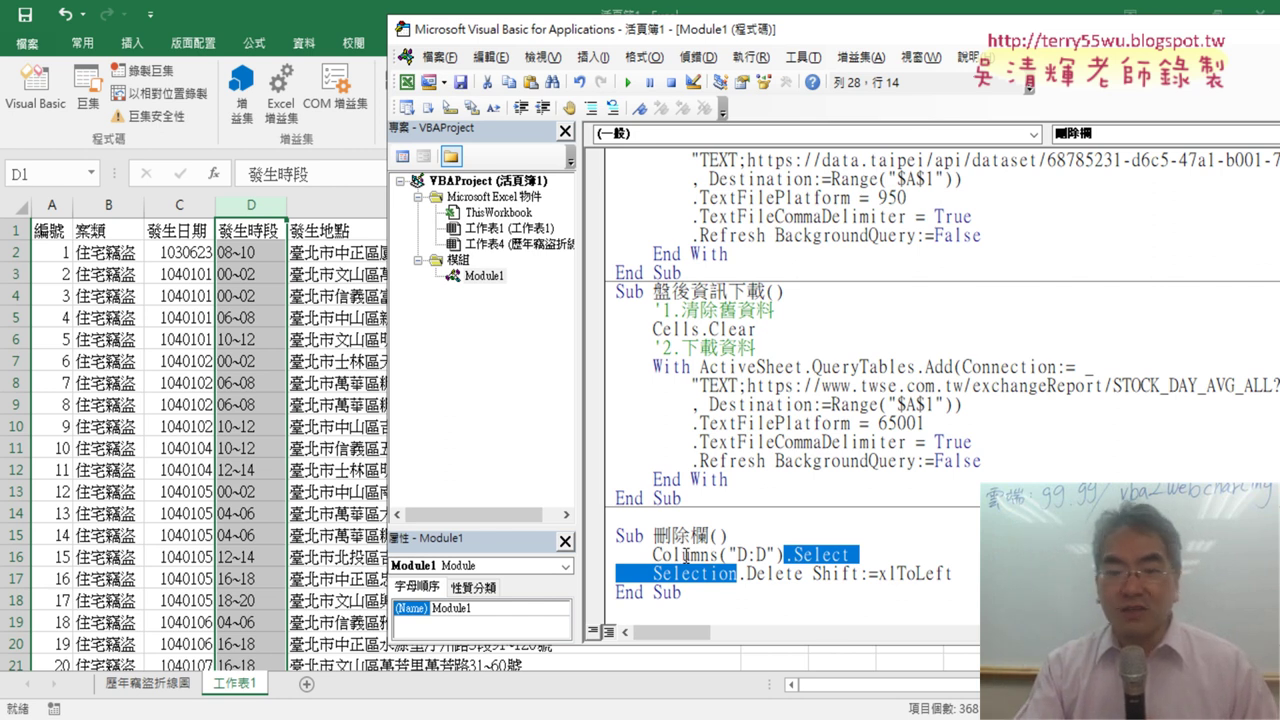
drag(654, 554, 782, 556)
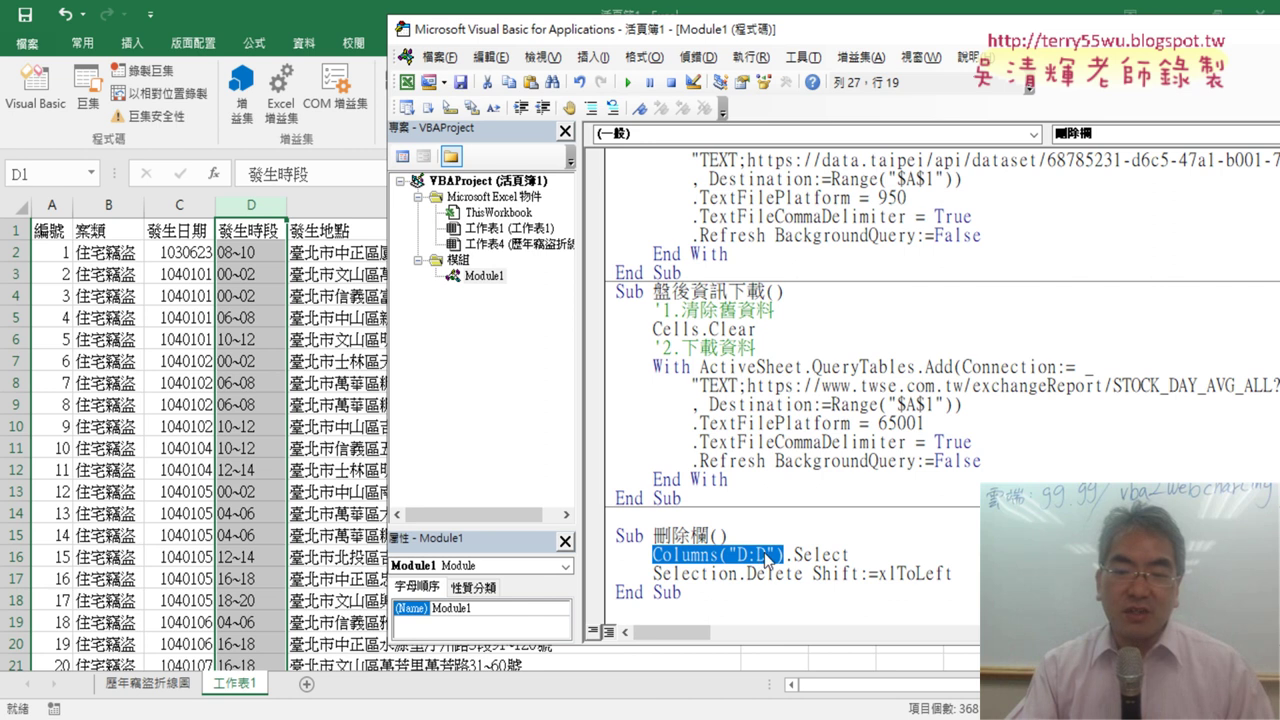
mouse_move(784, 553)
mouse_down()
mouse_move(848, 553)
mouse_move(741, 580)
mouse_up()
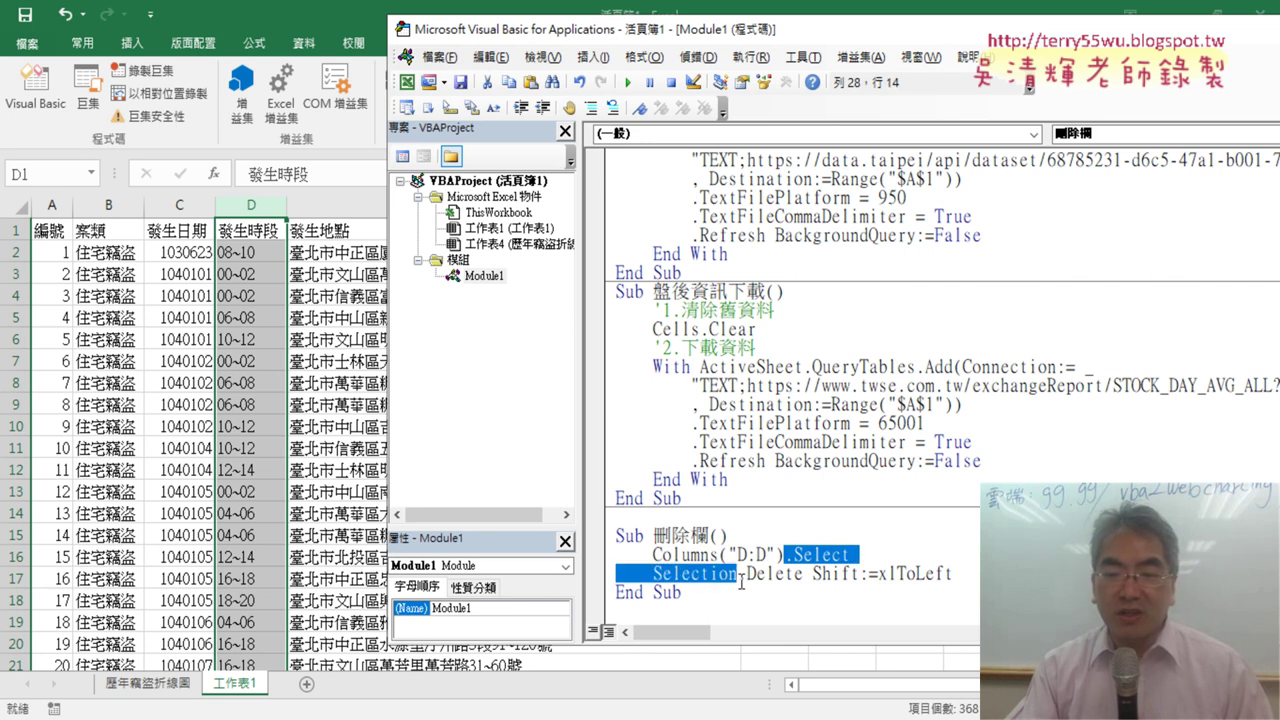
key(Delete)
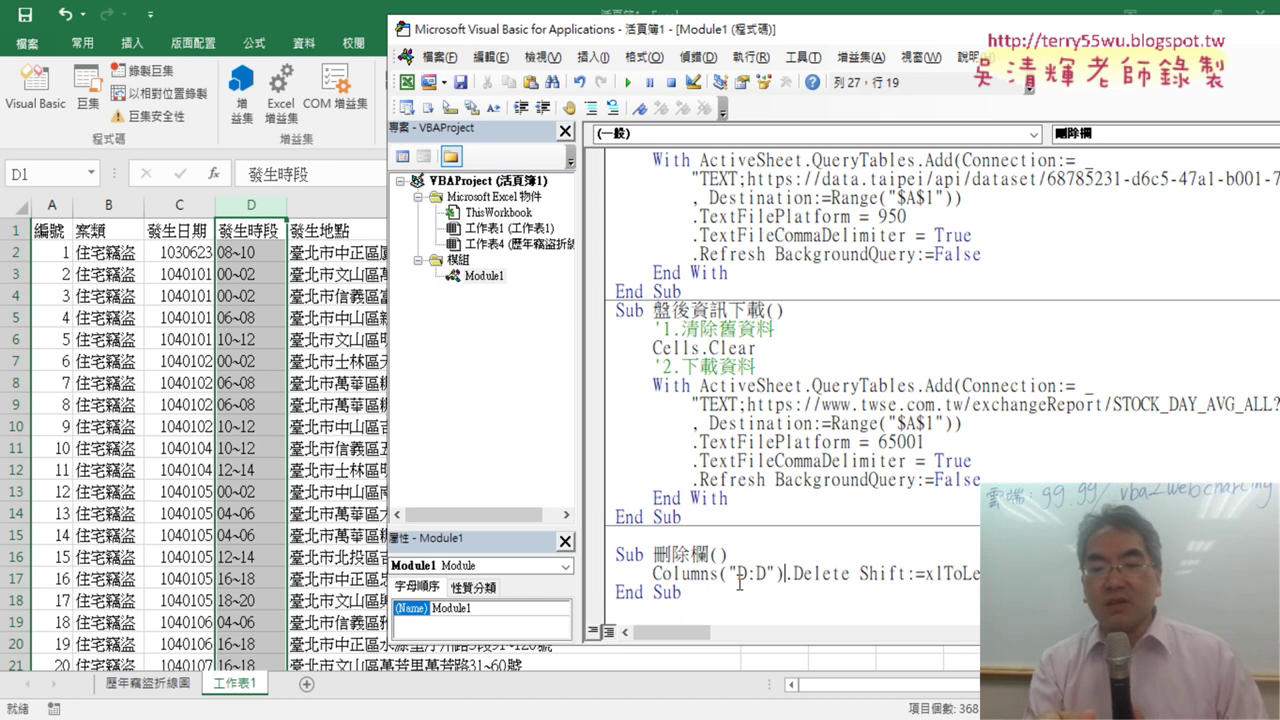
Try shortening D:D to D and dropping Shift:=xlToLeft, then undo all the edits.
double_click(751, 576)
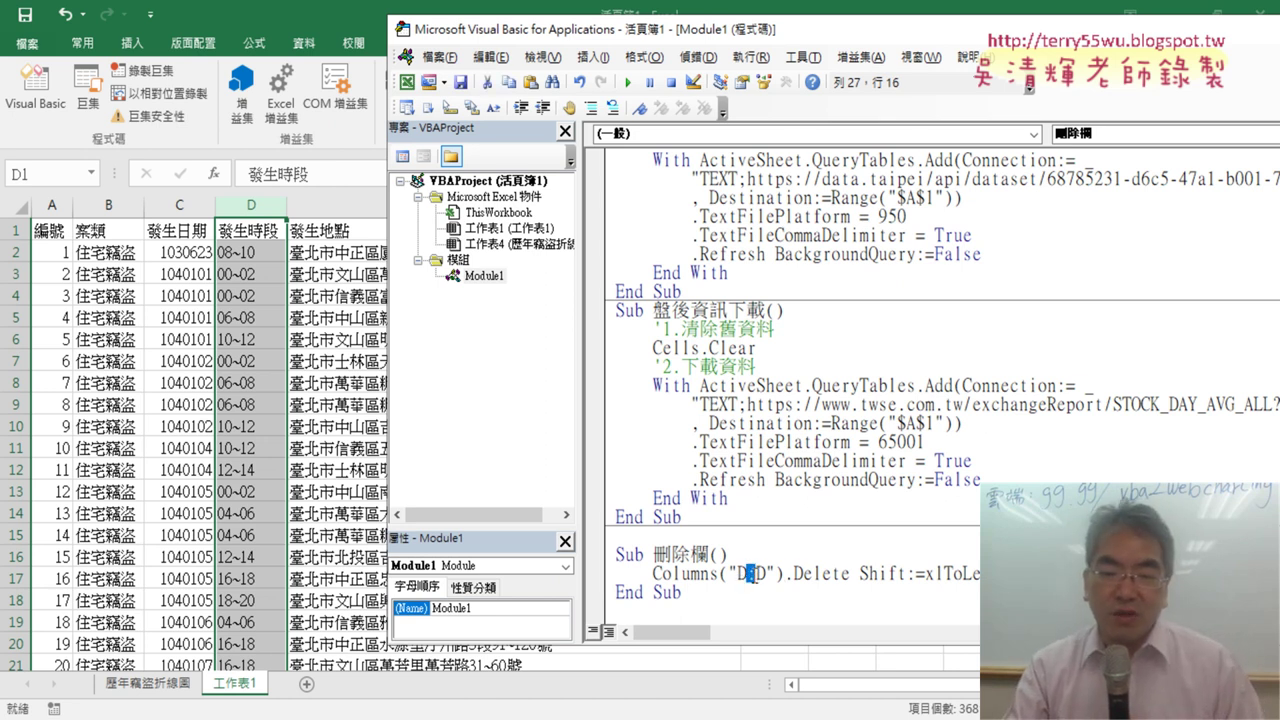
key(Delete)
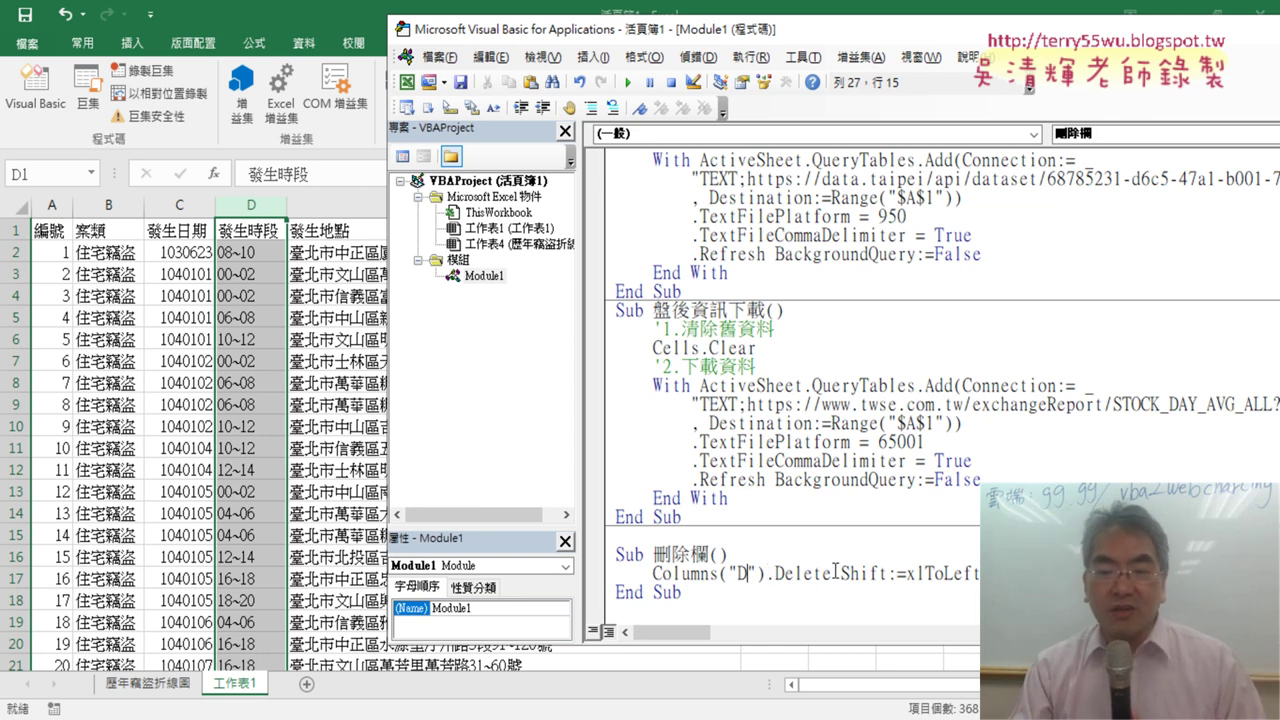
drag(832, 572, 985, 573)
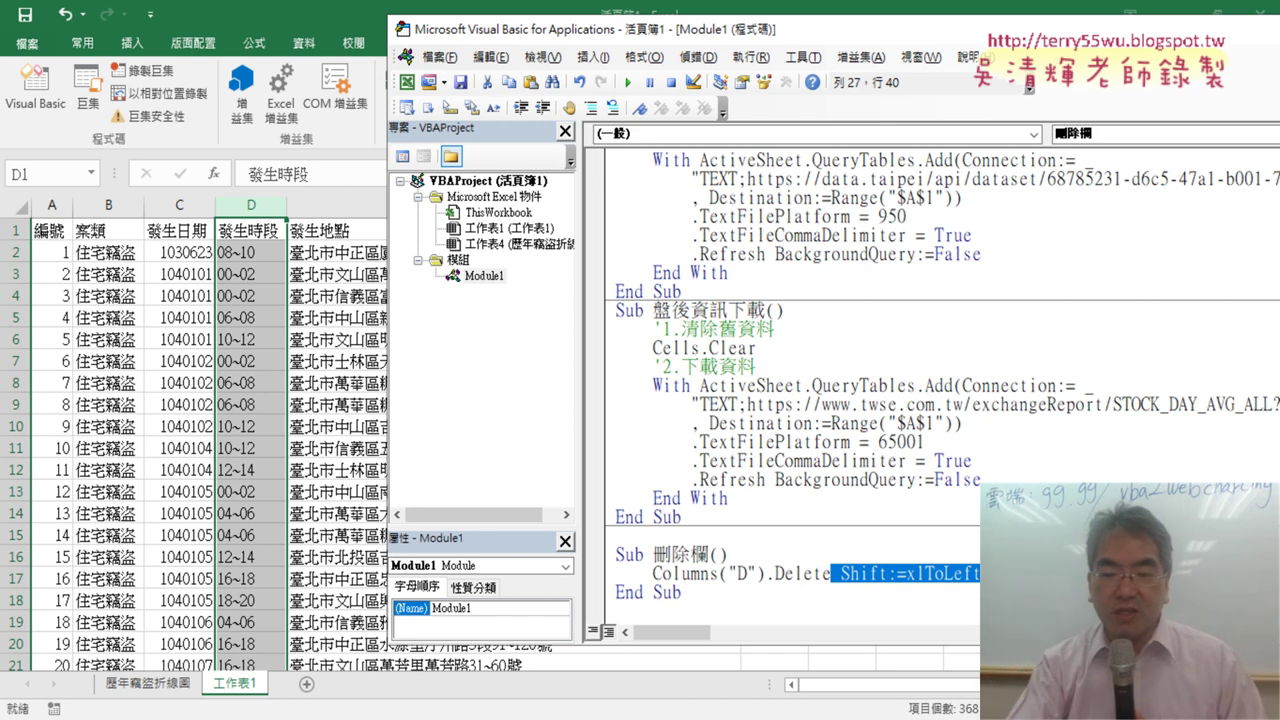
key(Delete)
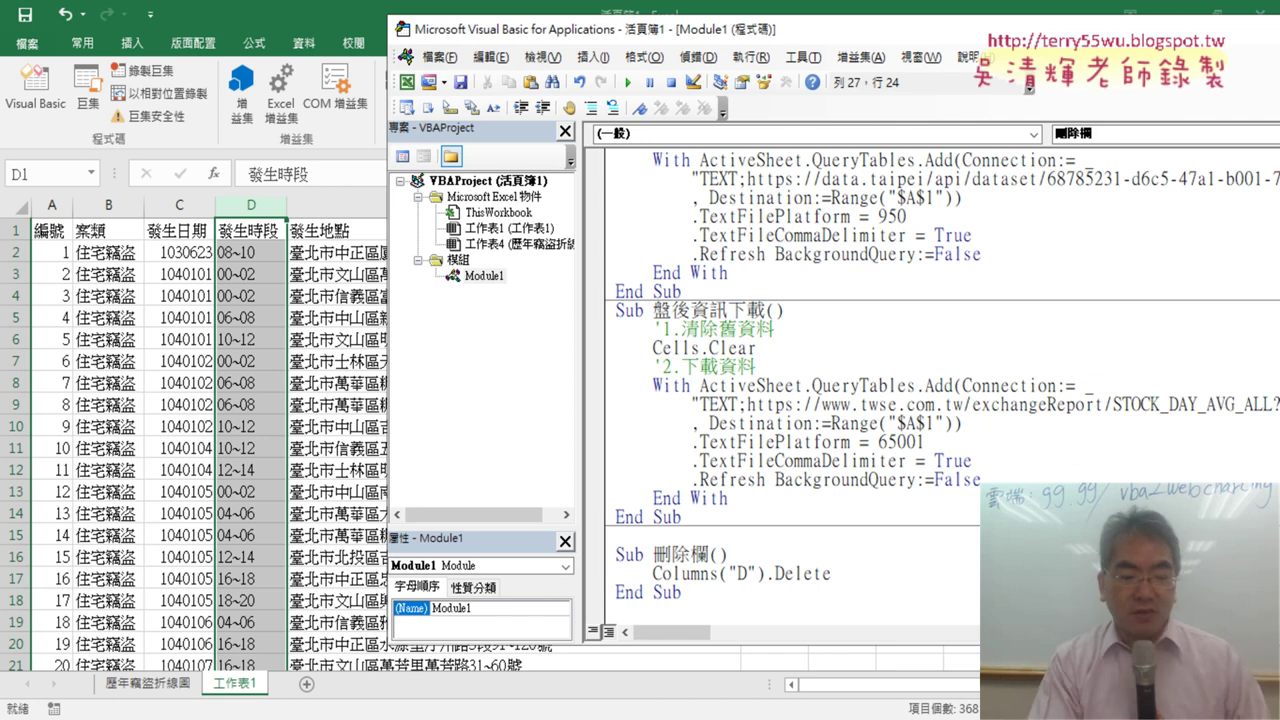
key(ctrl+z)
key(ctrl+z)
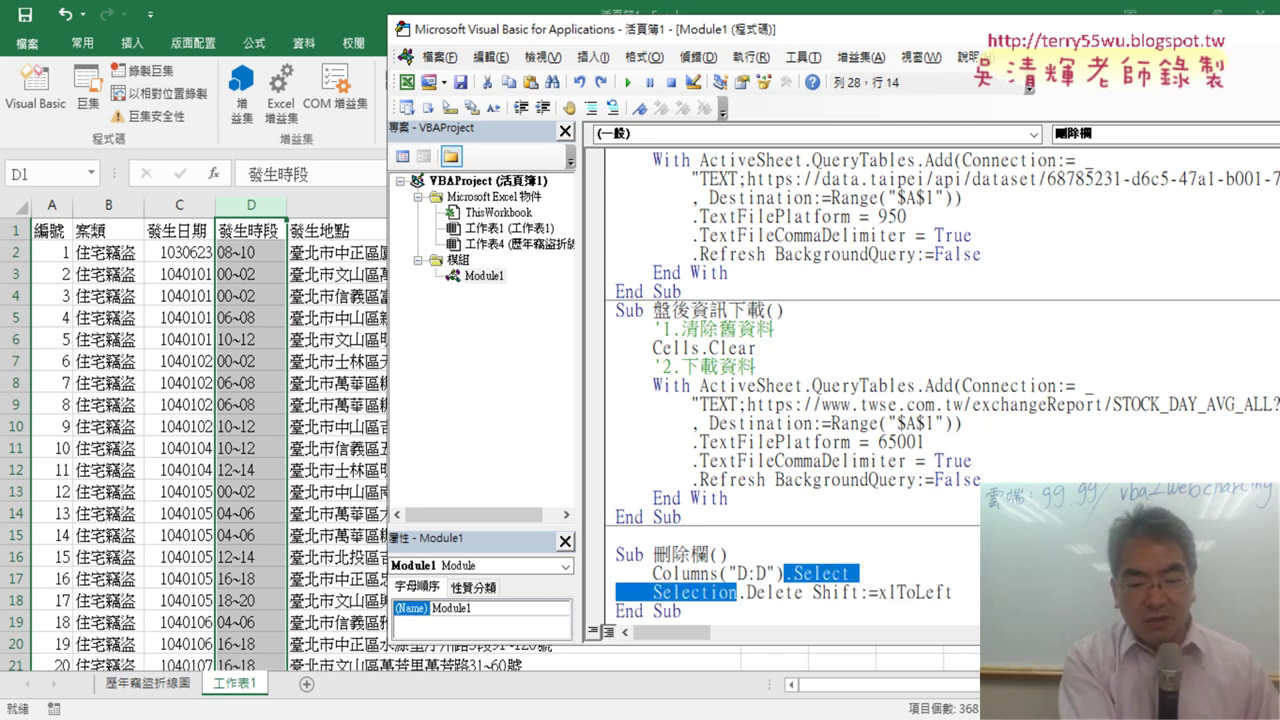
Rewrite the macro as the single statement Columns("D:D").Delete and return to Excel.
key(ctrl+z)
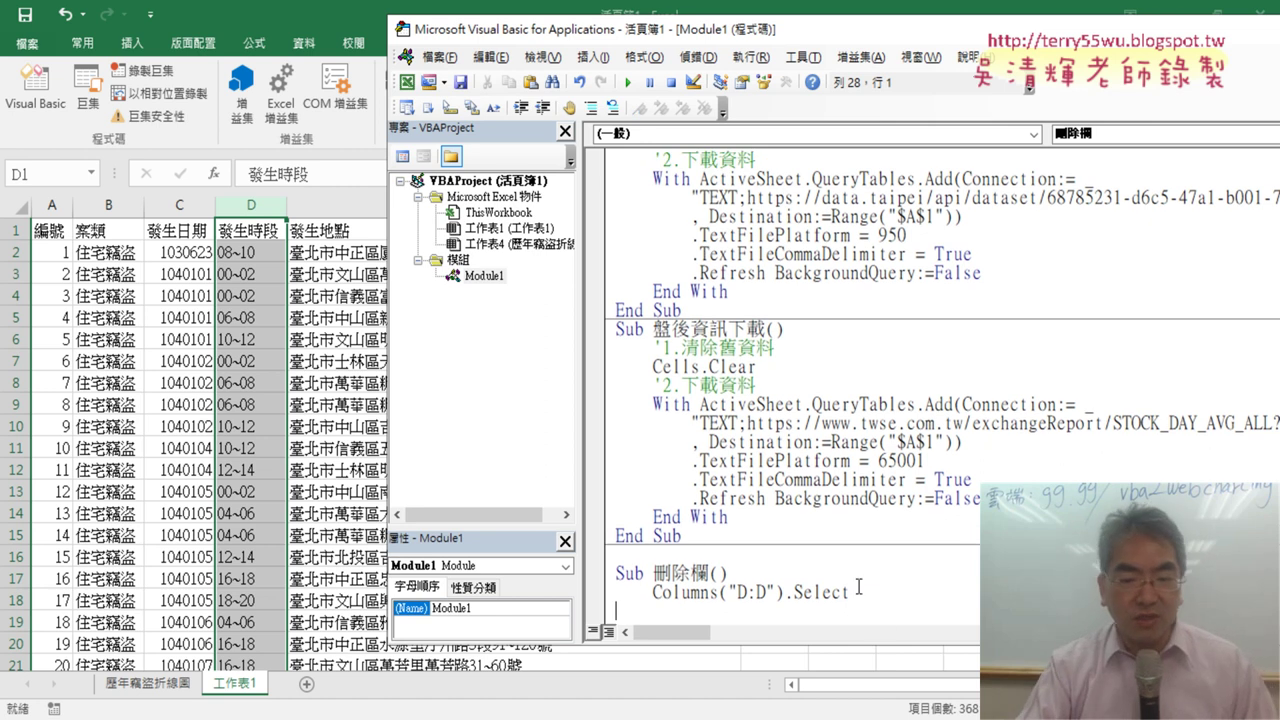
key(ctrl+z)
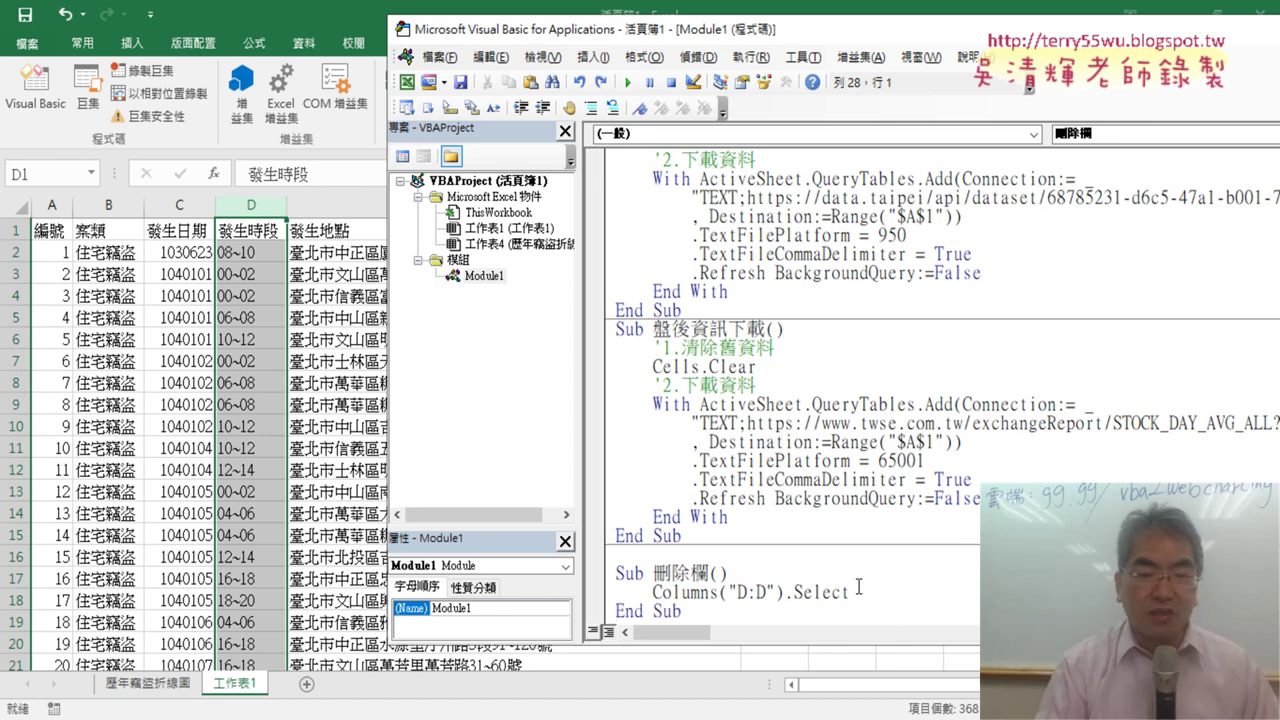
drag(856, 590, 786, 592)
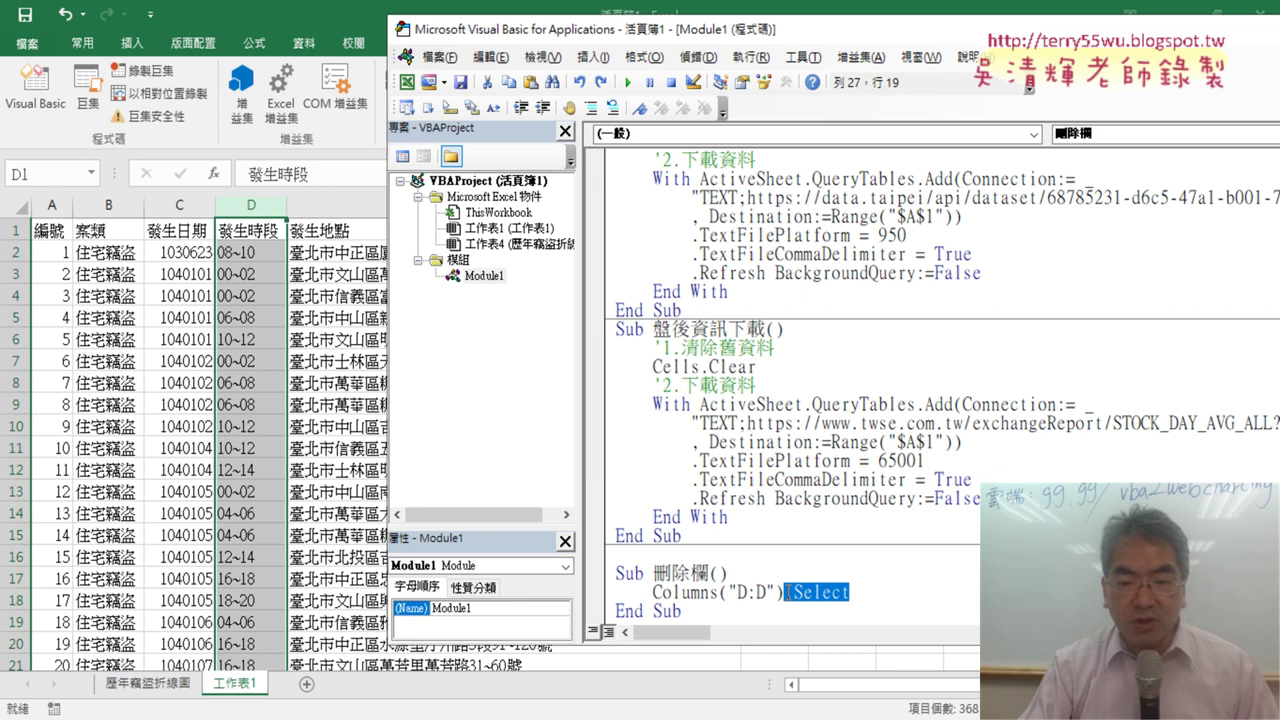
key(Delete)
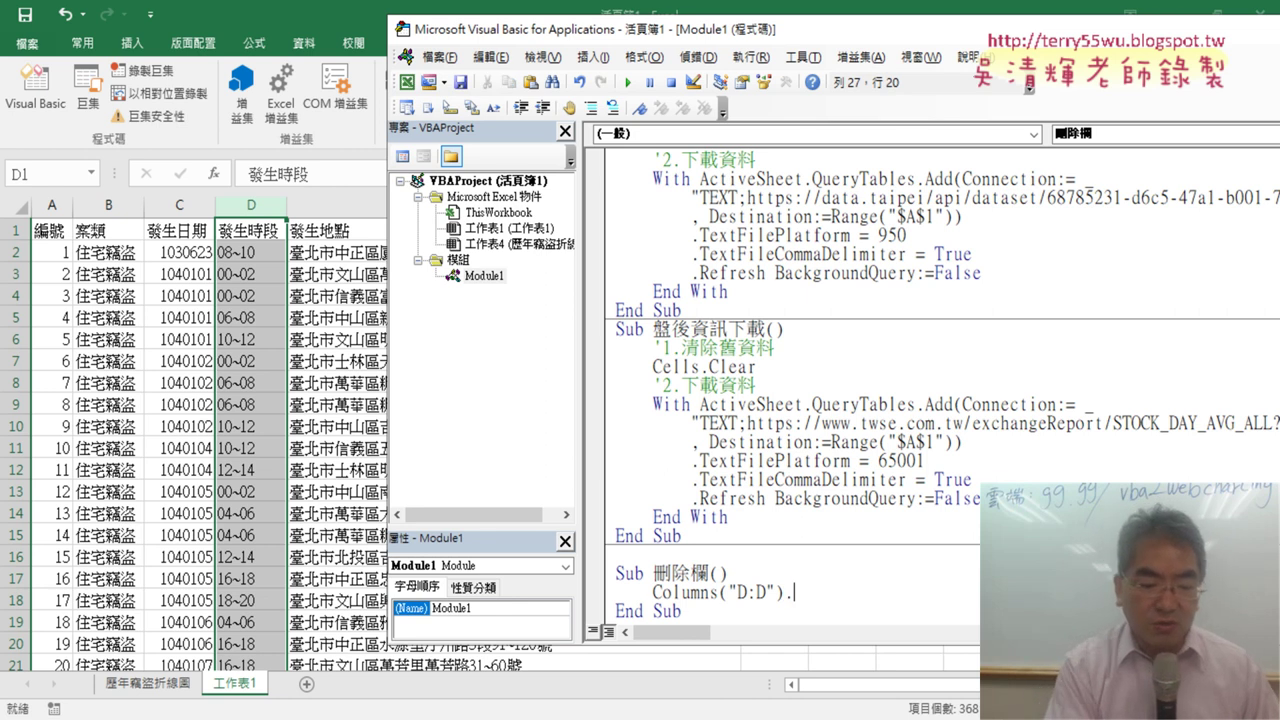
text(de)
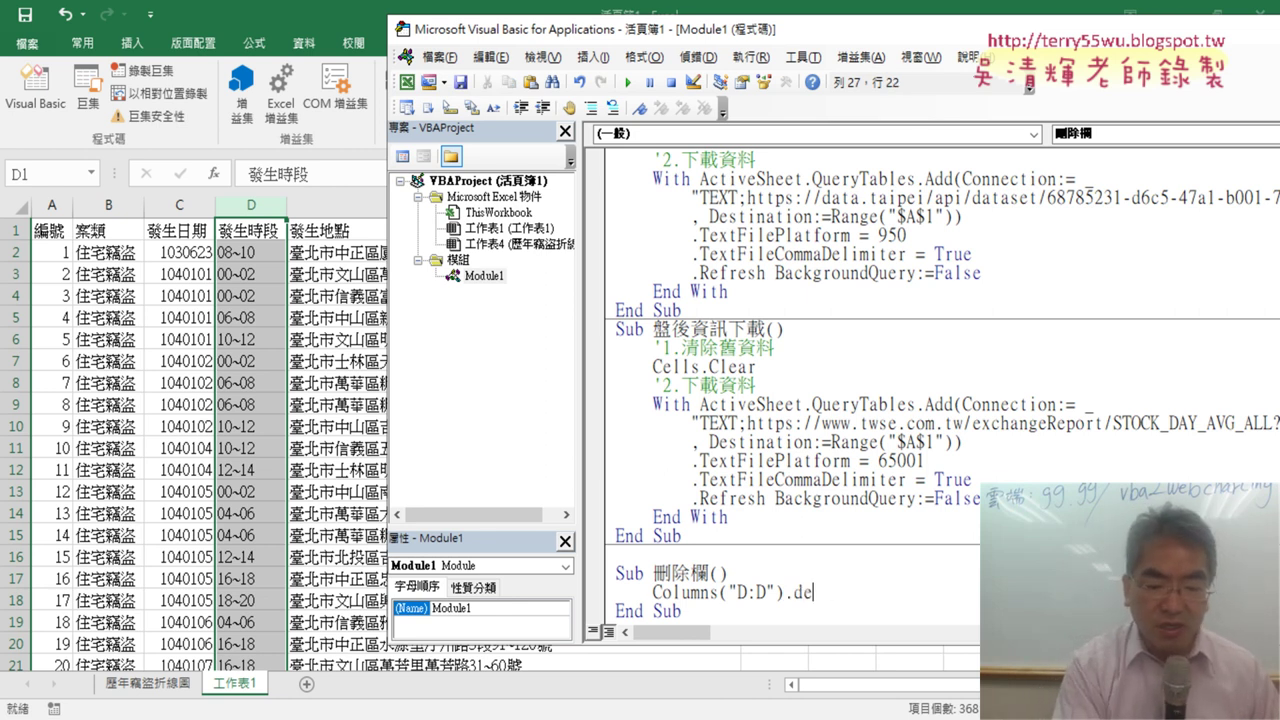
text(lete)
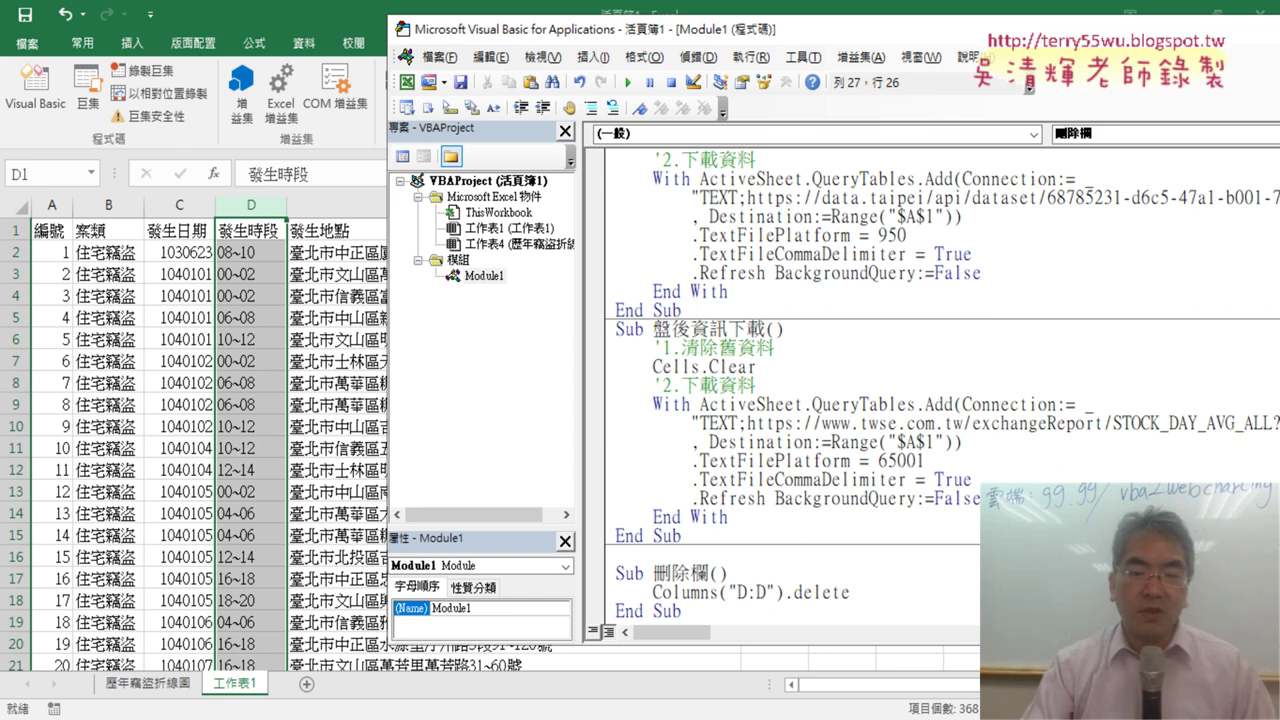
click(797, 522)
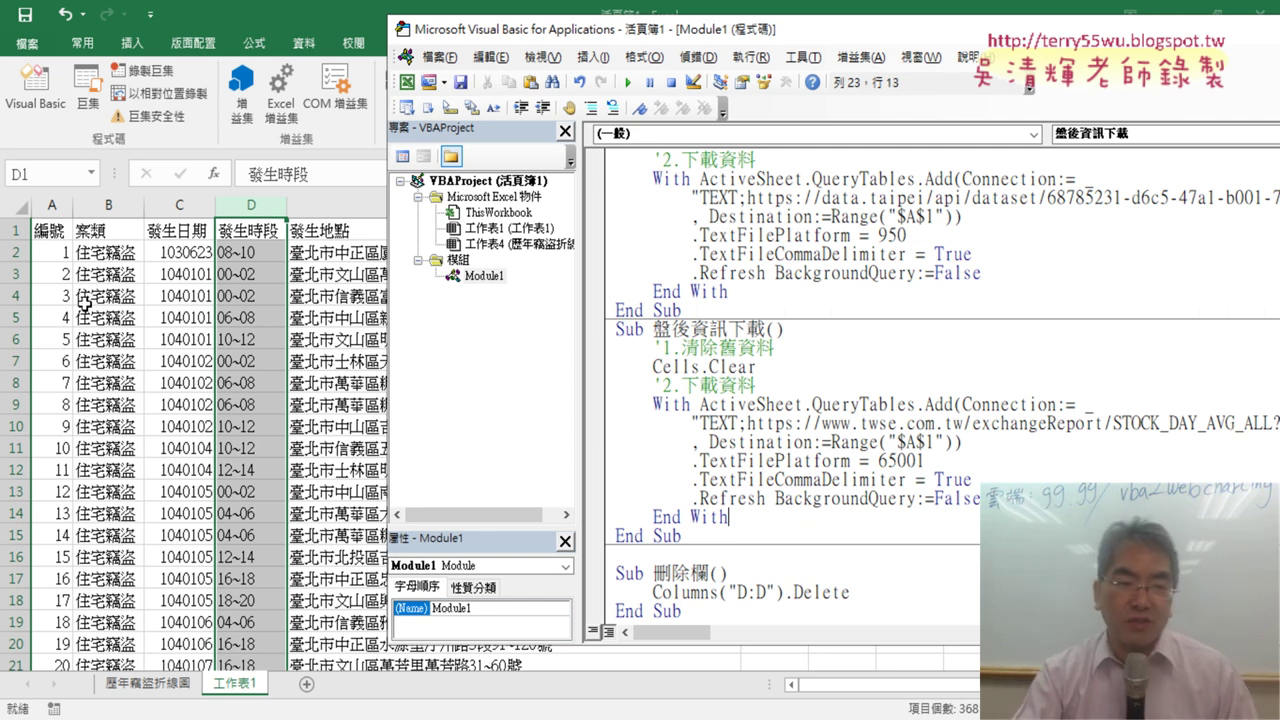
click(338, 409)
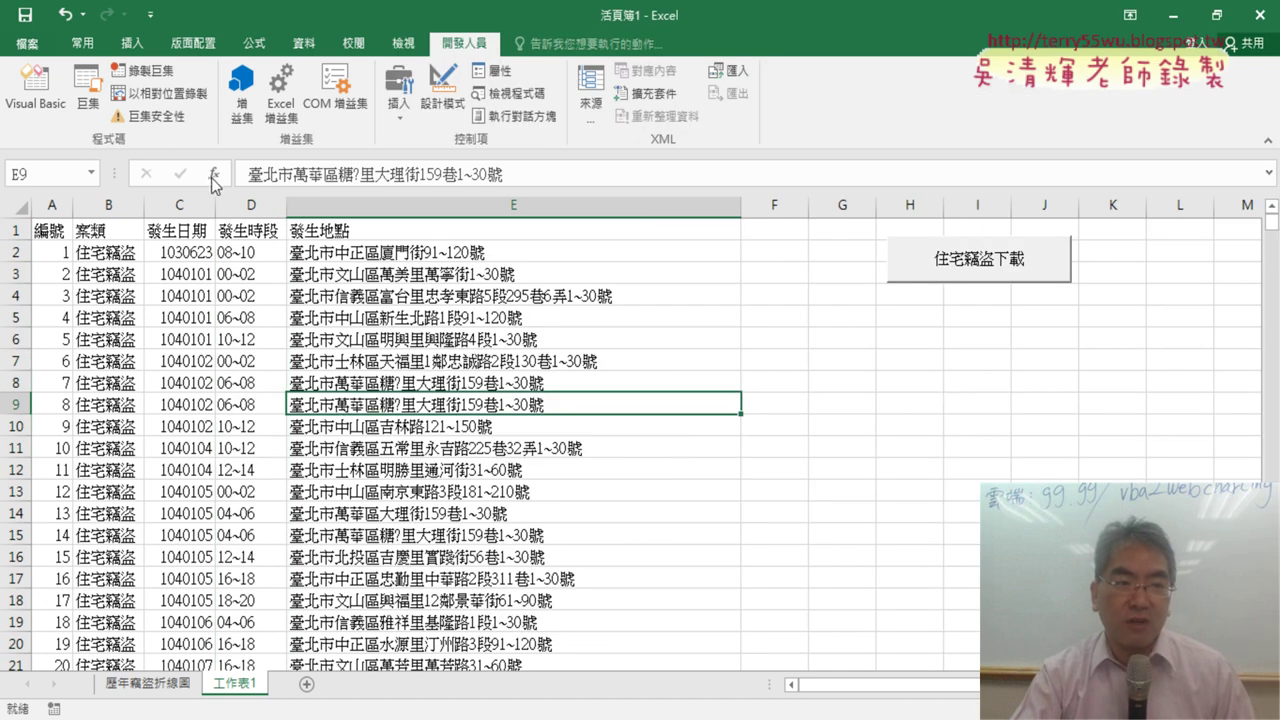
Enter 插入欄 as the new macro's name in Record Macro and begin recording.
click(157, 75)
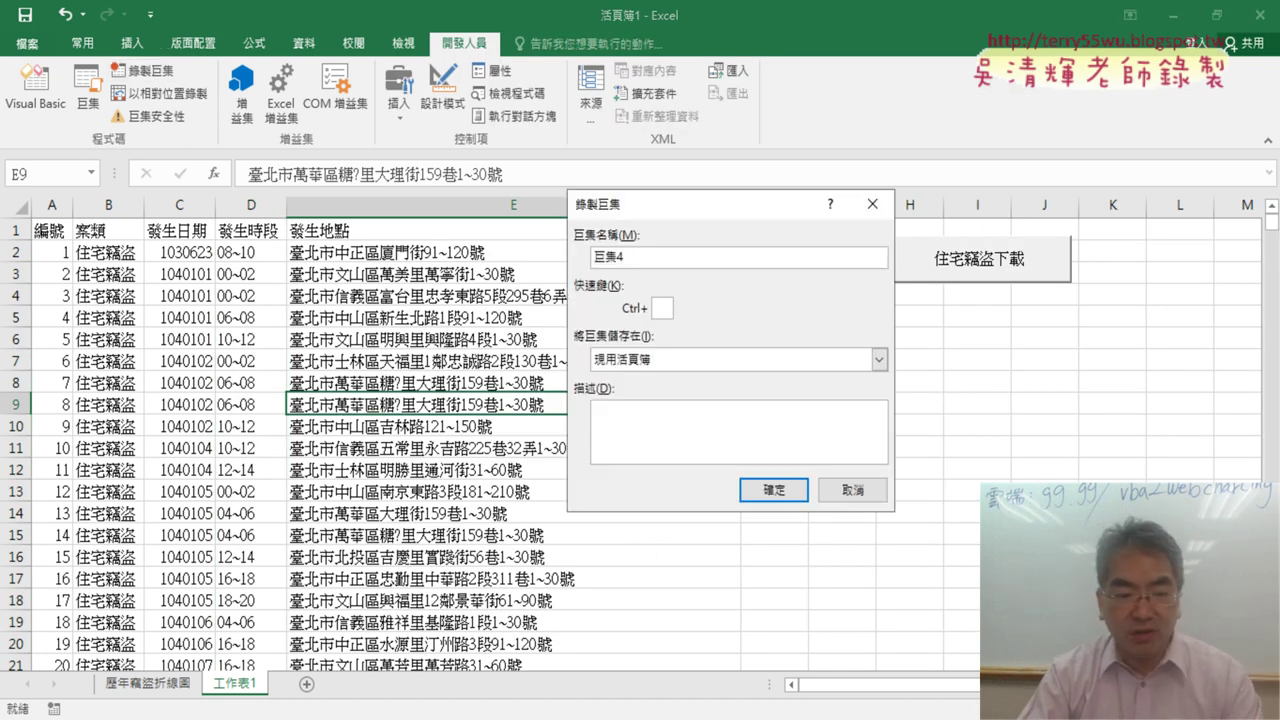
text(插入)
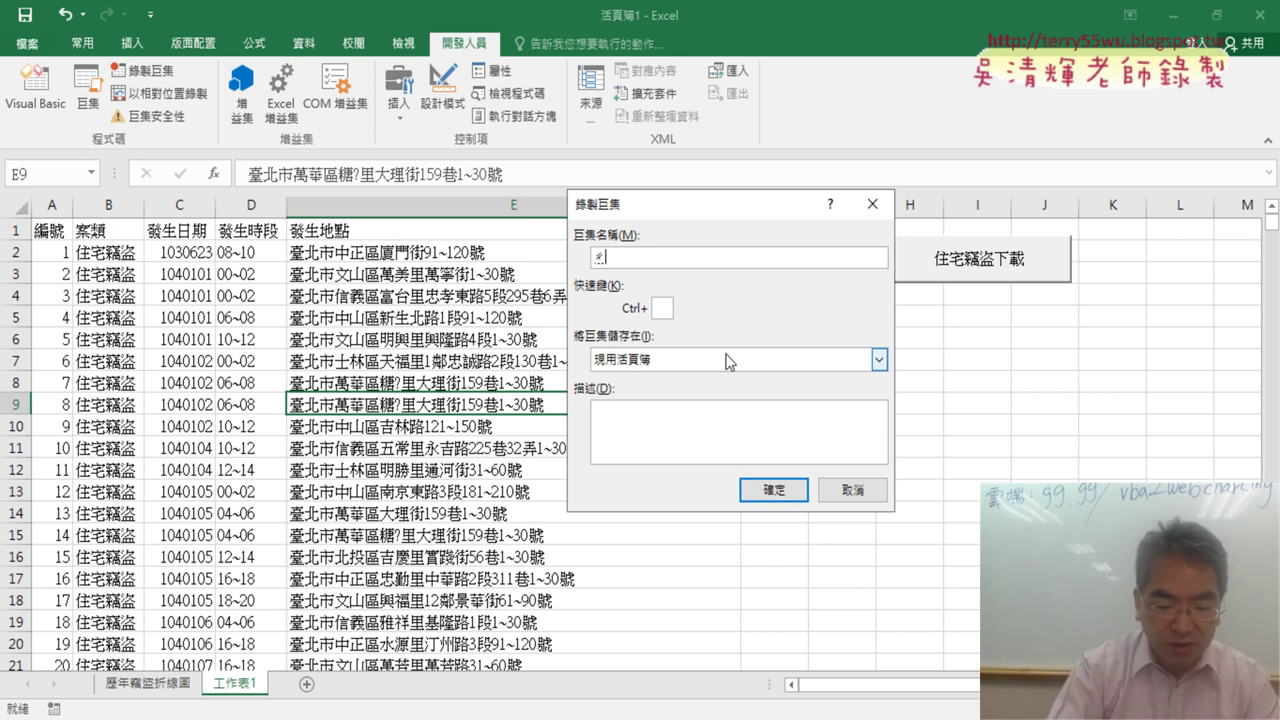
text(欄)
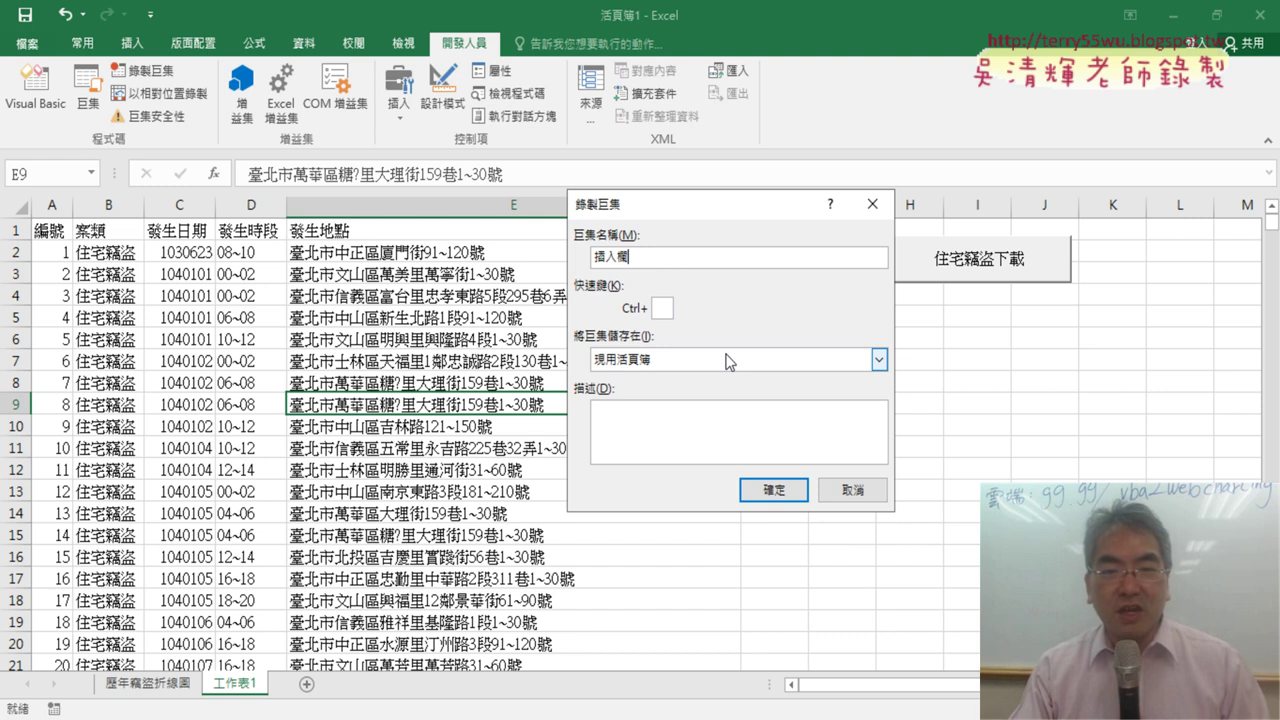
drag(672, 256, 575, 258)
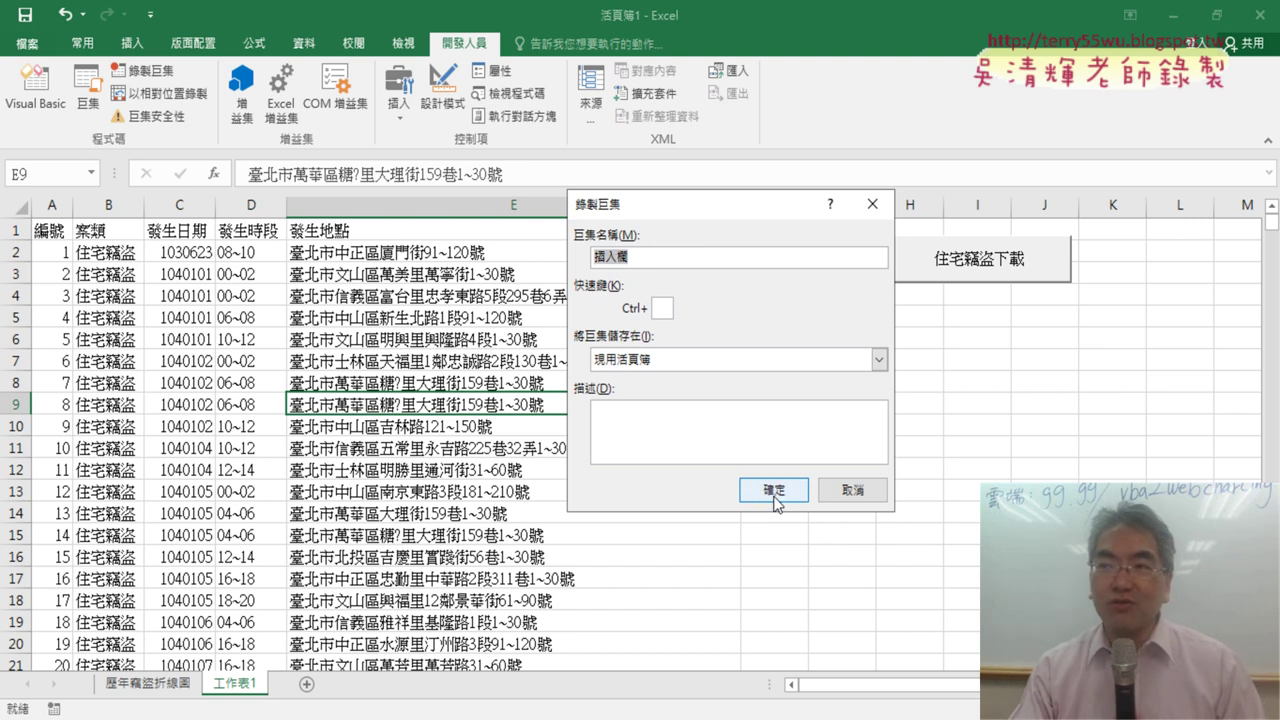
click(775, 490)
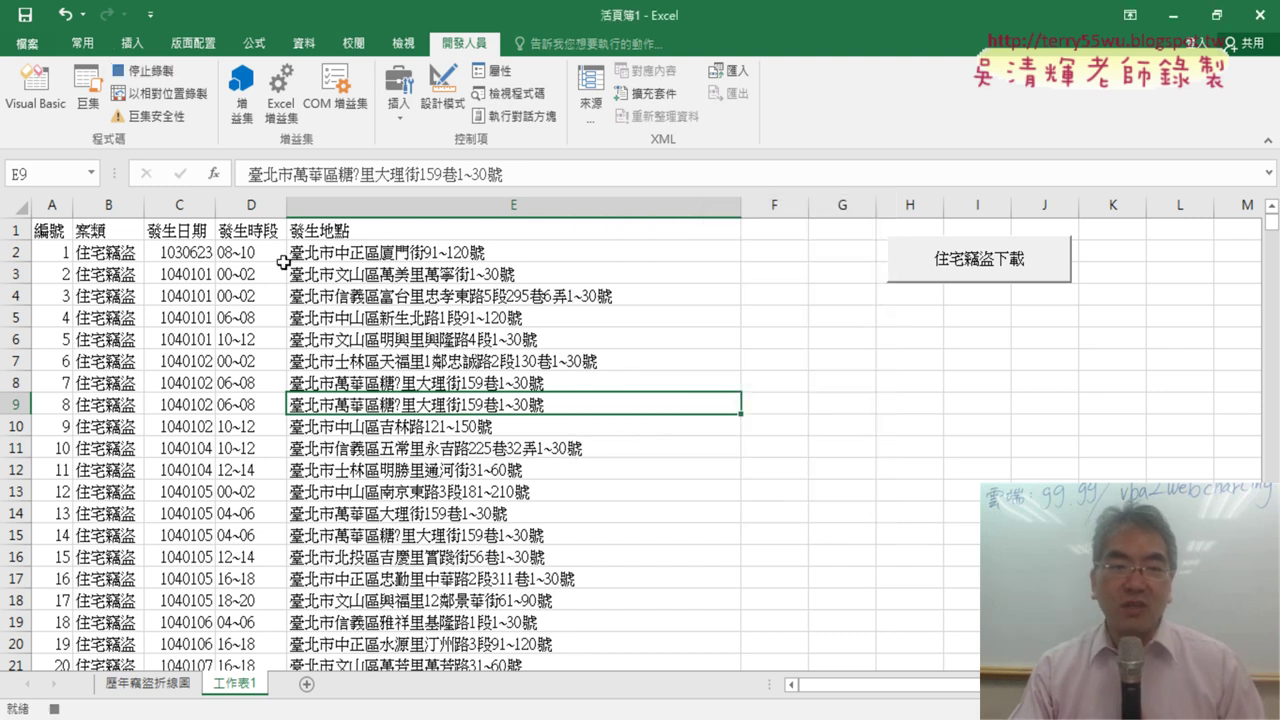
click(259, 206)
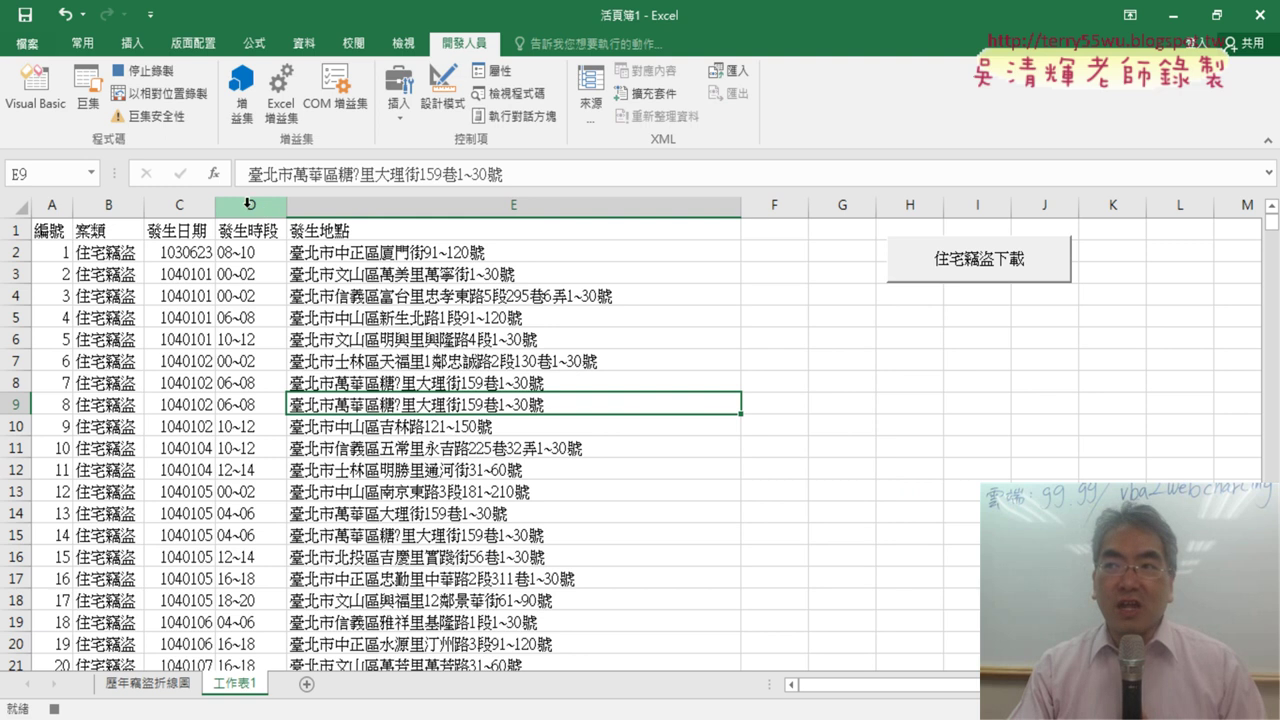
click(249, 204)
right_click(248, 204)
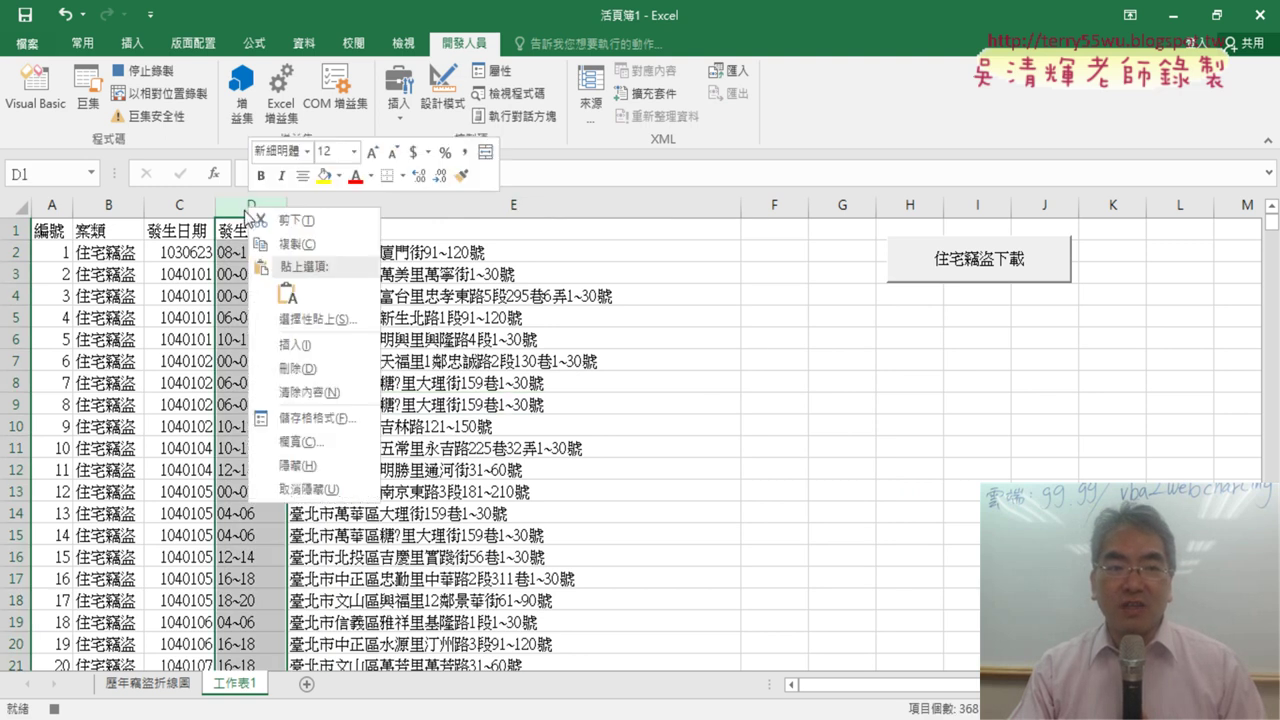
click(297, 344)
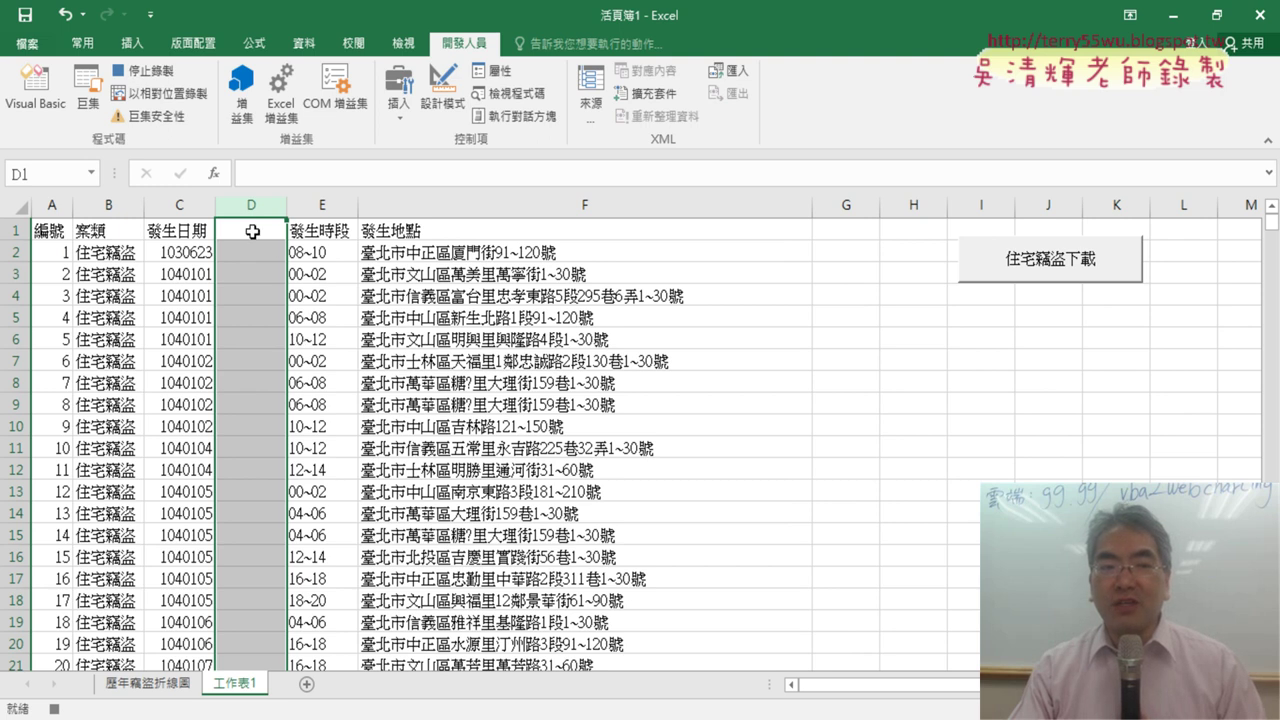
click(252, 231)
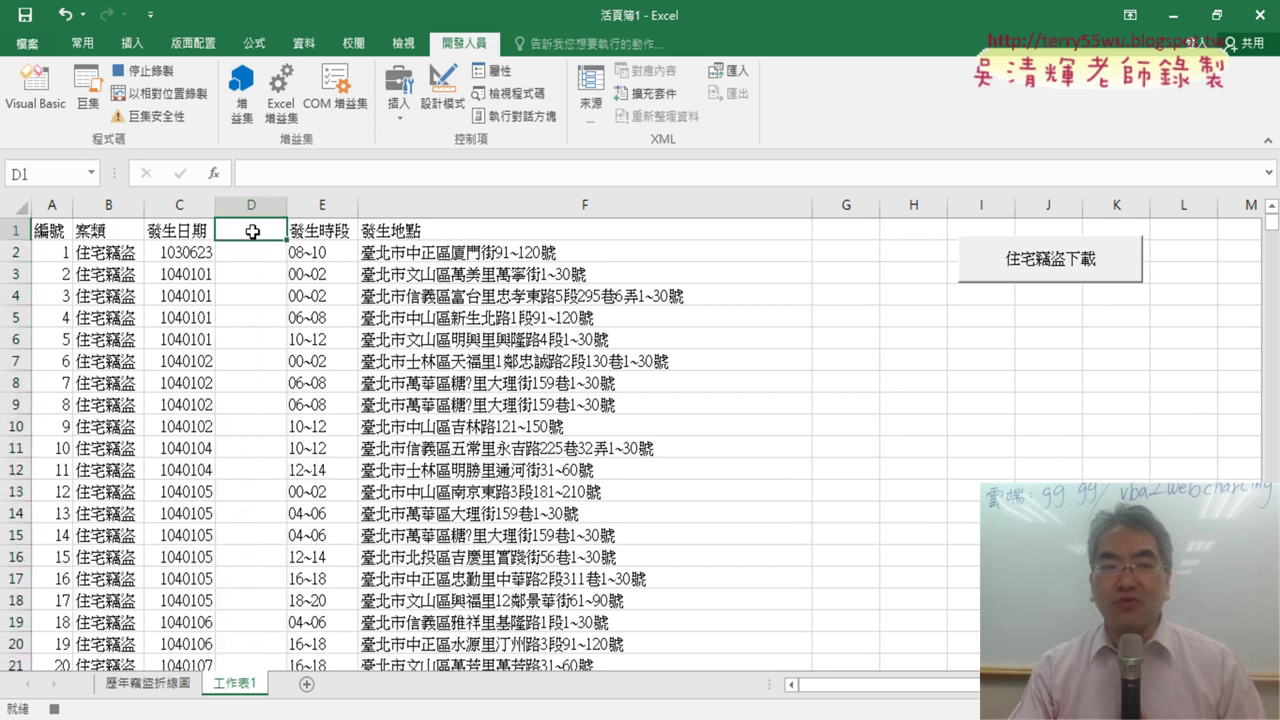
Enter header 年 in D1, then fill column D with =LEFT(C2,3) starting at D2.
text(ㄋ)
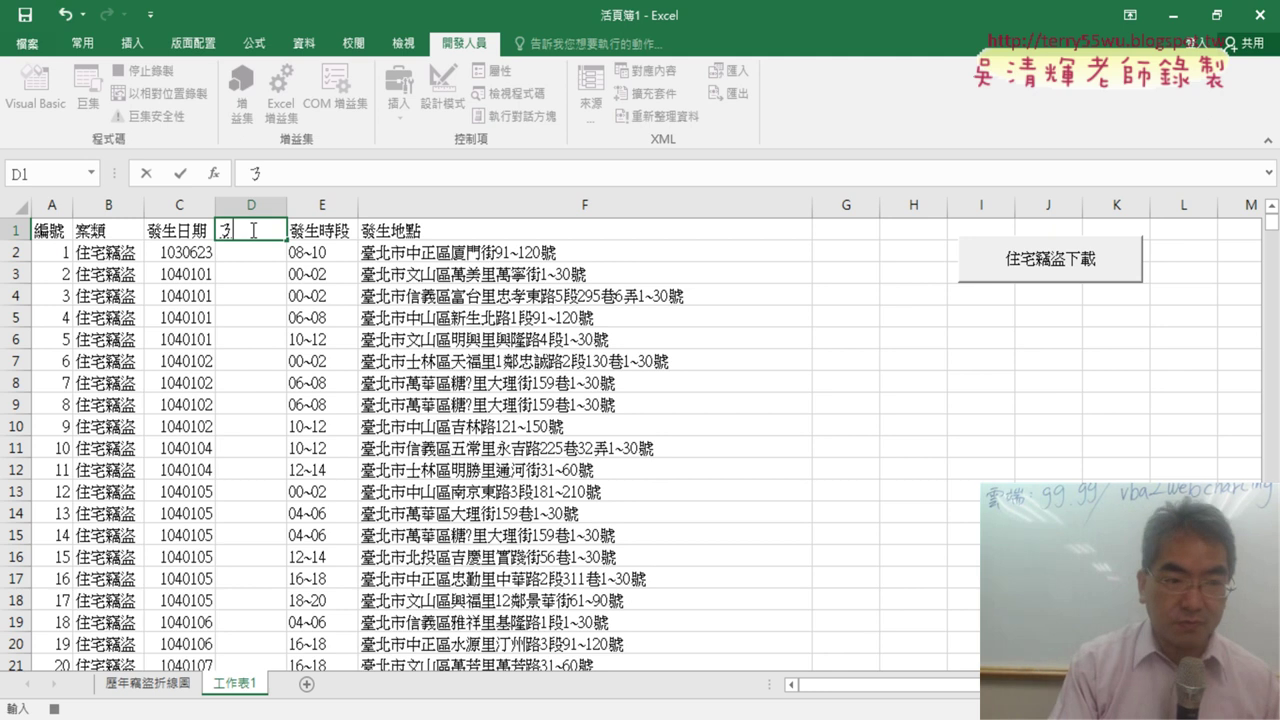
text(ㄧㄢˊ)
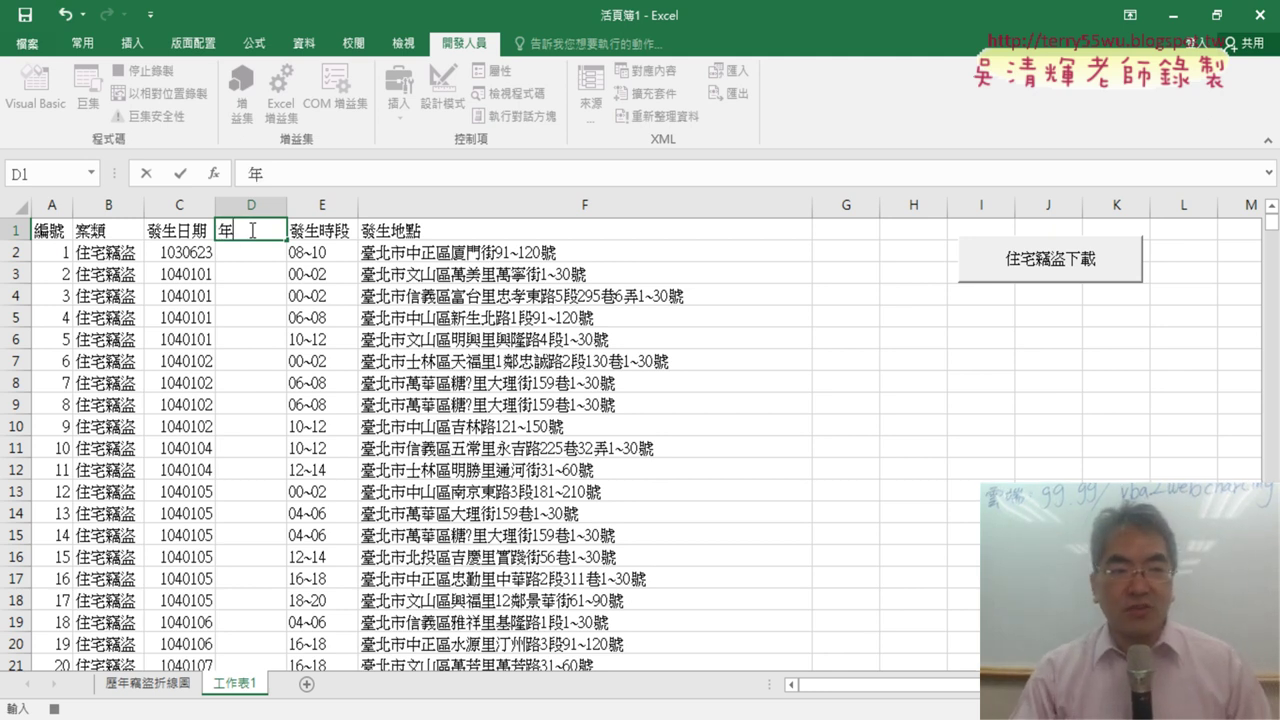
click(251, 256)
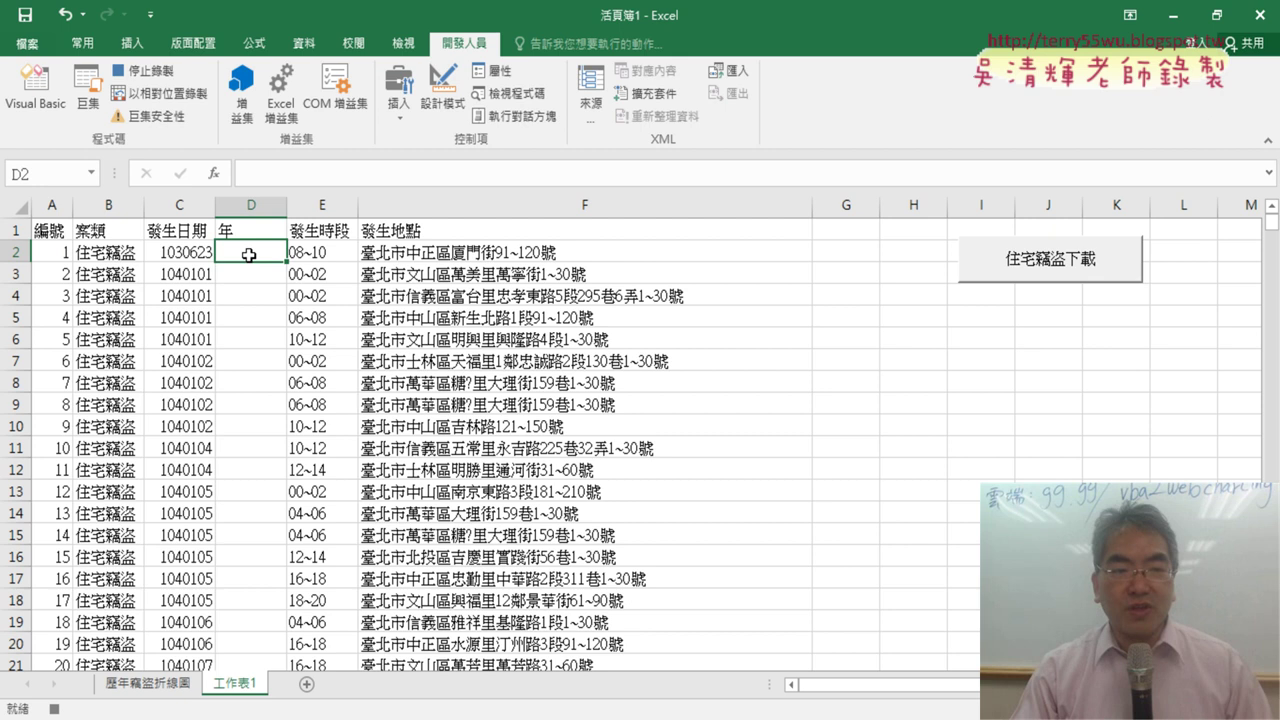
click(213, 174)
click(675, 256)
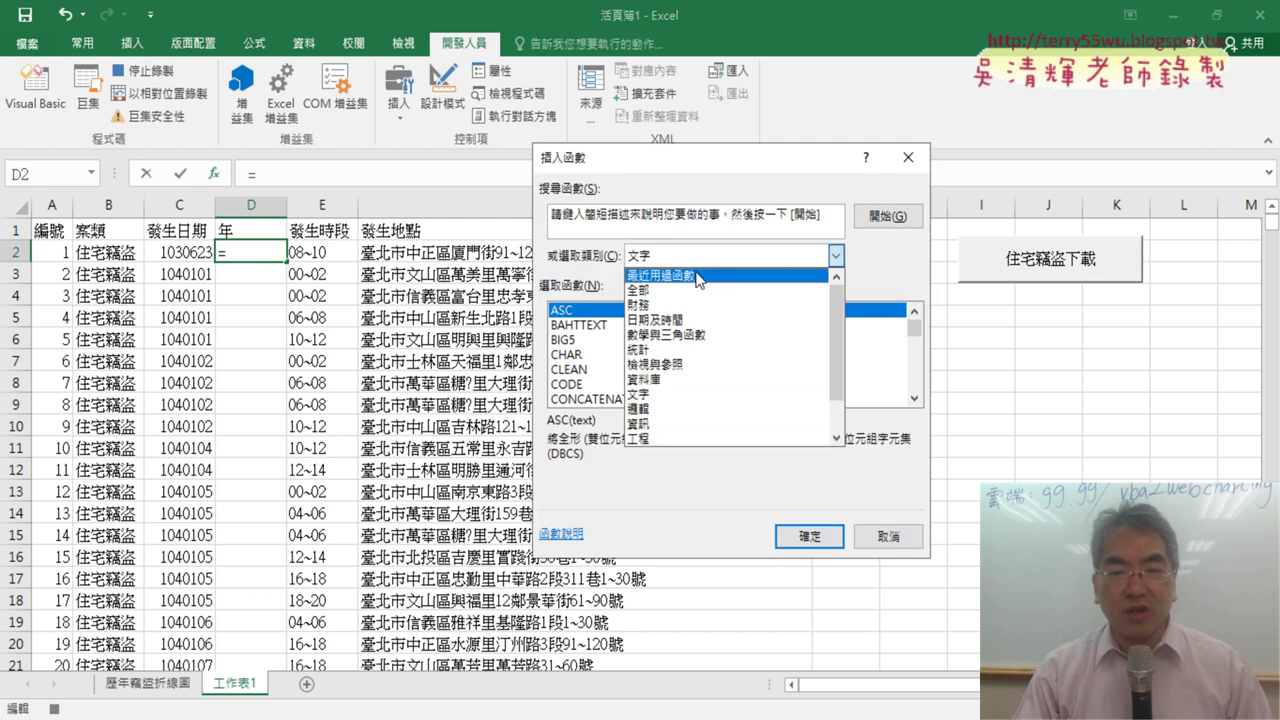
click(698, 275)
double_click(615, 312)
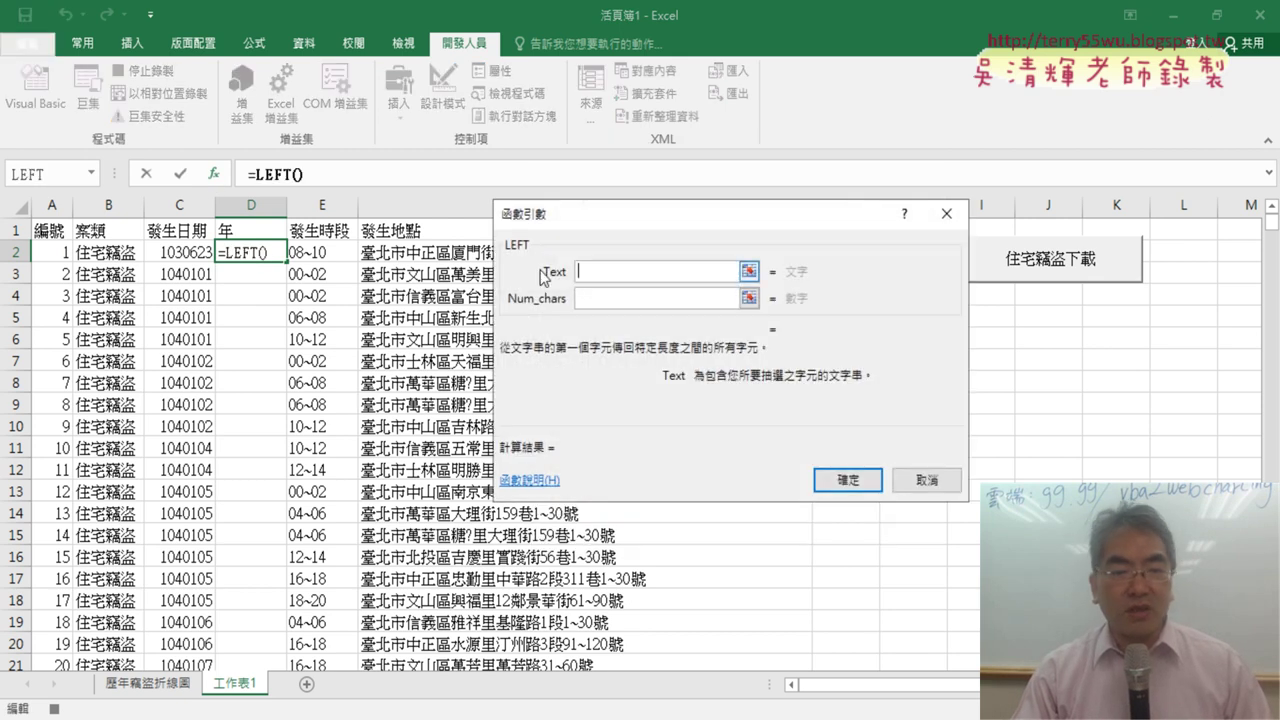
click(210, 253)
click(727, 293)
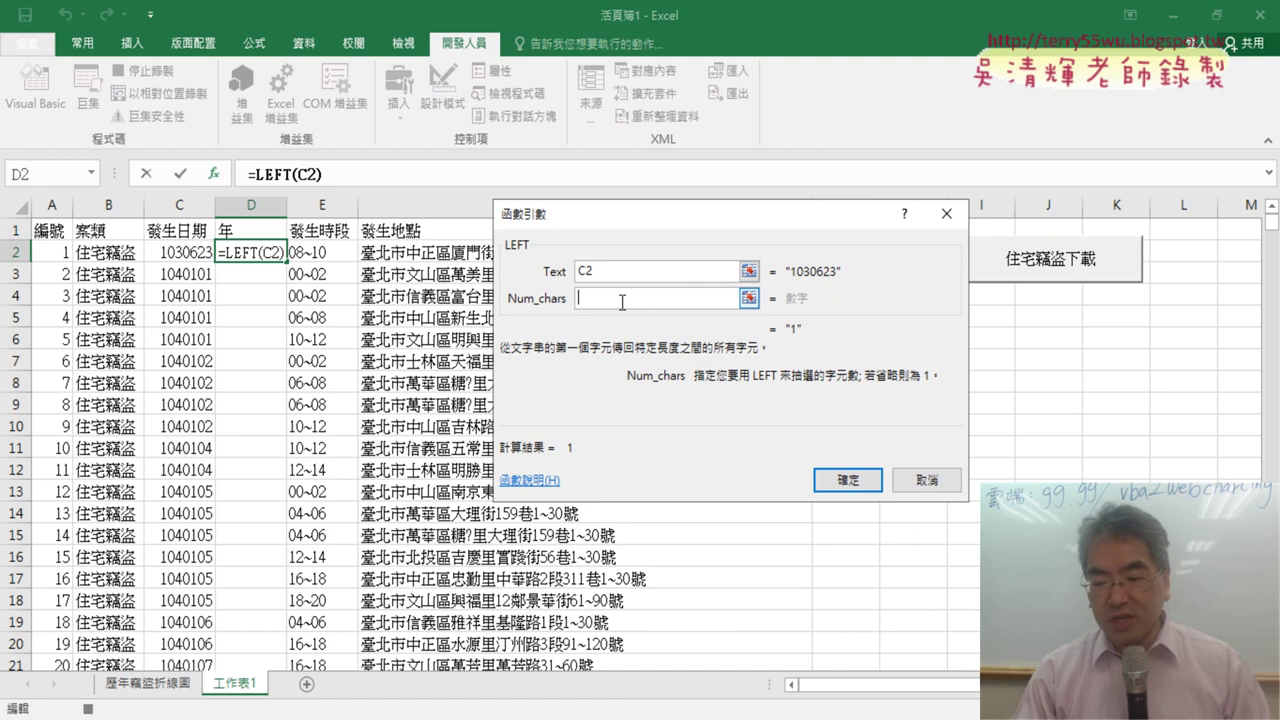
text(3)
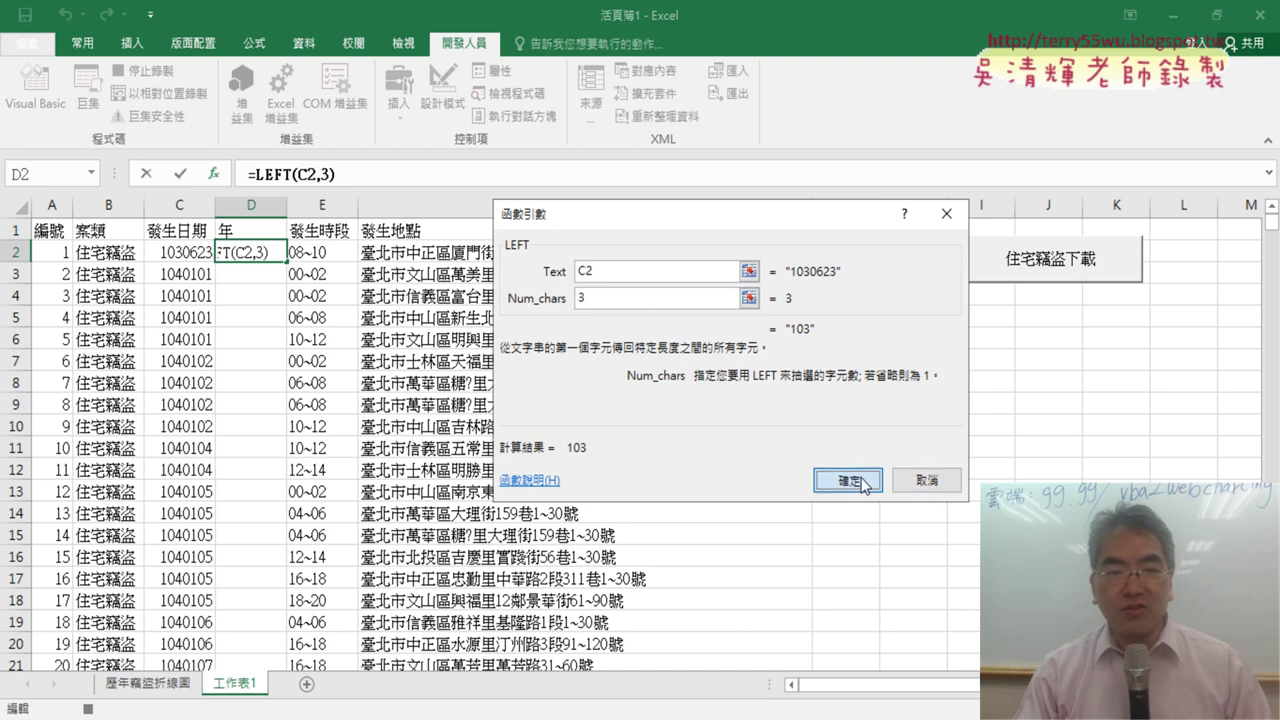
click(855, 481)
double_click(287, 261)
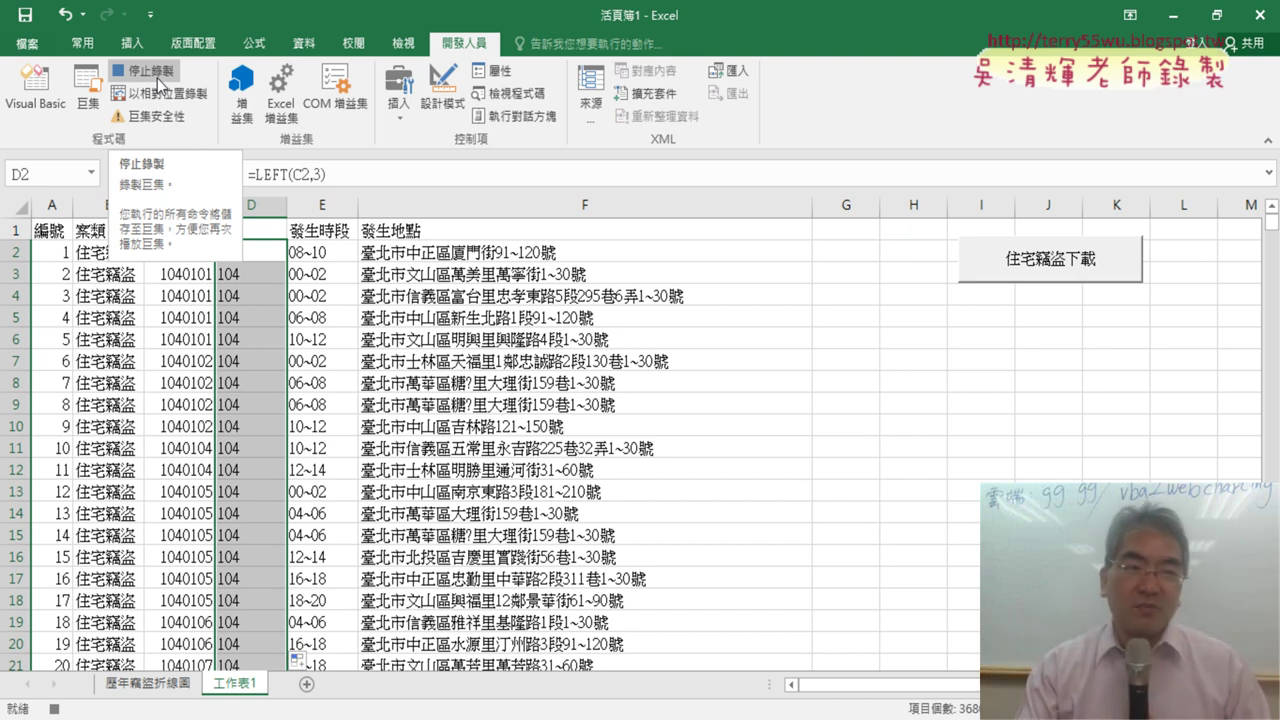
Stop the macro recording and open the 插入欄 macro's code in the Visual Basic editor.
click(157, 78)
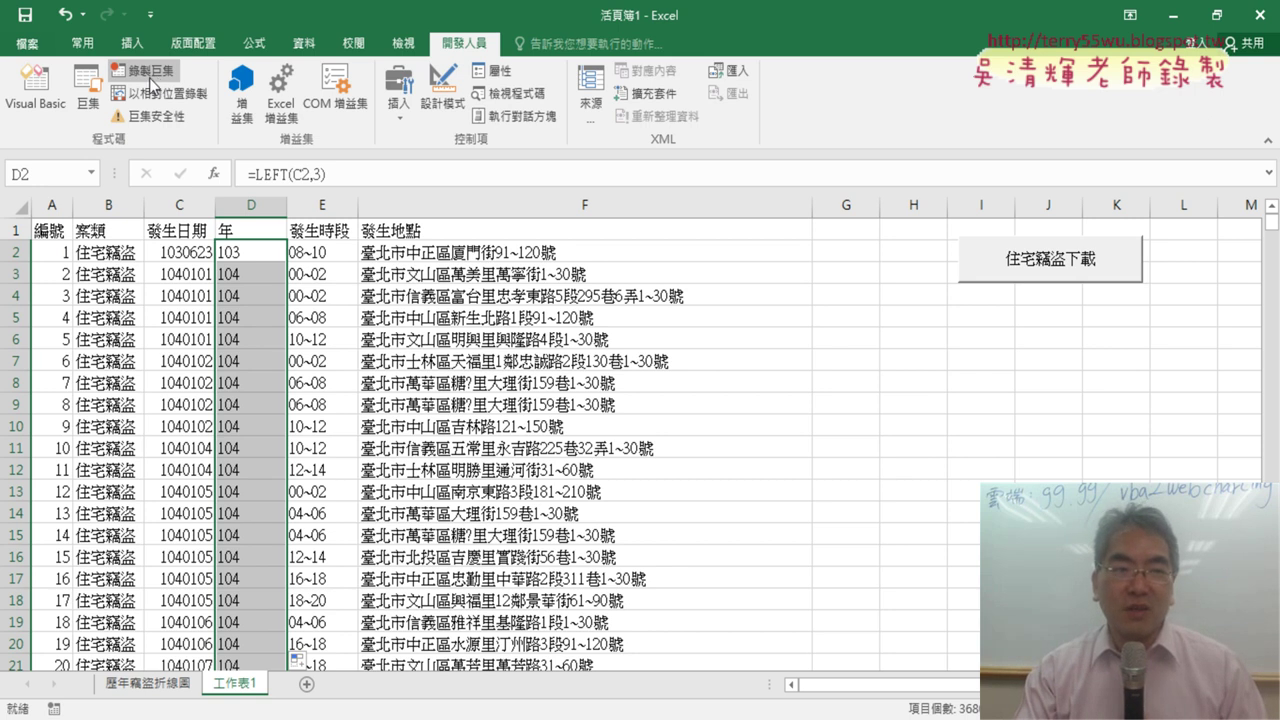
click(90, 100)
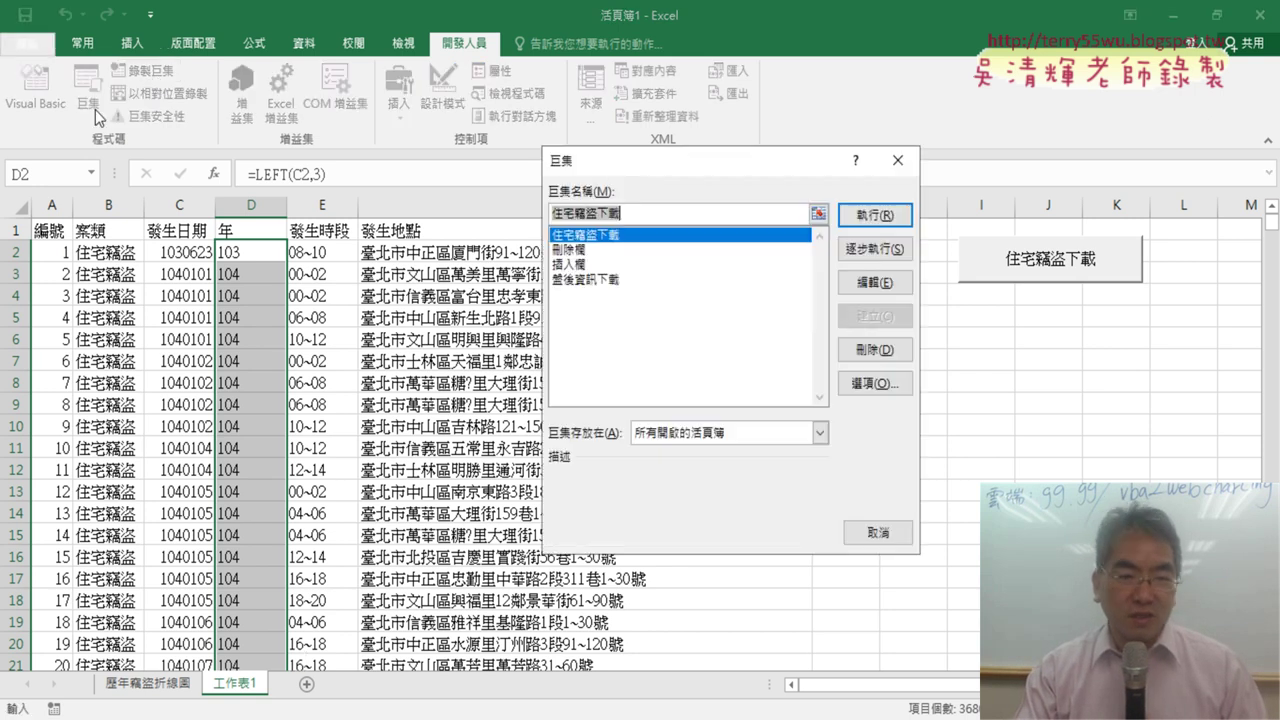
click(588, 265)
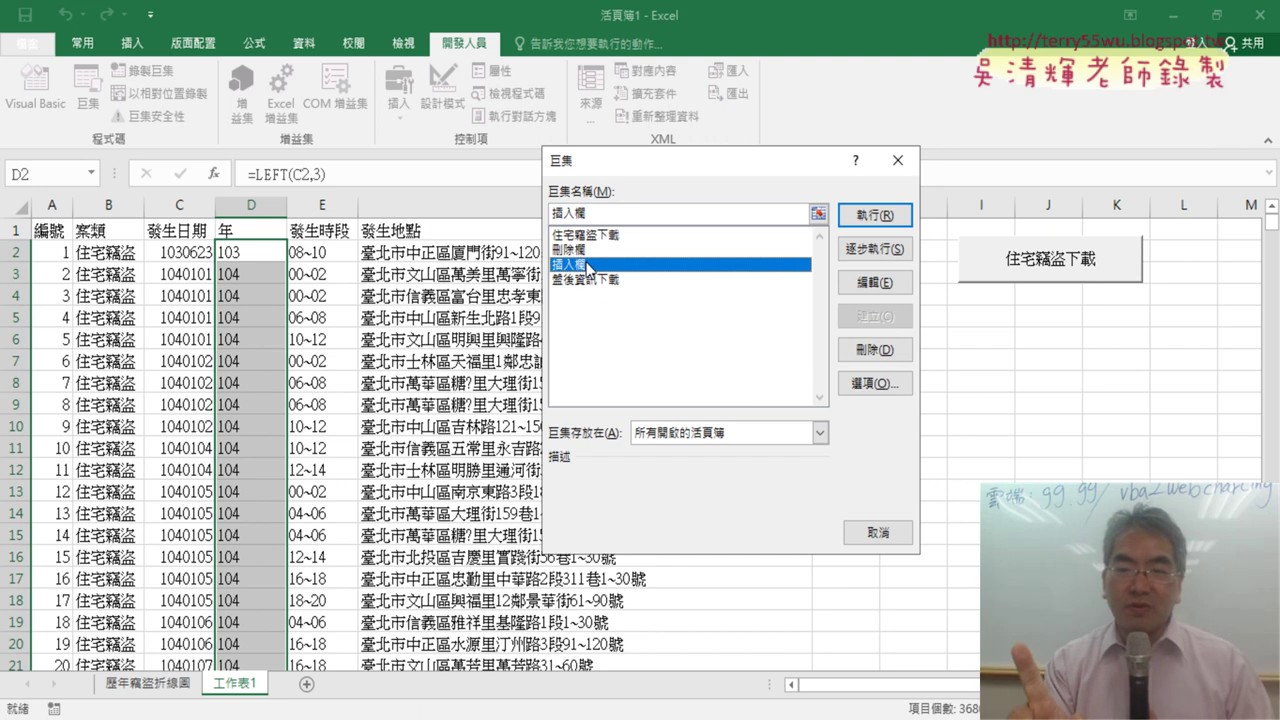
click(877, 286)
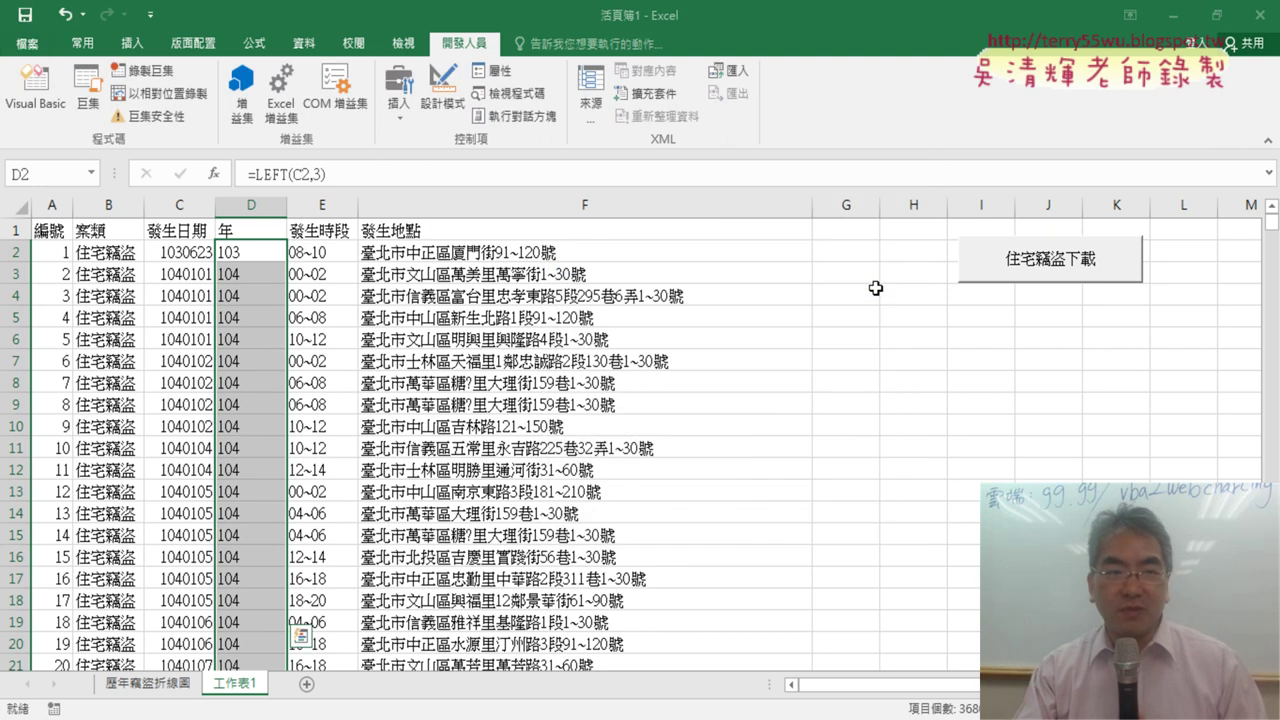
click(88, 92)
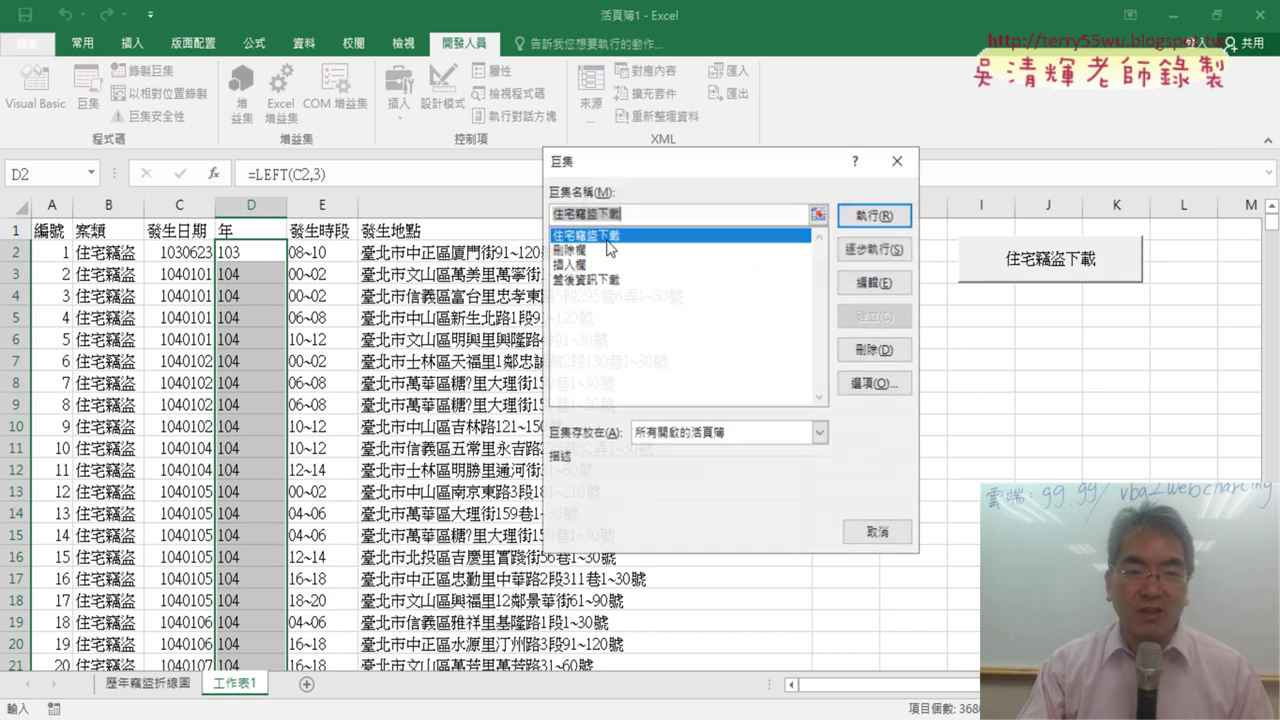
click(633, 264)
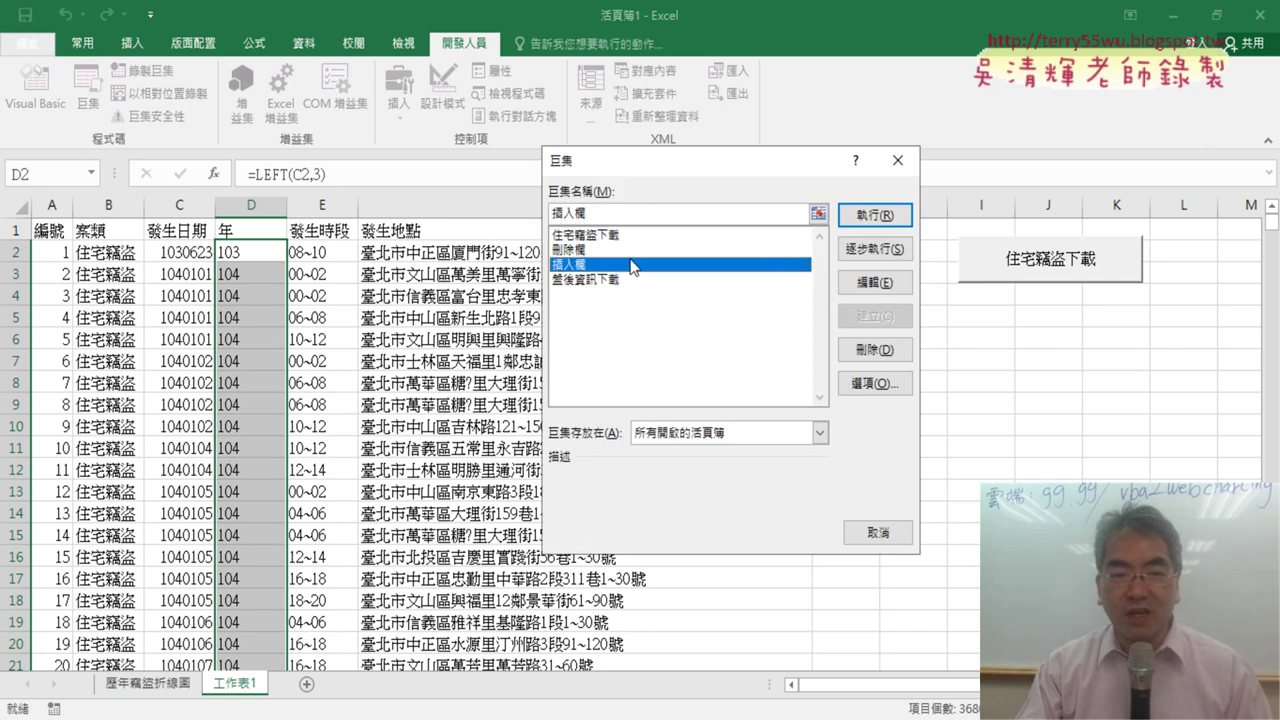
click(875, 281)
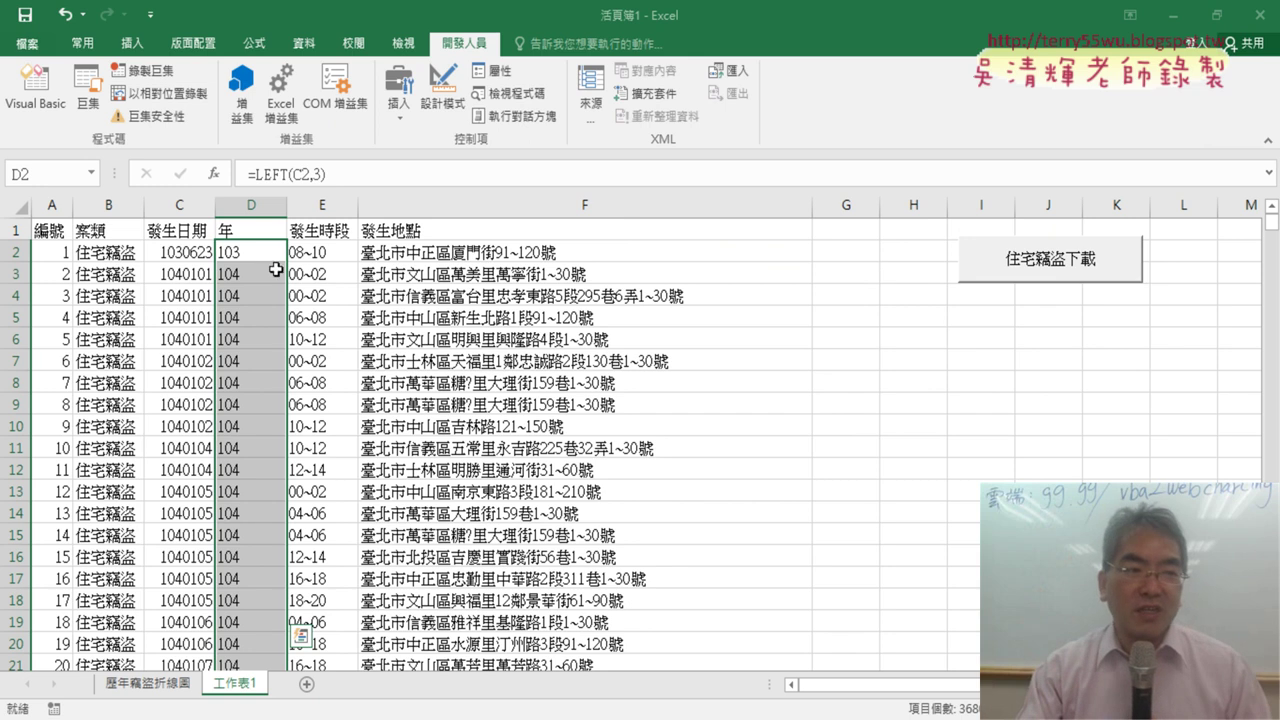
click(44, 101)
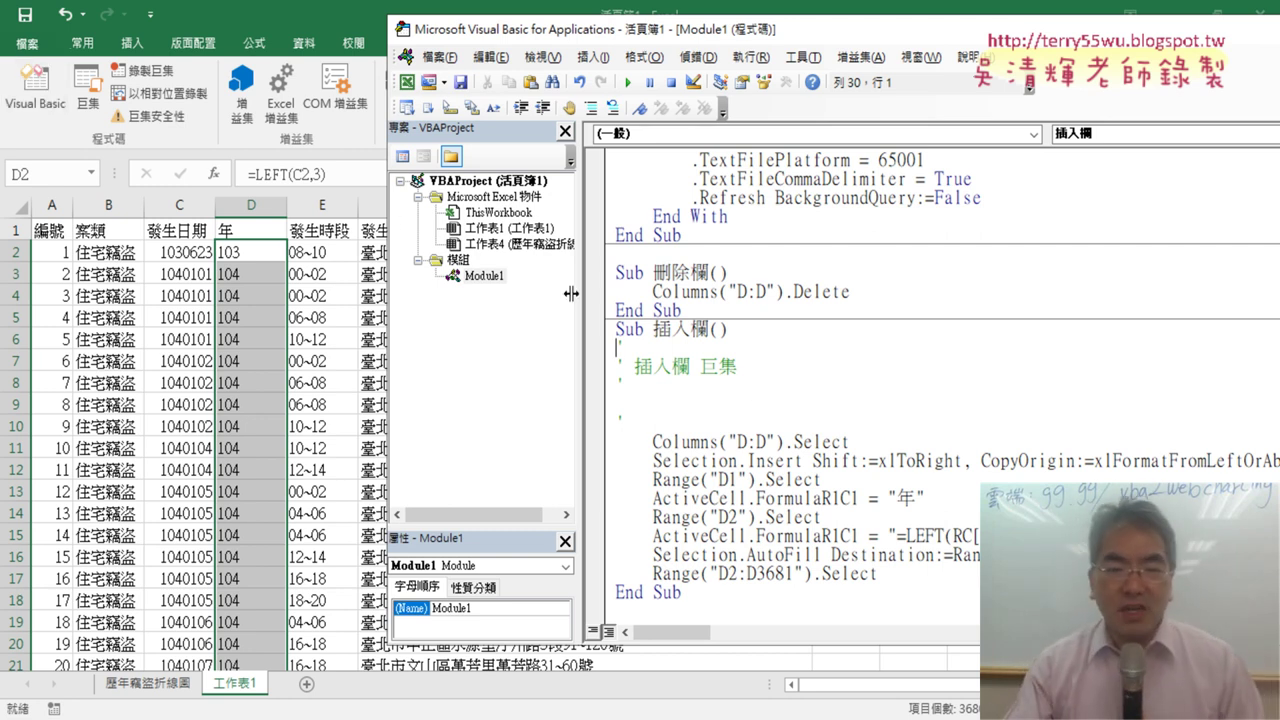
Delete the generated header comments and add comment lines after the Columns("D:D") Select and Insert lines.
drag(674, 420, 618, 345)
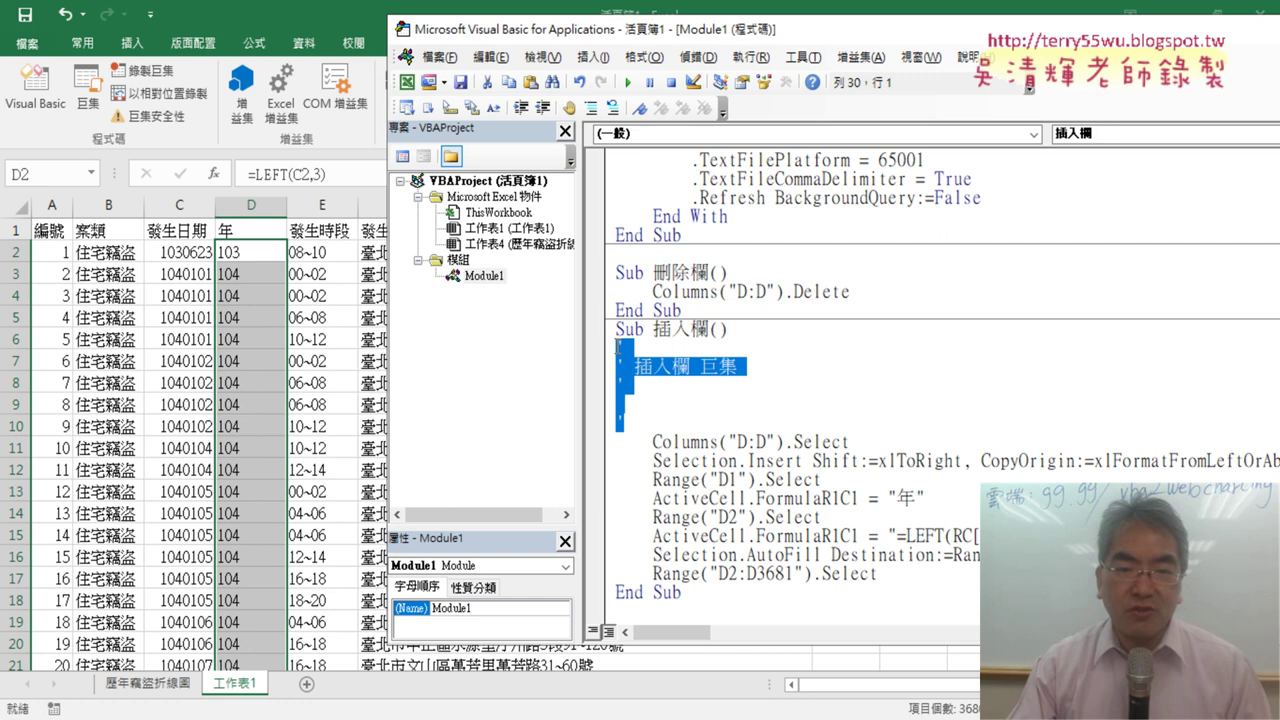
key(Delete)
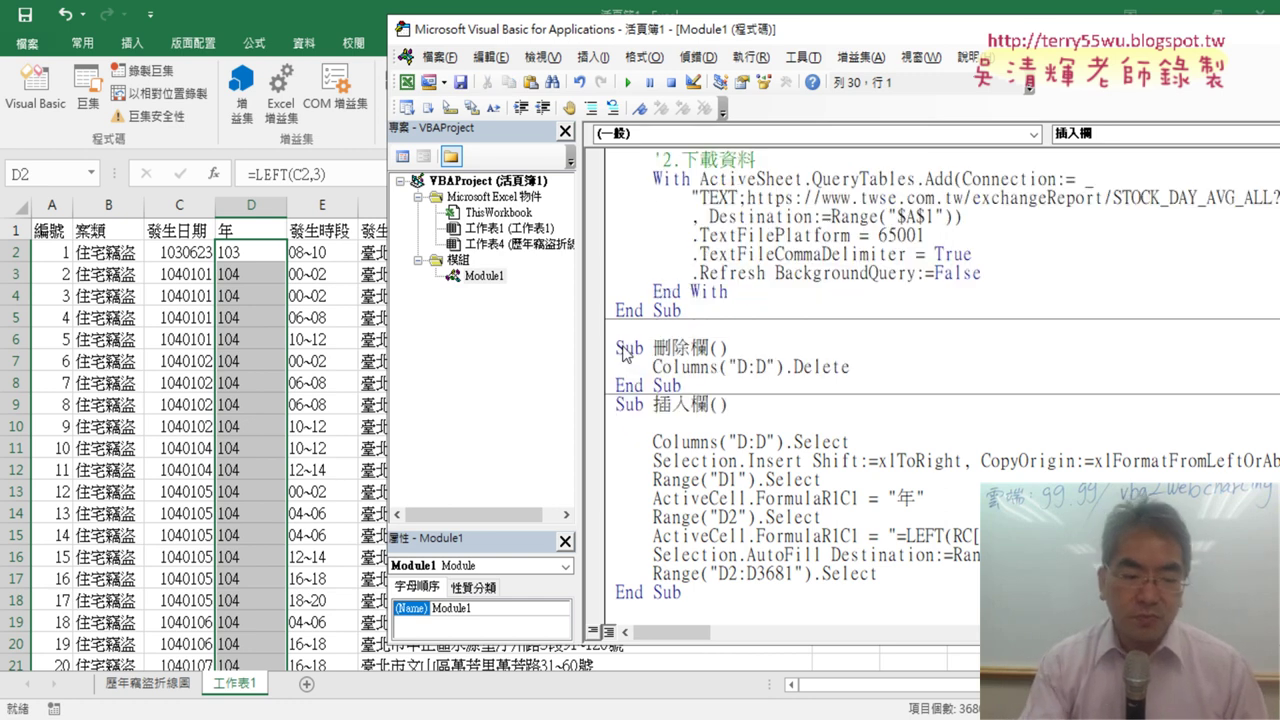
key(Tab)
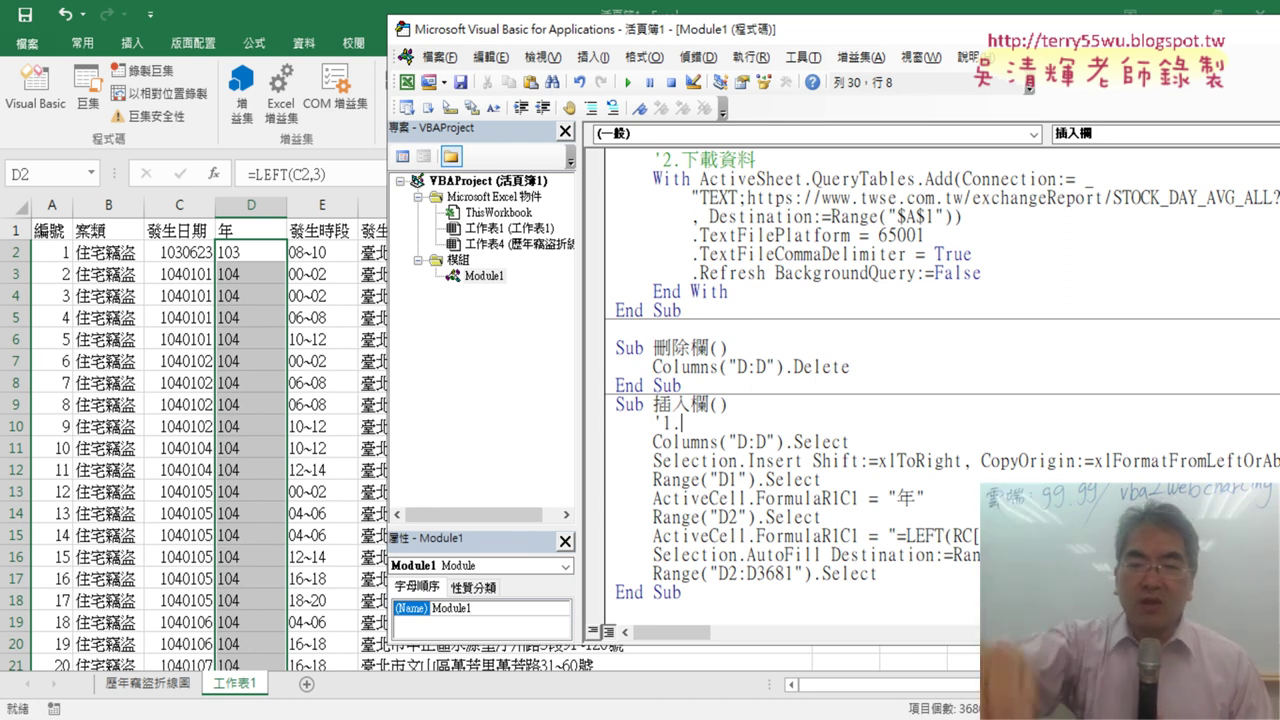
key(Down)
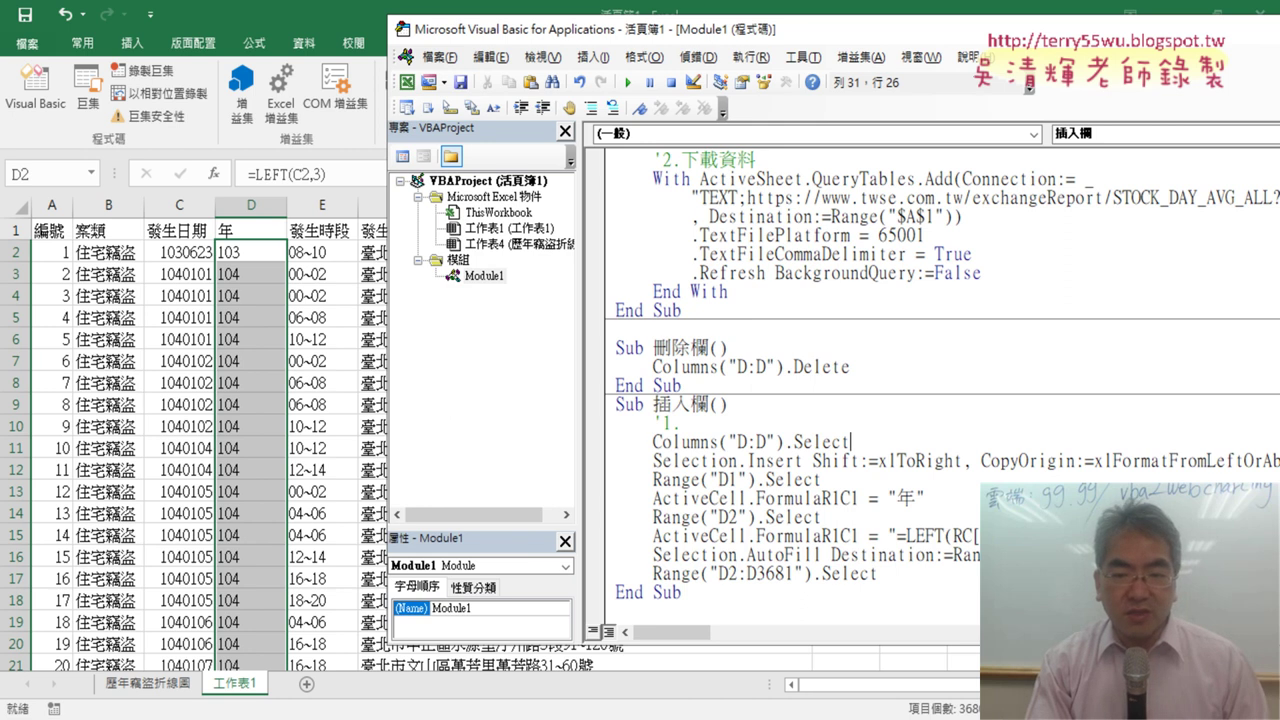
key(Return)
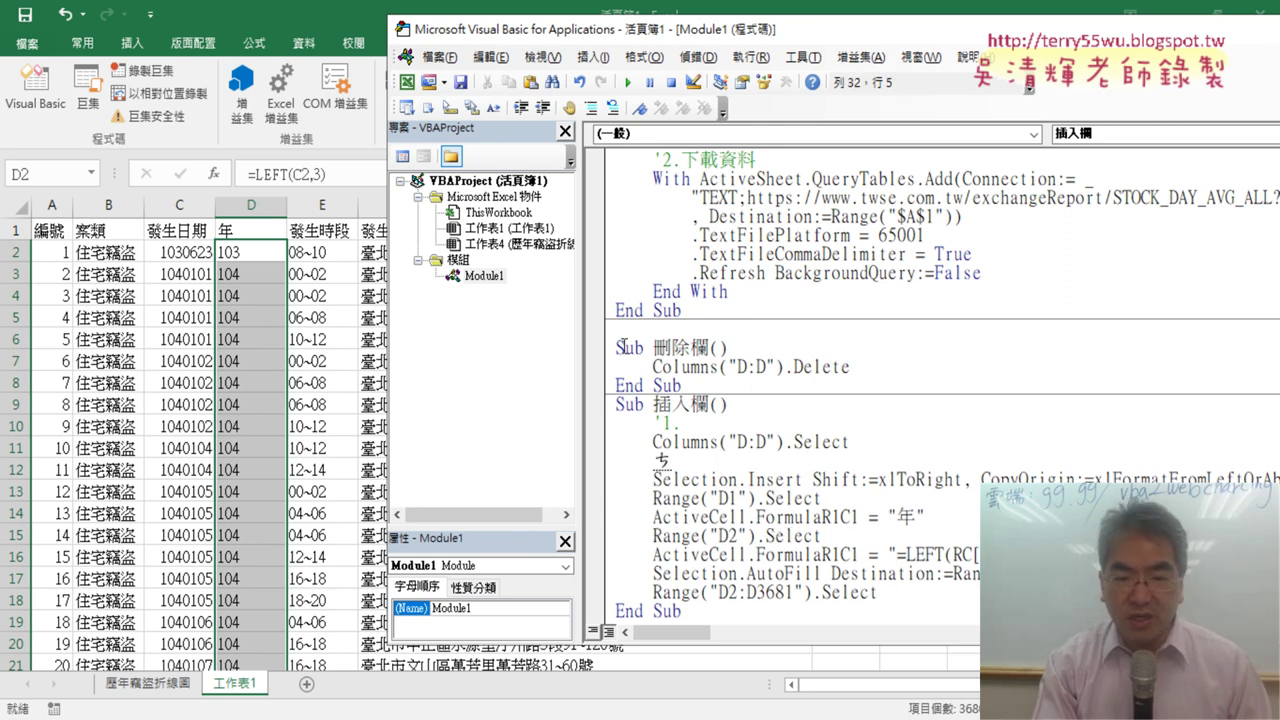
text('2.)
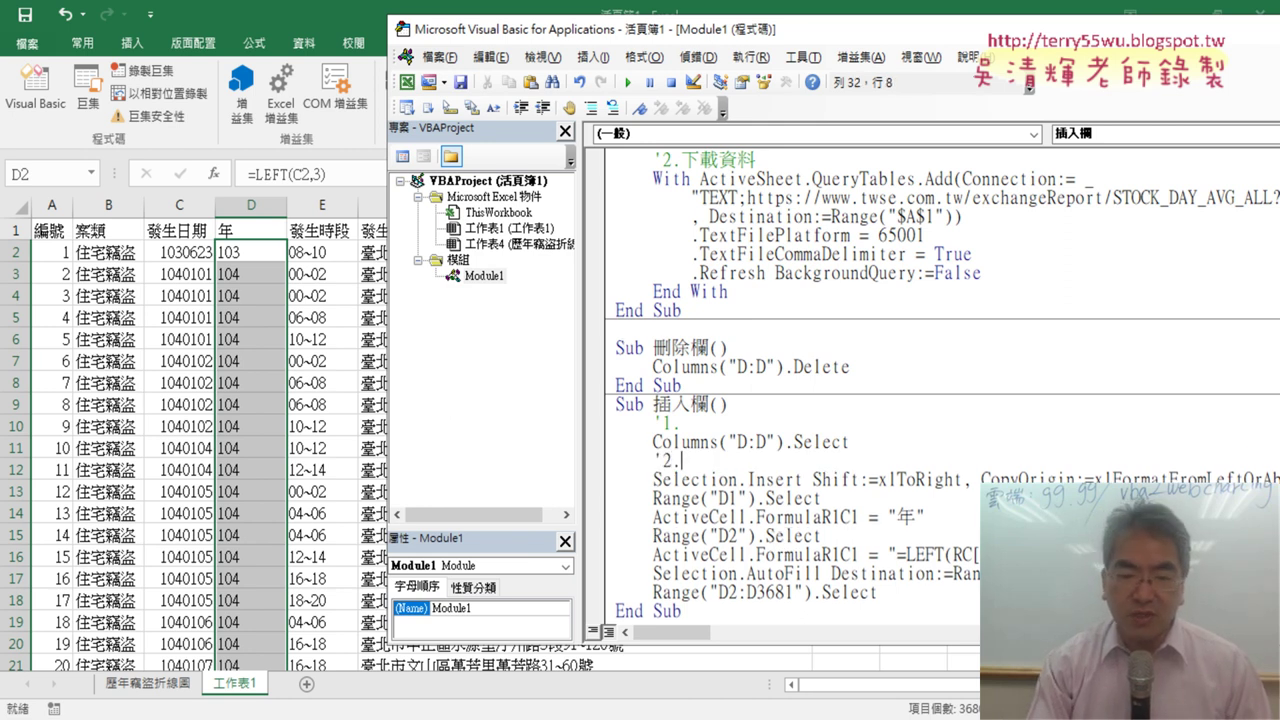
key(Return)
text('3.)
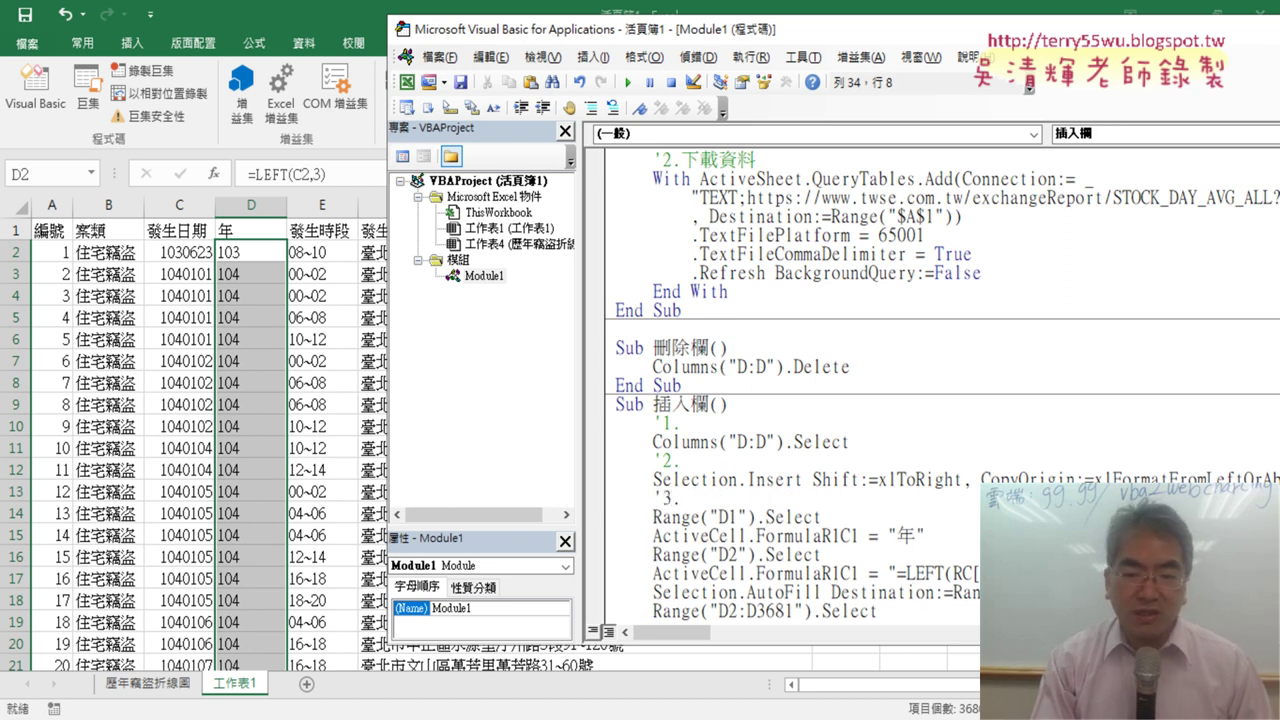
Add comment lines after the Range("D1") 年 line and the LEFT formula line.
key(Down)
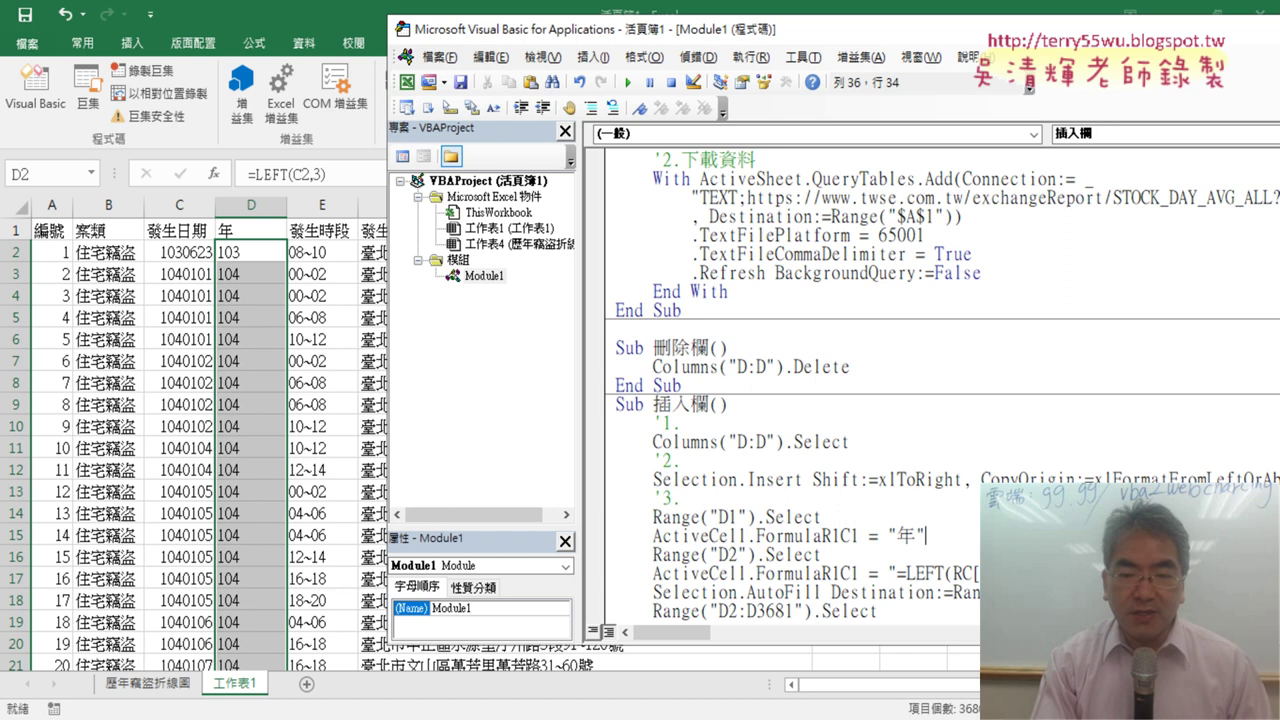
key(Return)
text(ㄘ)
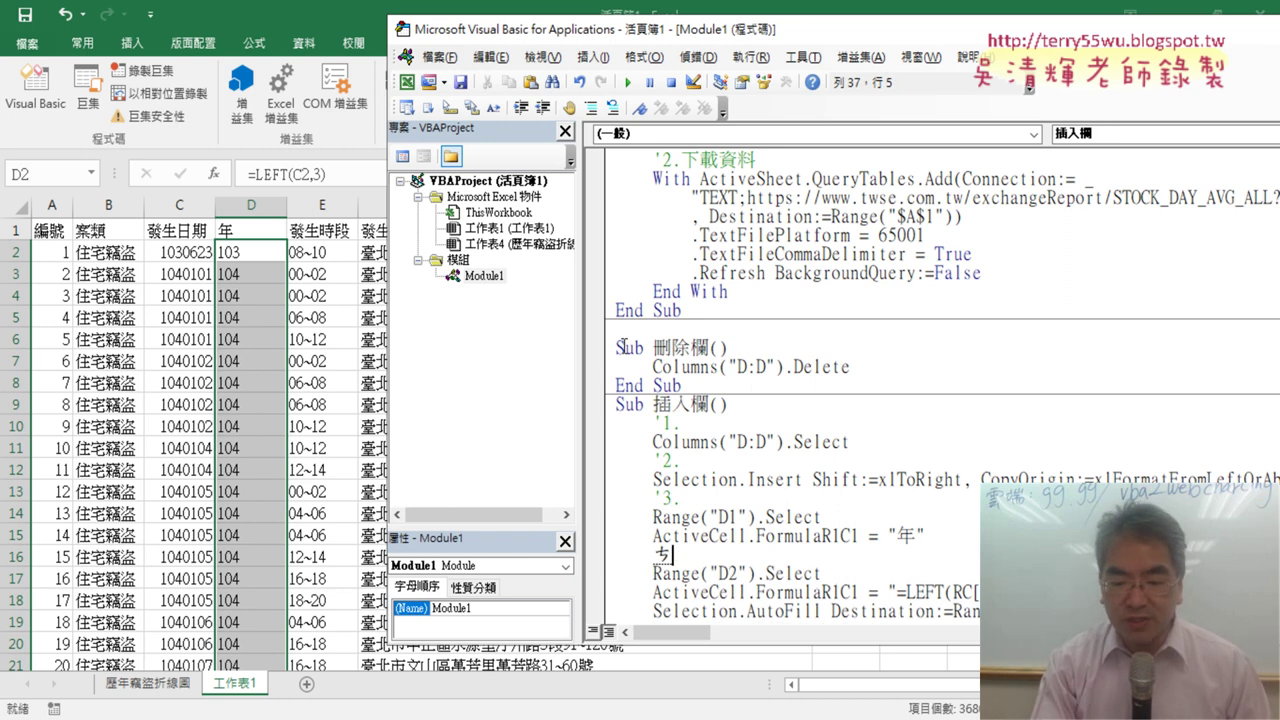
key(BackSpace)
text('4.)
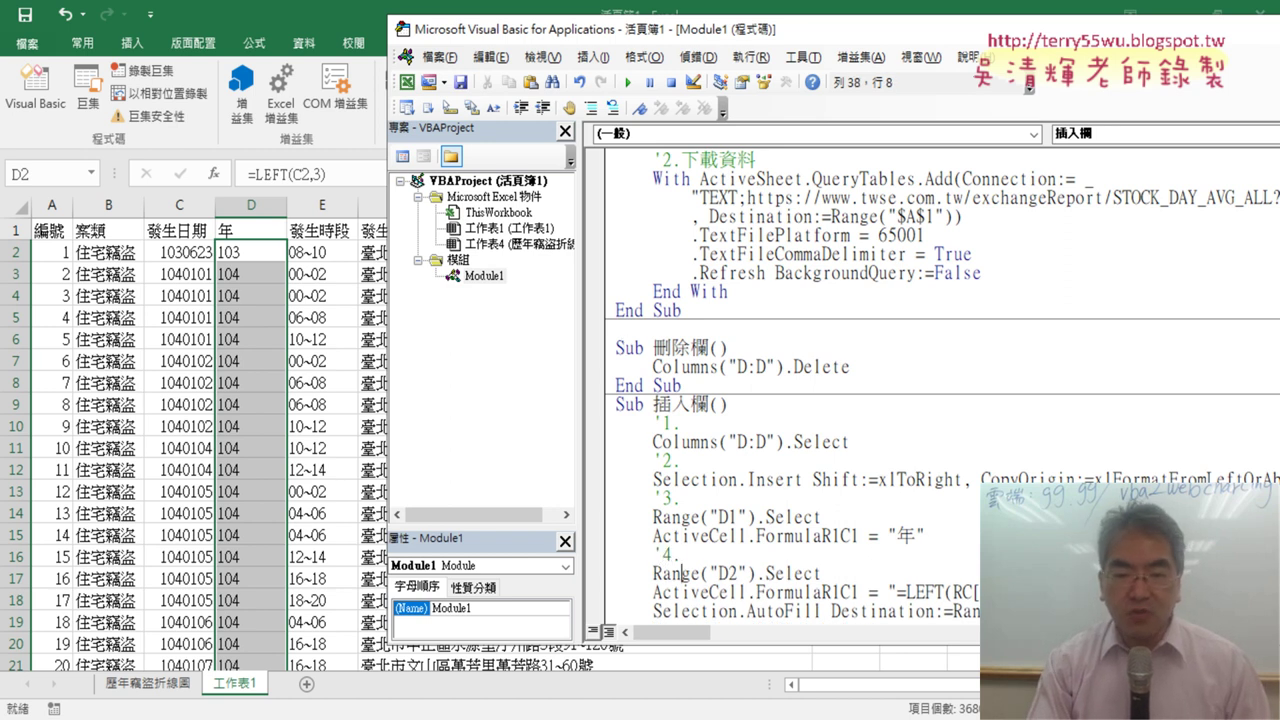
key(End)
key(Return)
text(')
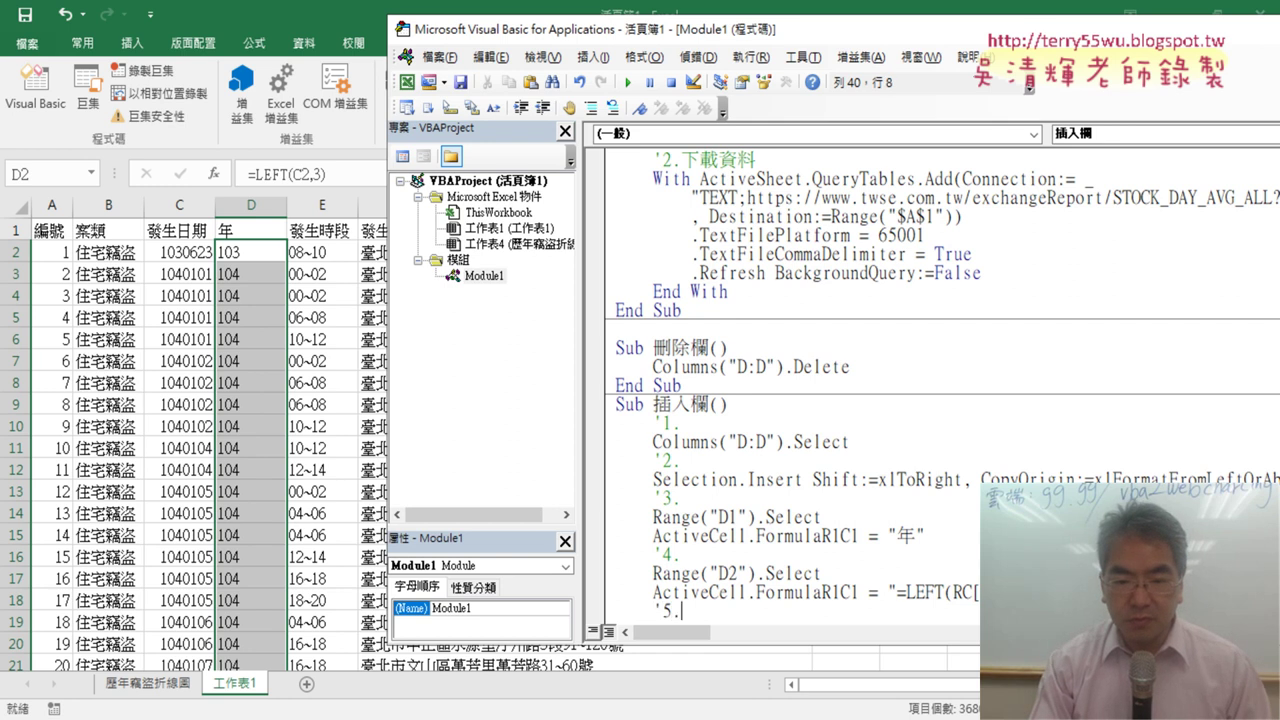
scroll(637, 291, down, 2)
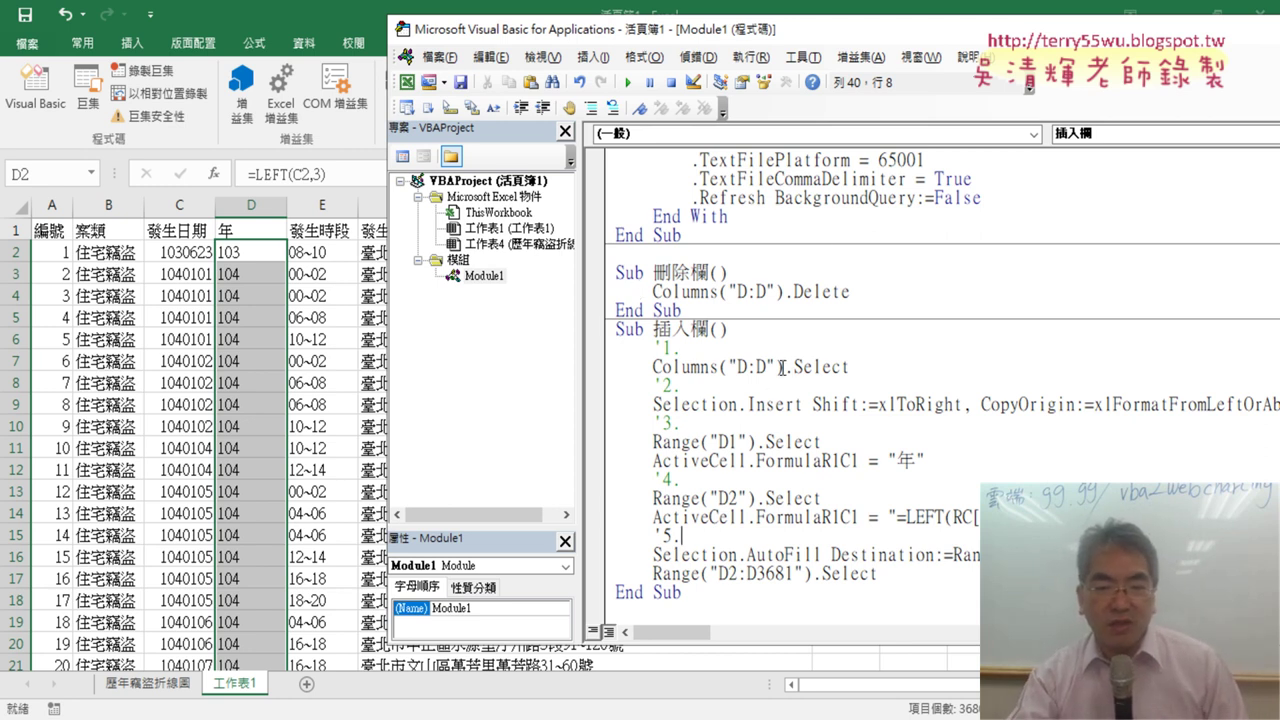
Trim the first statement to Columns("D:D").Insert, removing the Shift:=xlToRight and CopyOrigin arguments.
mouse_move(783, 367)
mouse_down()
mouse_move(852, 367)
mouse_move(740, 404)
mouse_up()
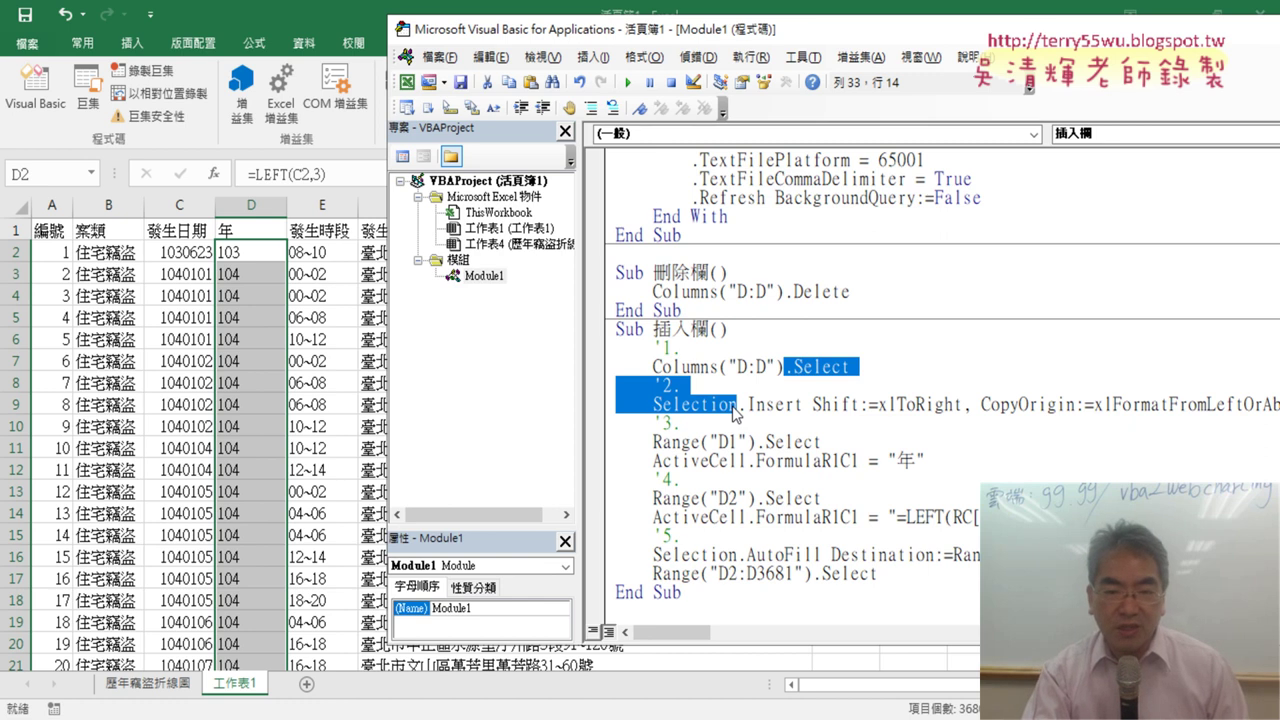
key(Delete)
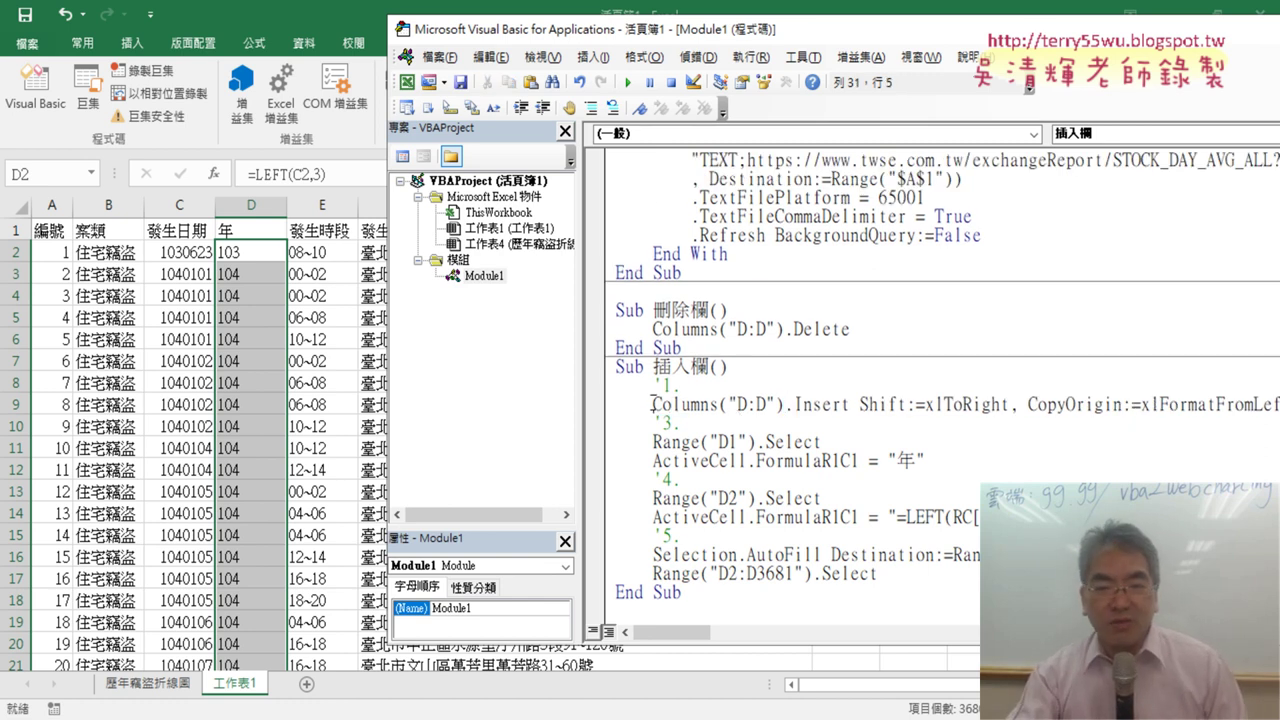
drag(652, 404, 851, 405)
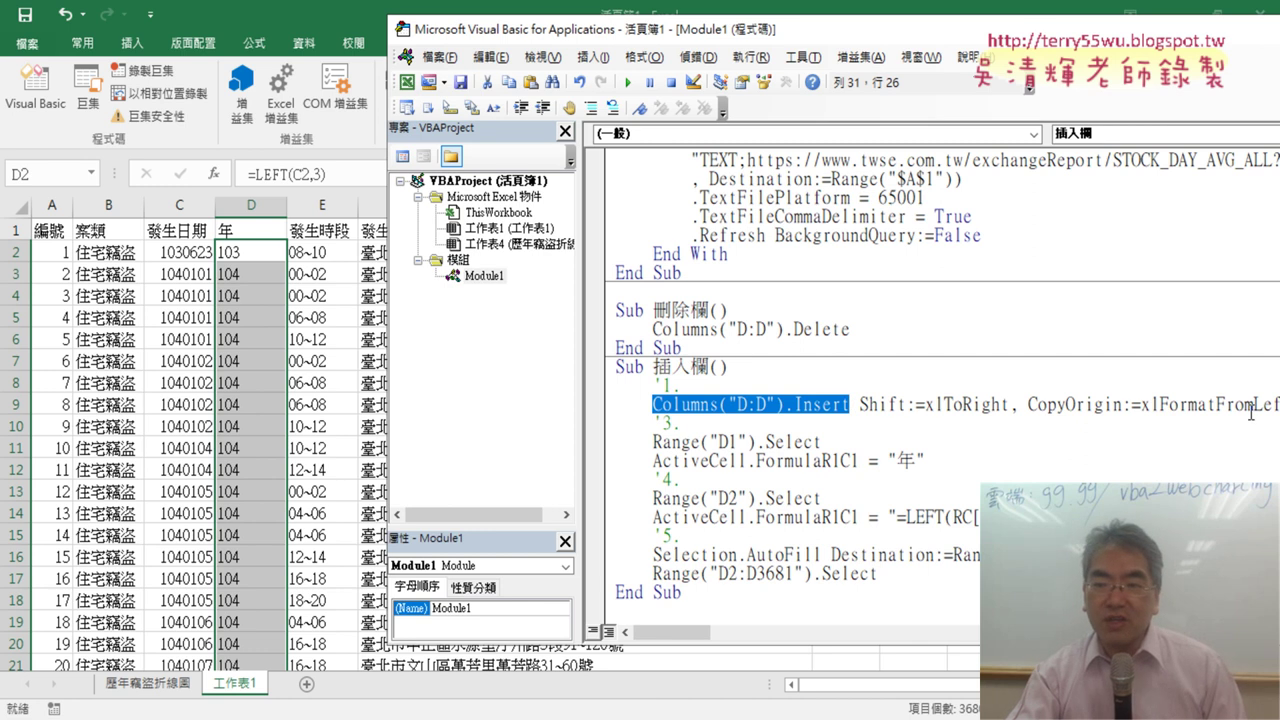
click(862, 409)
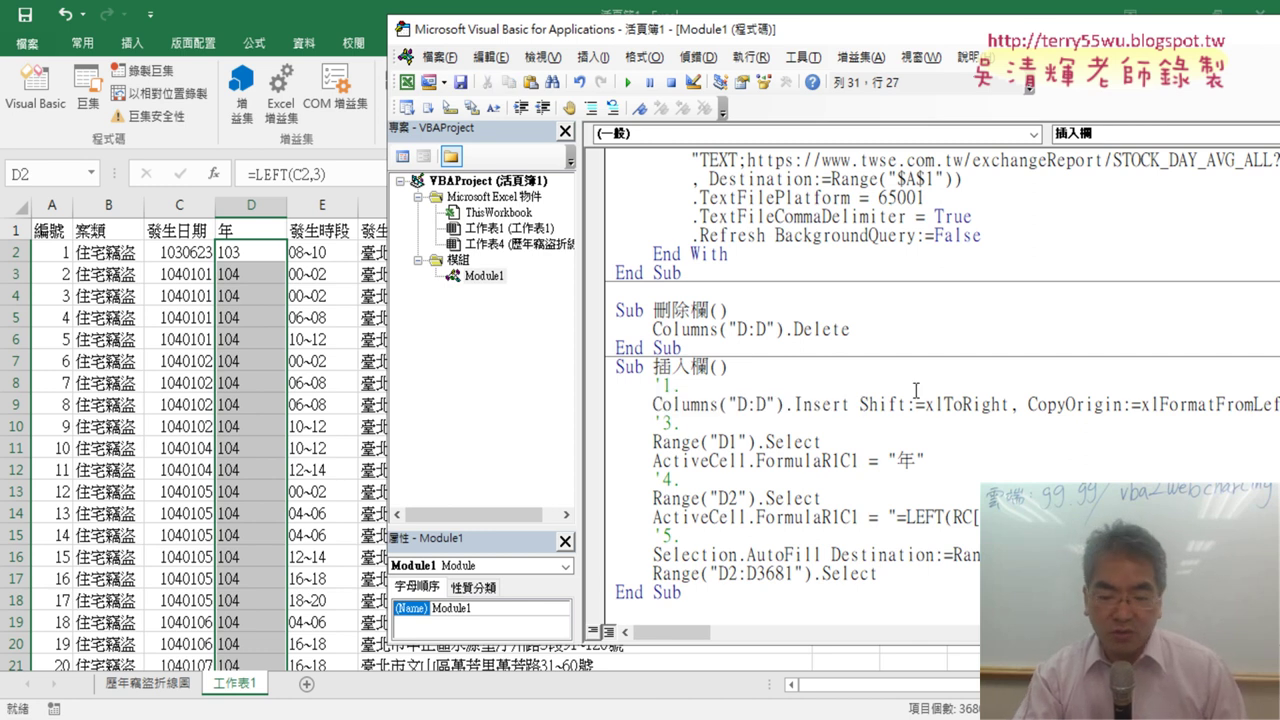
key(shift+End)
key(Delete)
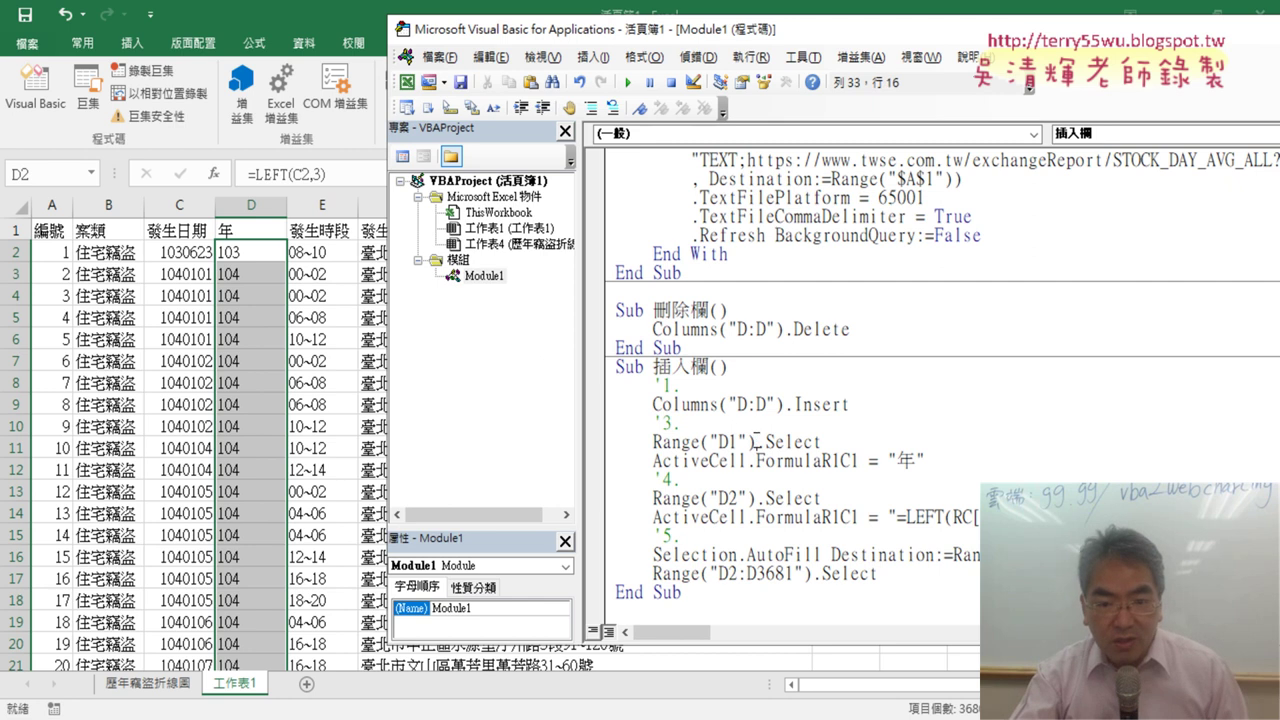
mouse_move(757, 441)
mouse_down()
mouse_move(823, 442)
mouse_move(750, 457)
mouse_up()
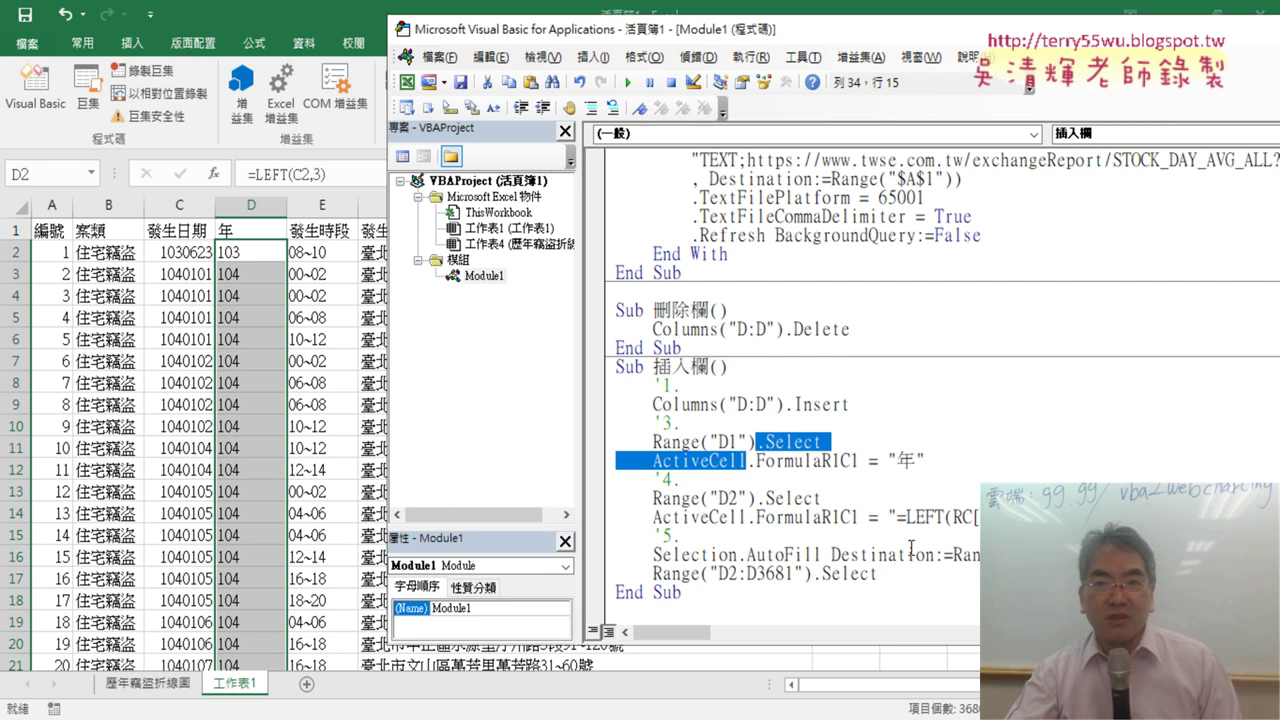
click(243, 229)
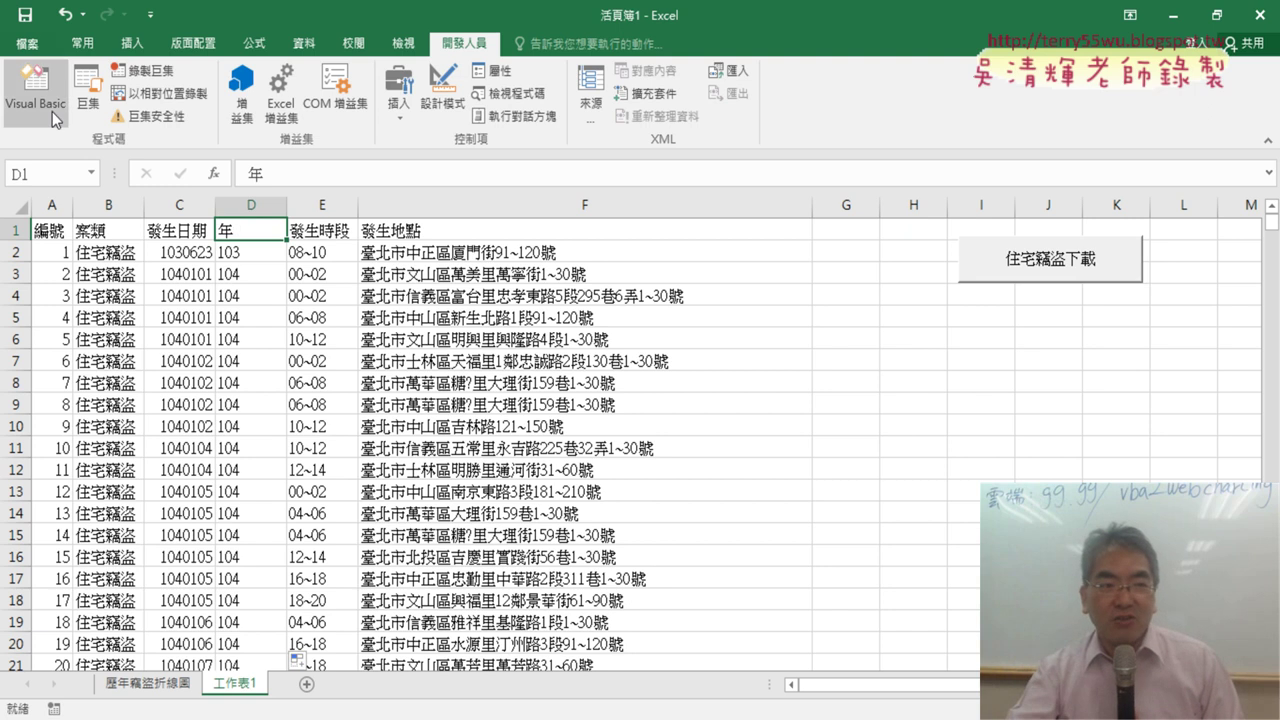
click(35, 85)
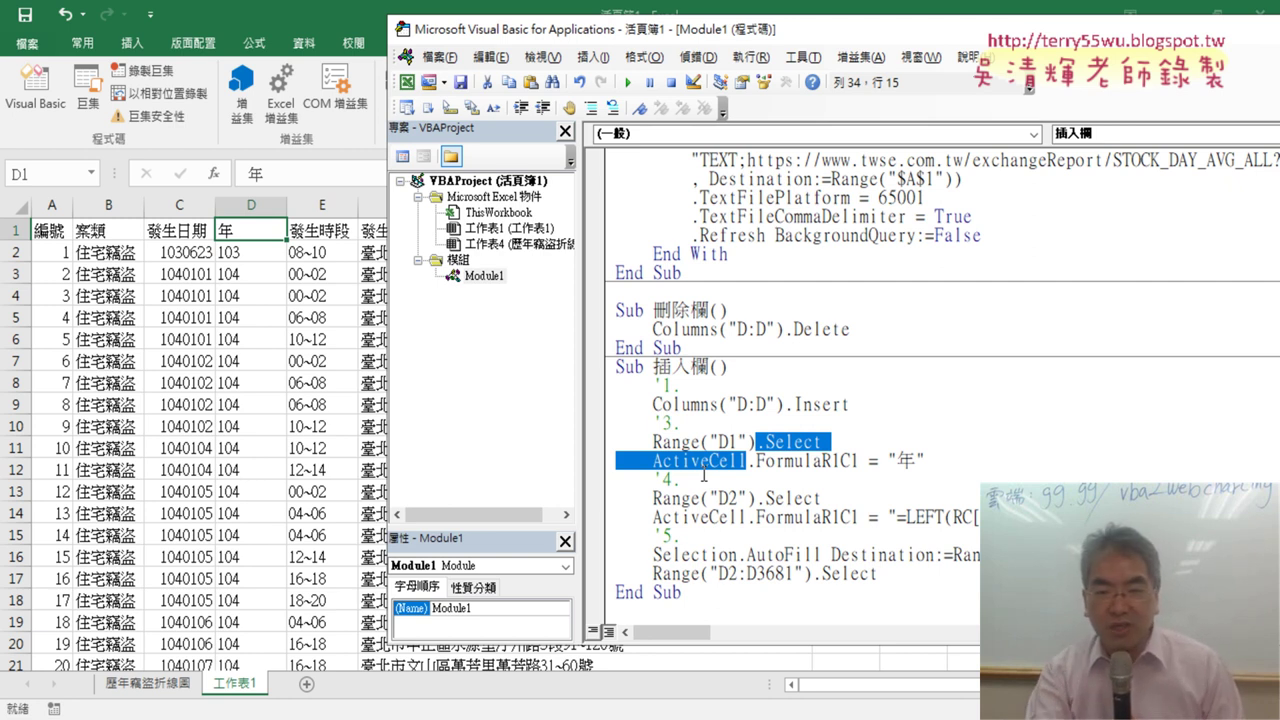
Shorten the D1 line to Range("D1") = "年" by deleting .Select, ActiveCell and .FormulaR1C1.
key(Delete)
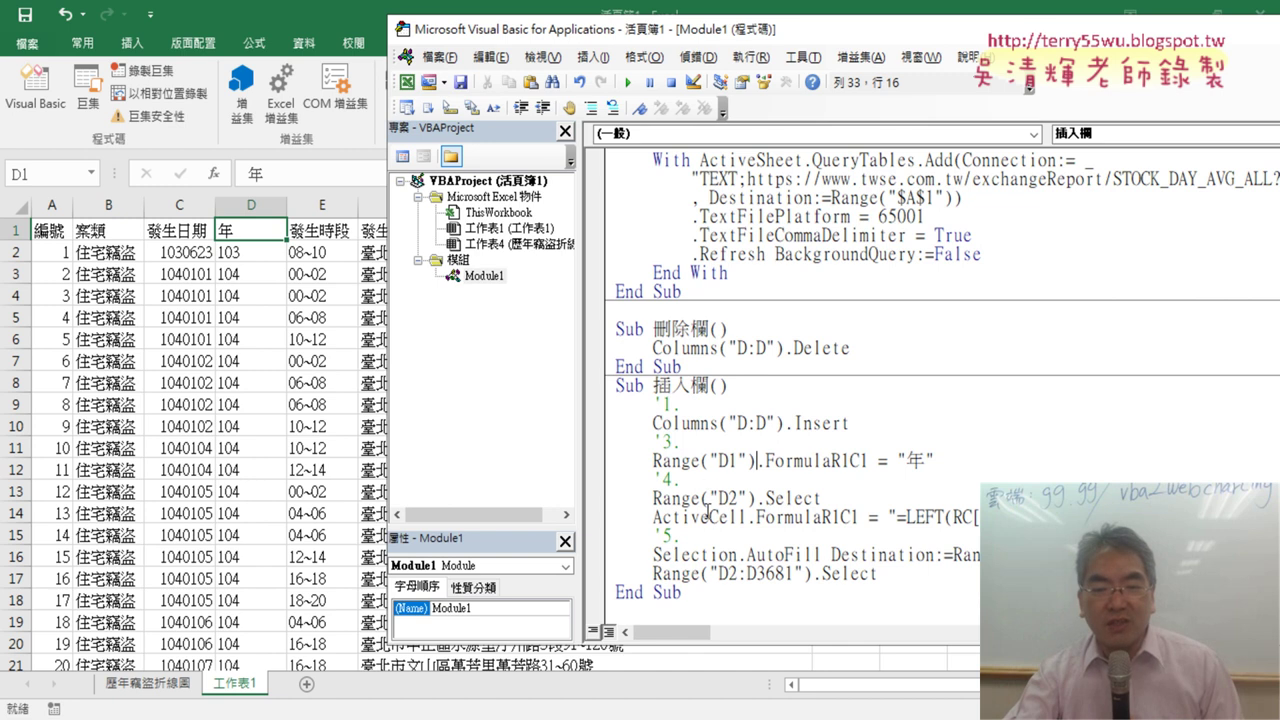
drag(756, 460, 871, 461)
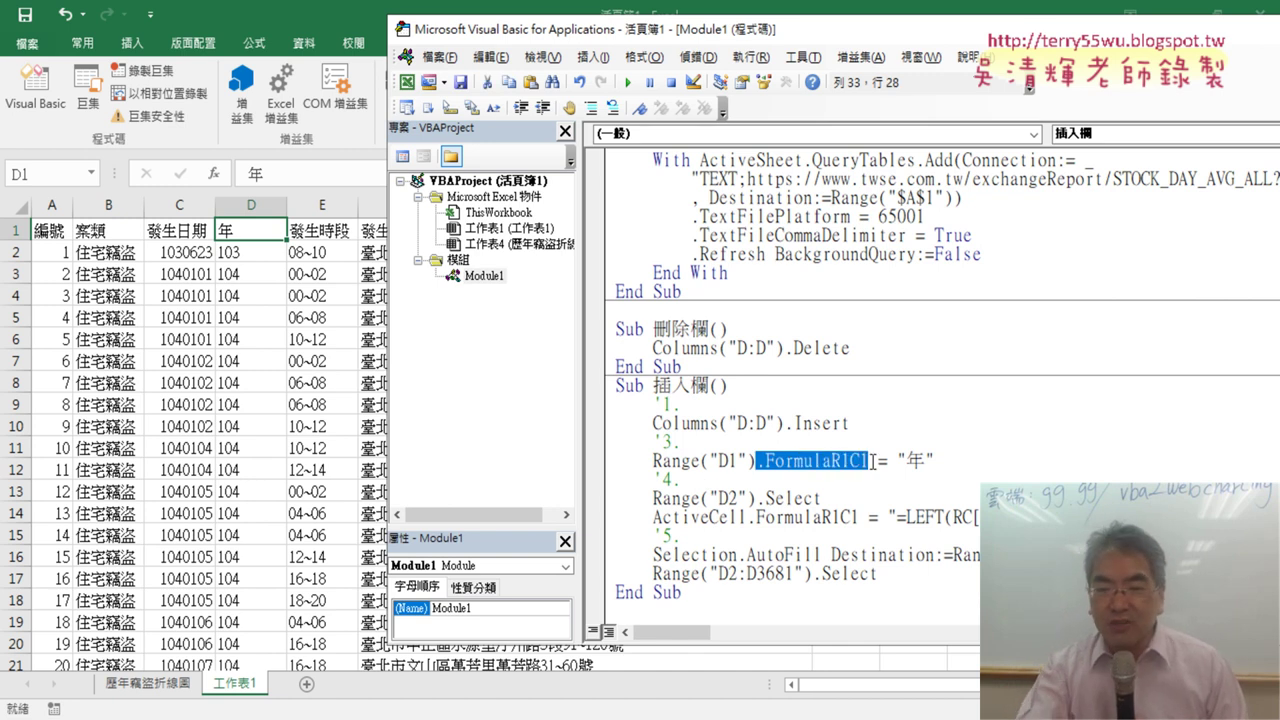
key(Delete)
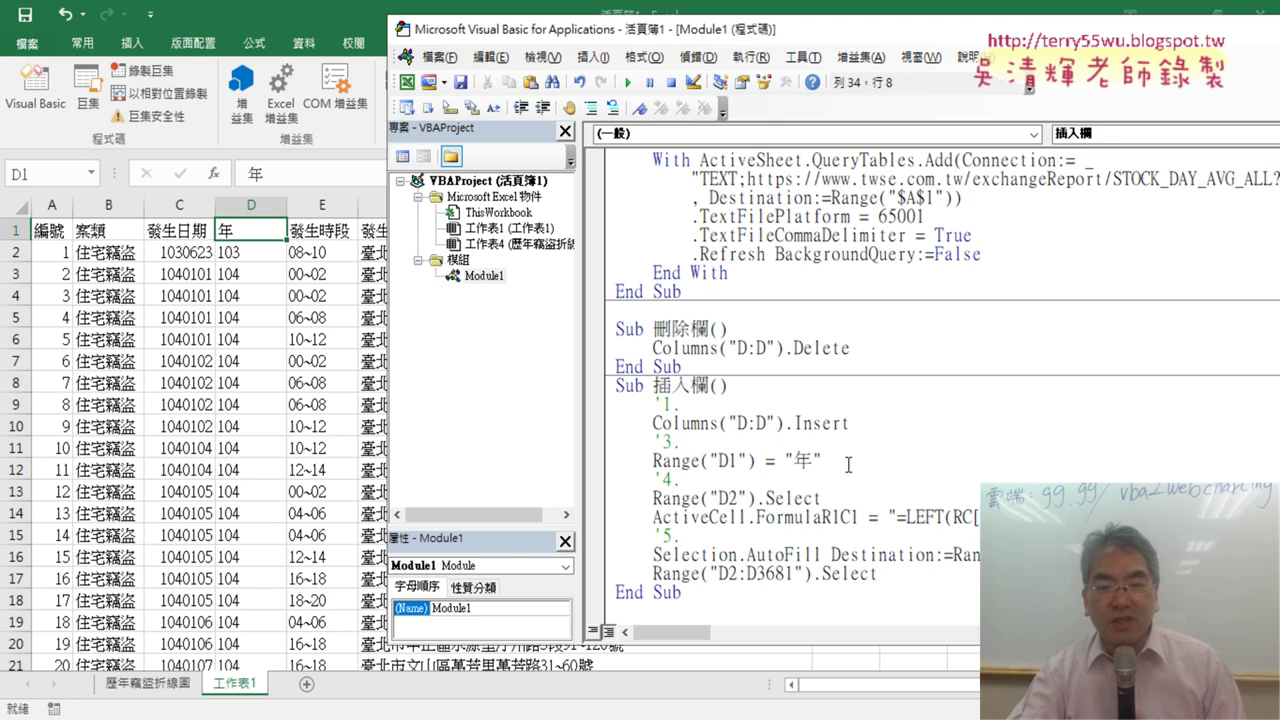
drag(848, 465, 789, 467)
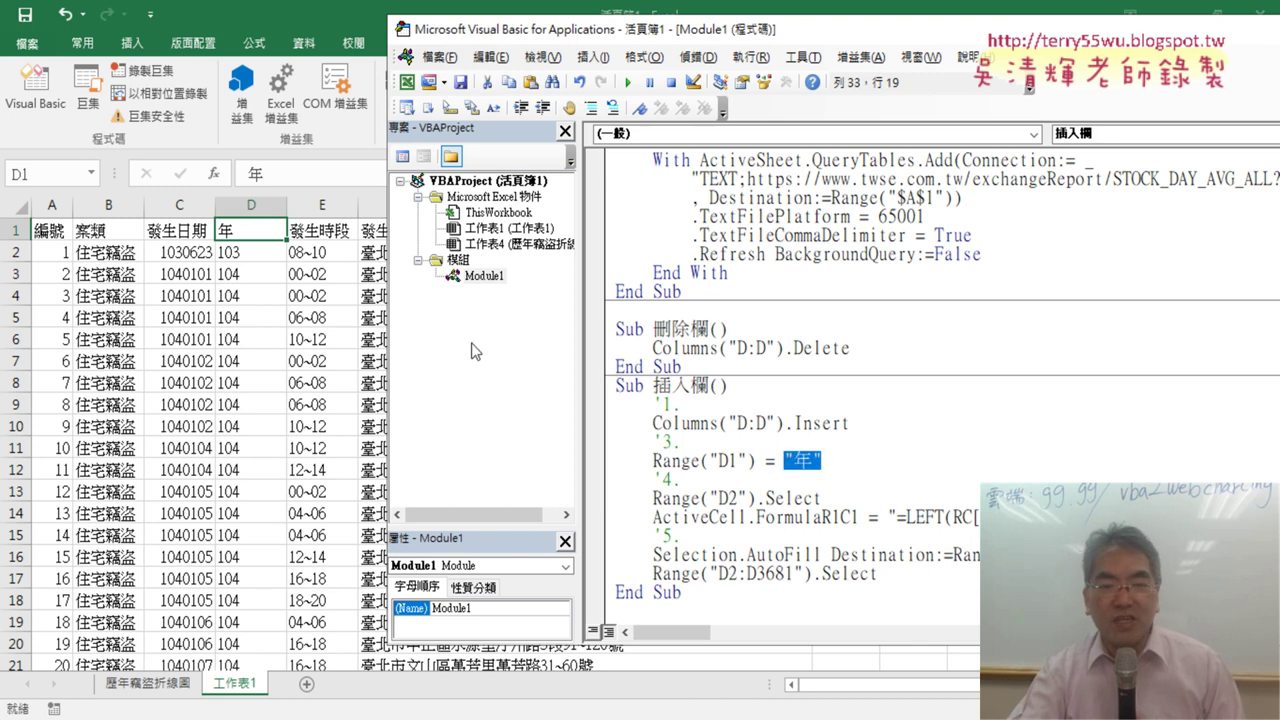
drag(822, 461, 668, 462)
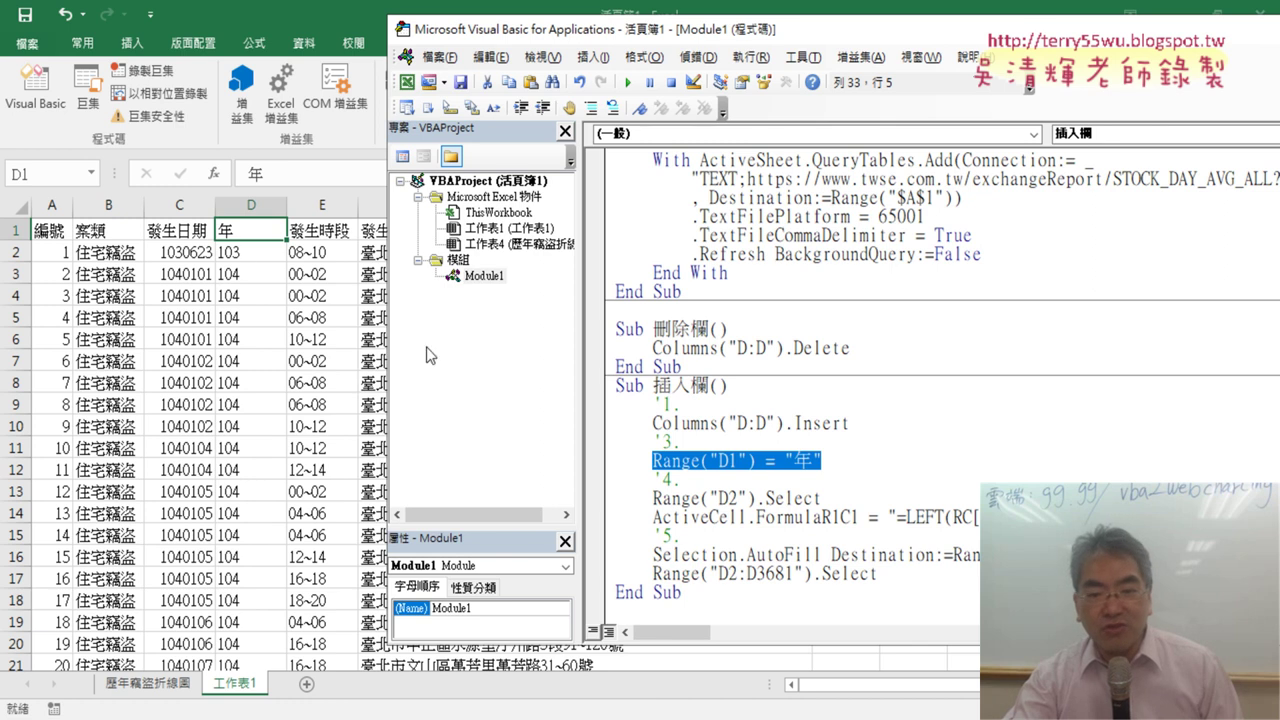
Shorten the D2 line to Range("D2") = "=LEFT(RC[-1],3)".
mouse_move(756, 498)
mouse_down()
mouse_move(821, 498)
mouse_move(755, 517)
mouse_up()
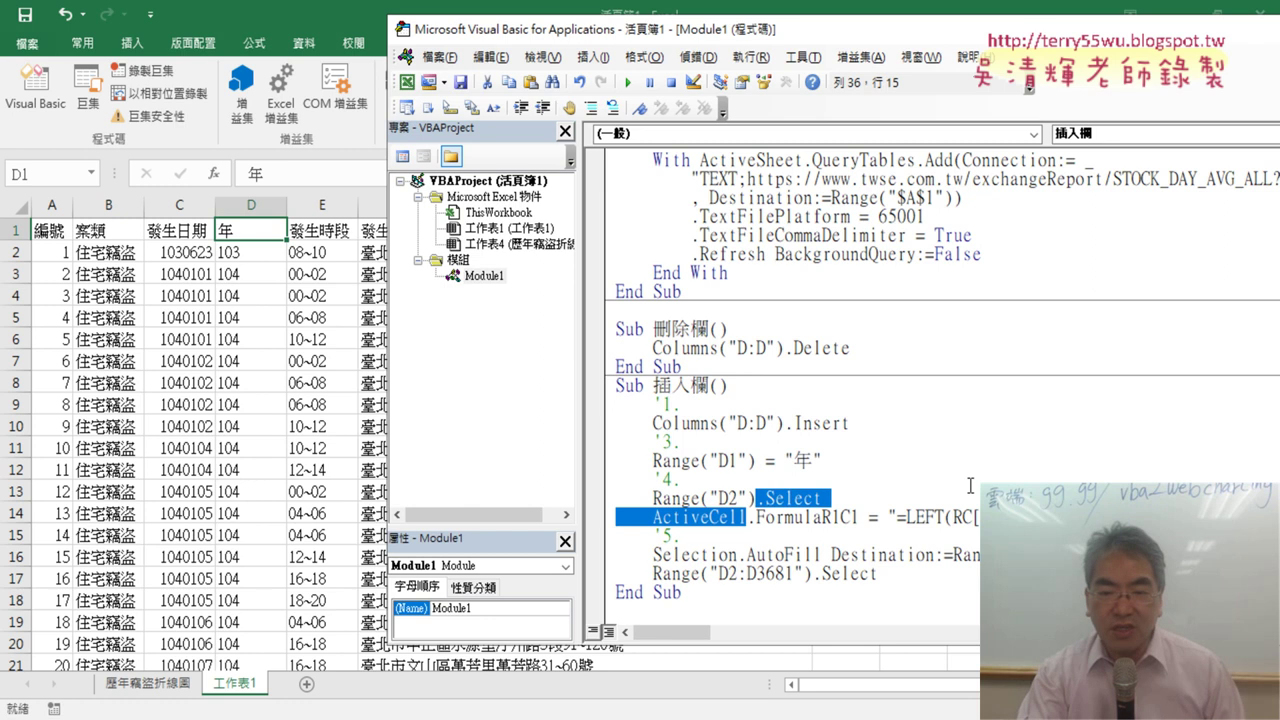
key(Delete)
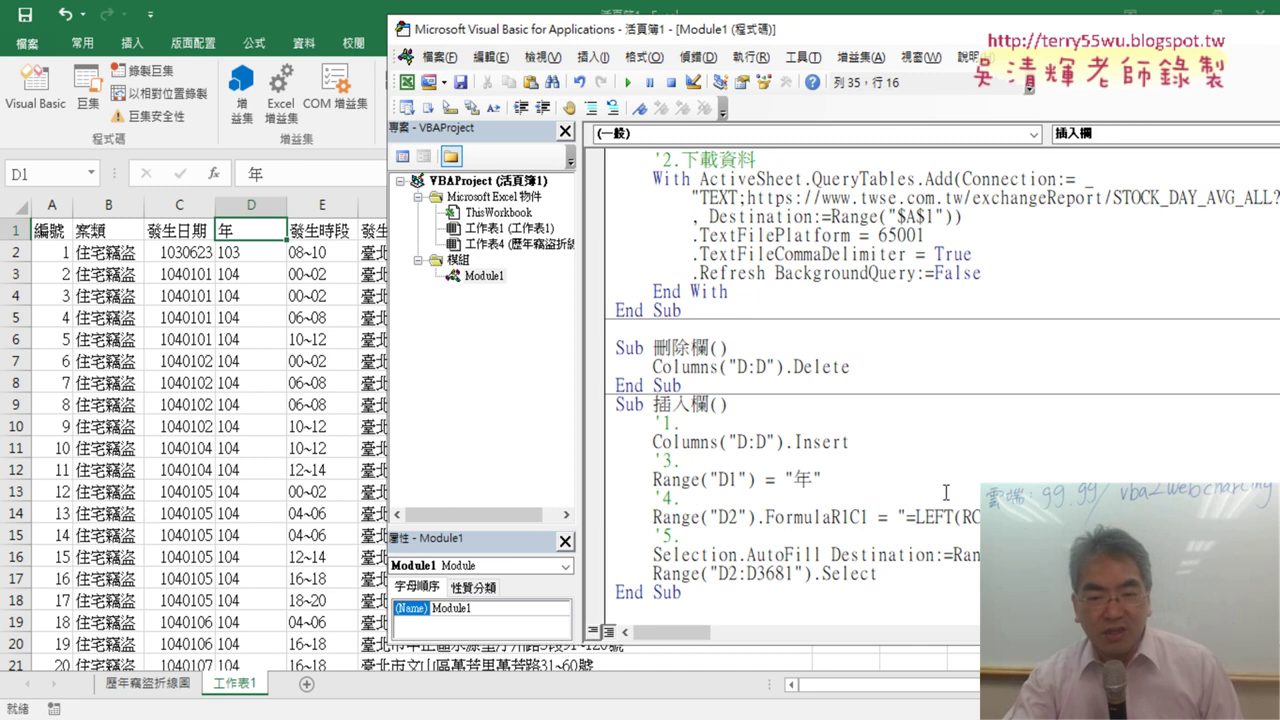
drag(866, 516, 764, 514)
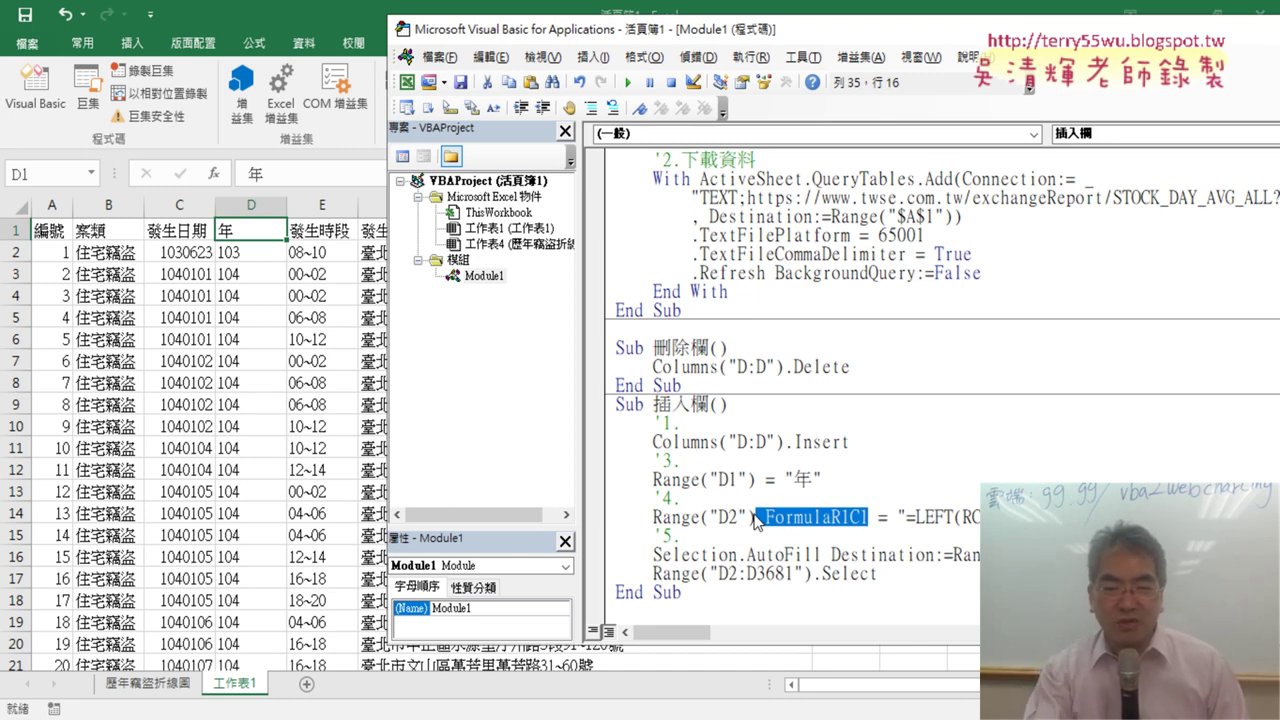
key(Delete)
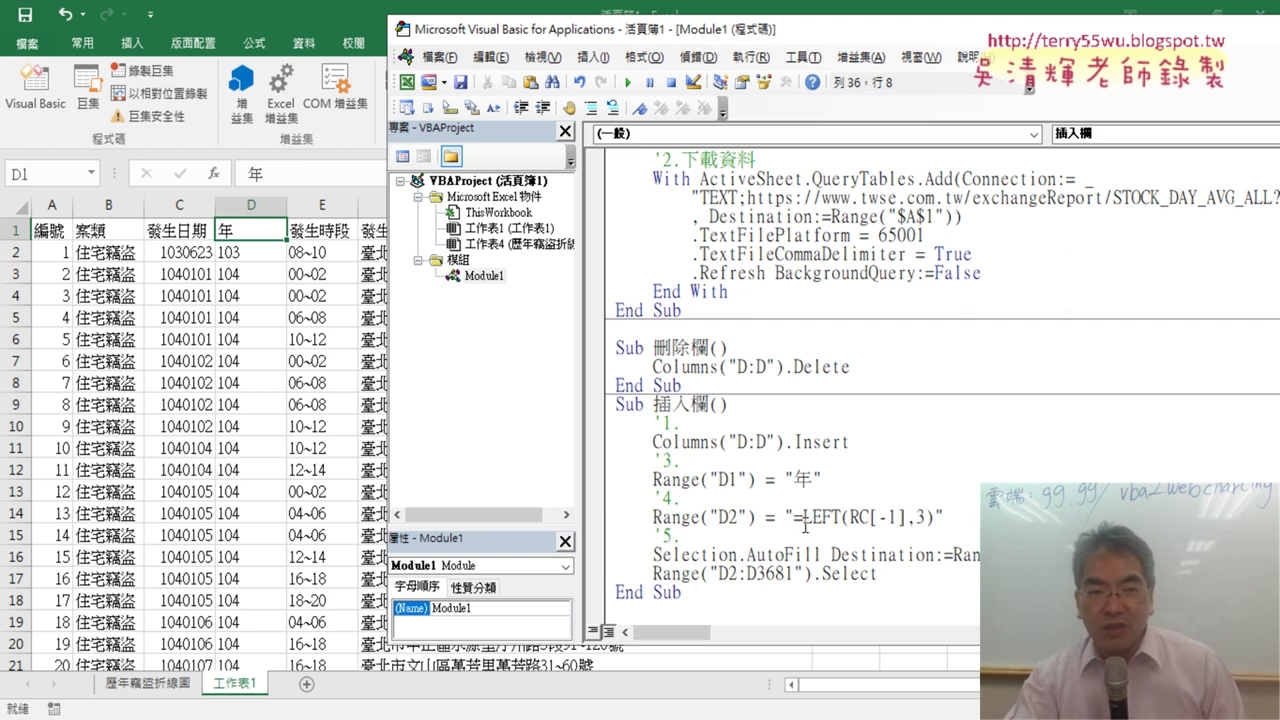
click(241, 251)
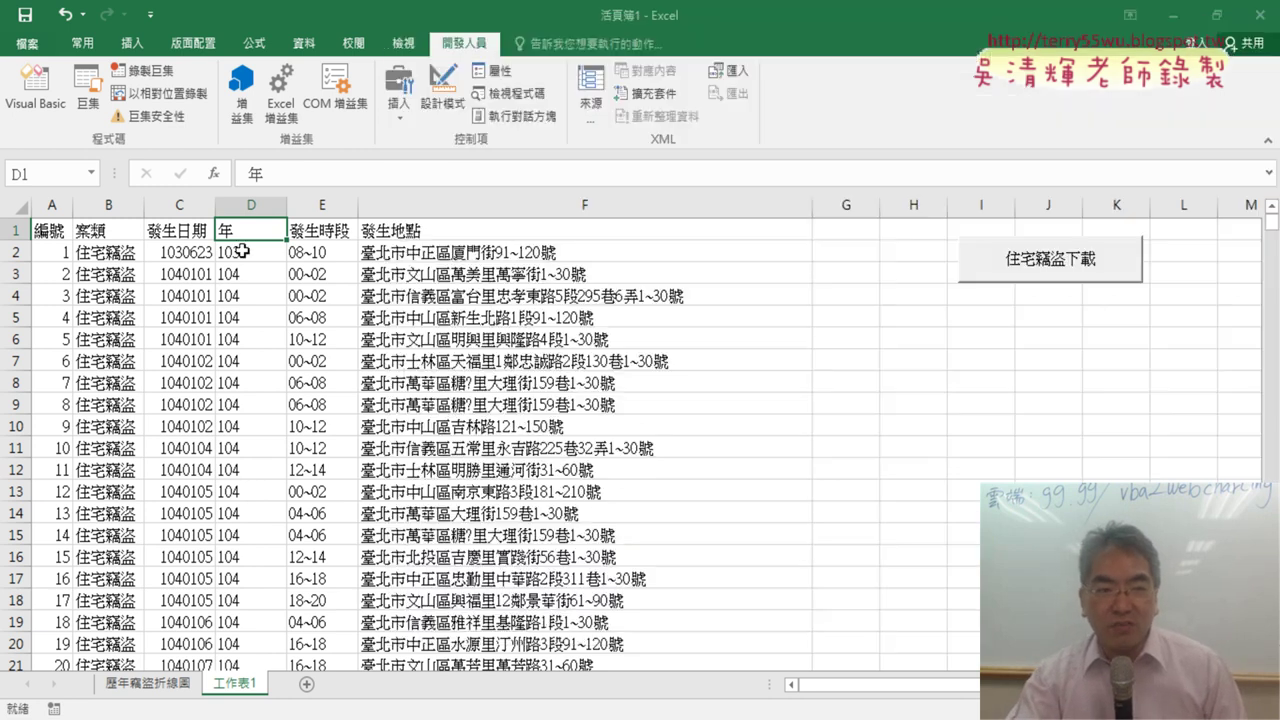
click(35, 85)
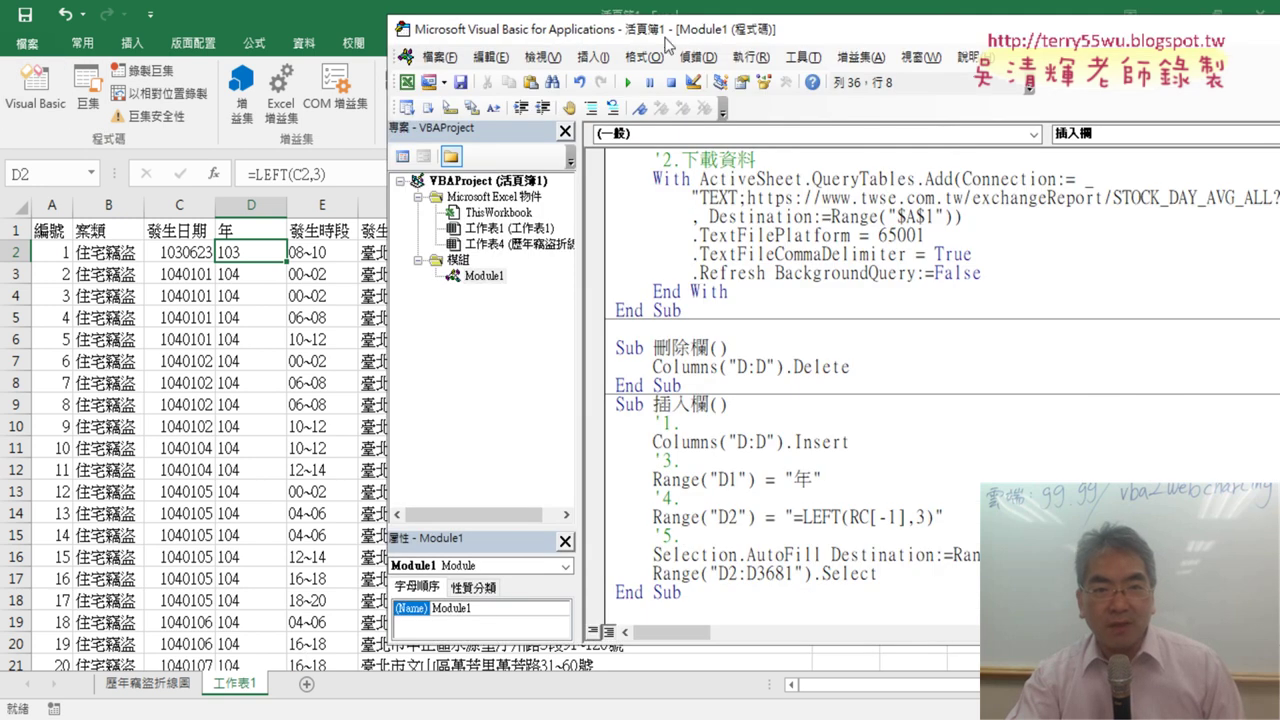
drag(665, 14, 665, 46)
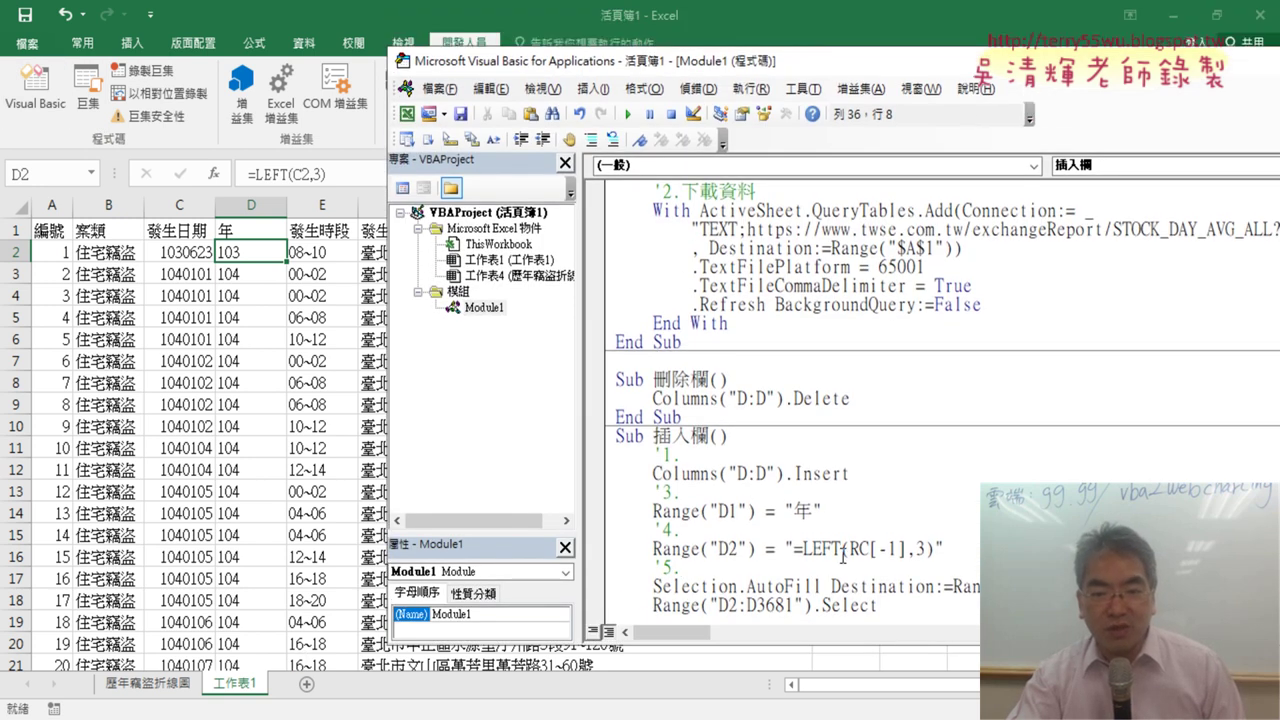
drag(850, 511, 898, 511)
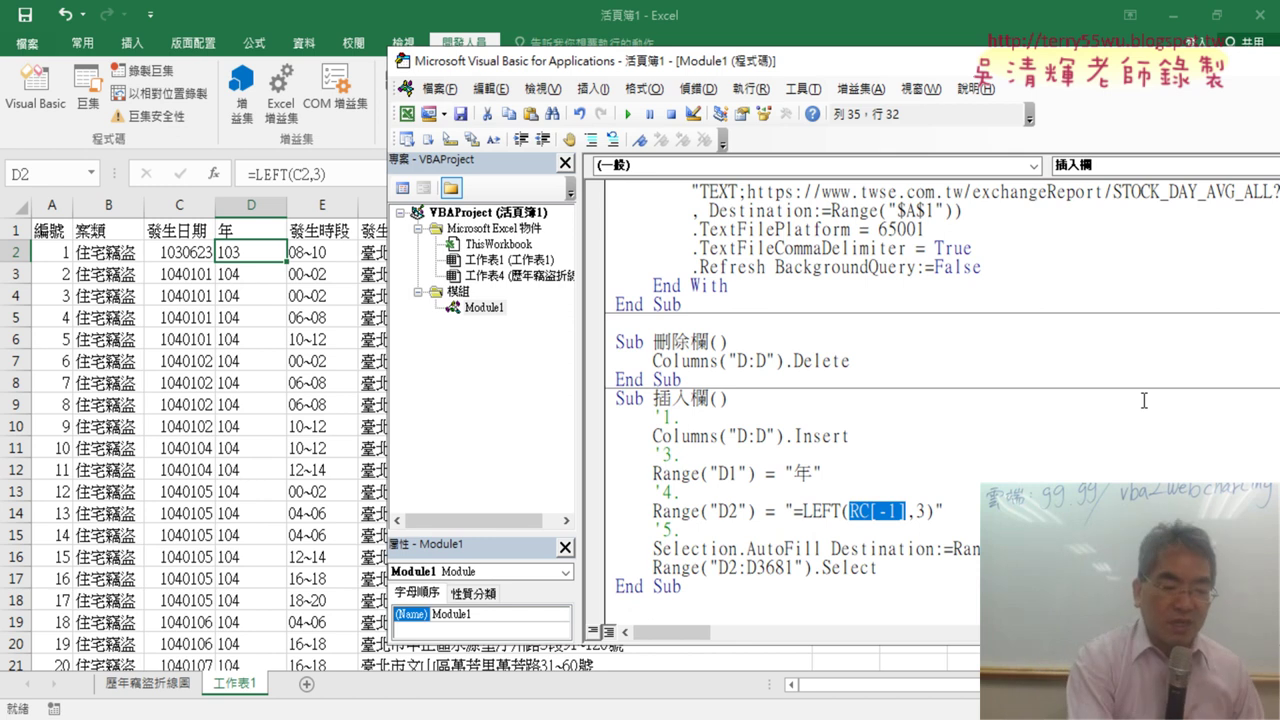
key(ctrl+2)
key(Escape)
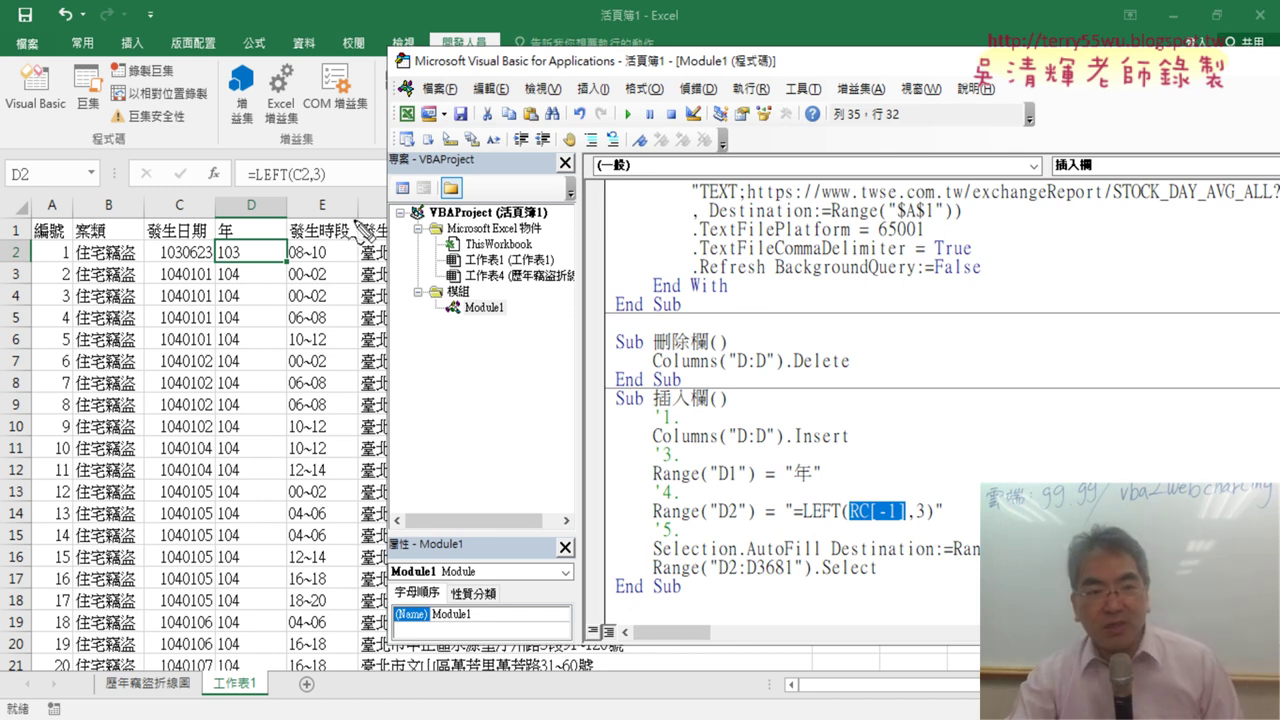
drag(290, 182, 325, 182)
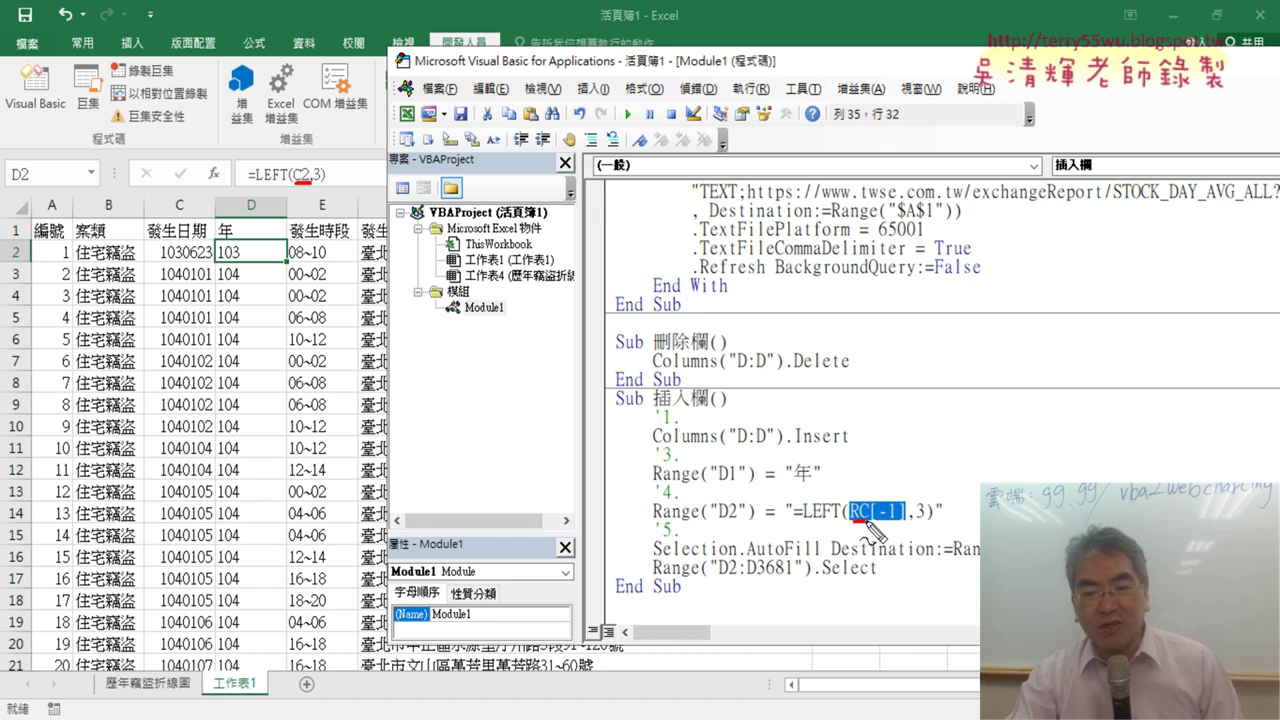
drag(849, 521, 896, 521)
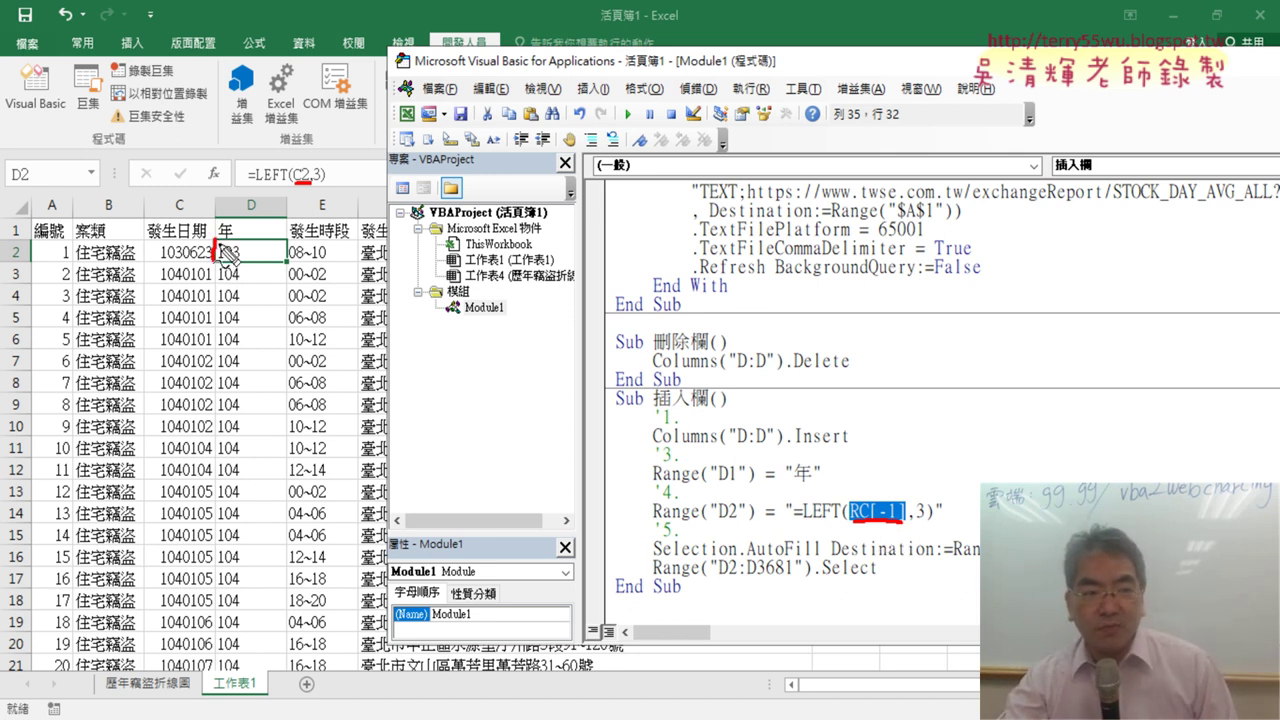
mouse_move(217, 241)
mouse_down()
mouse_move(280, 241)
mouse_move(252, 264)
mouse_up()
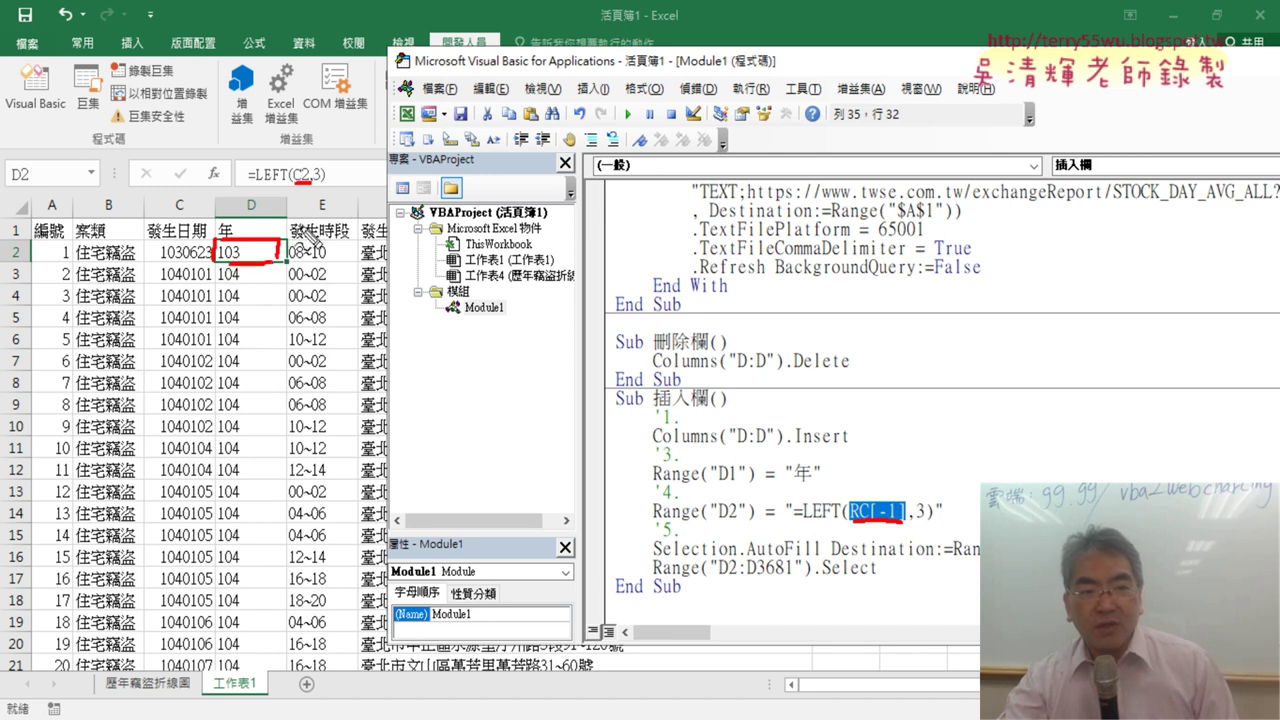
drag(297, 188, 311, 187)
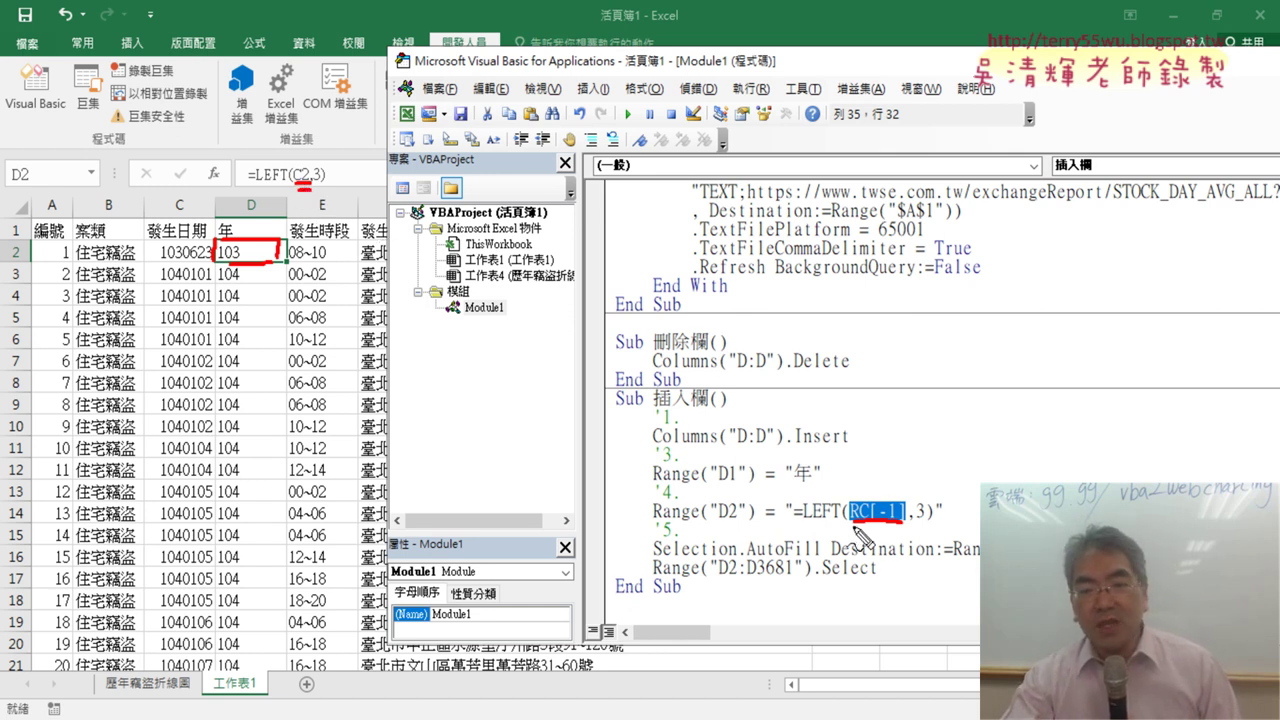
drag(854, 529, 868, 530)
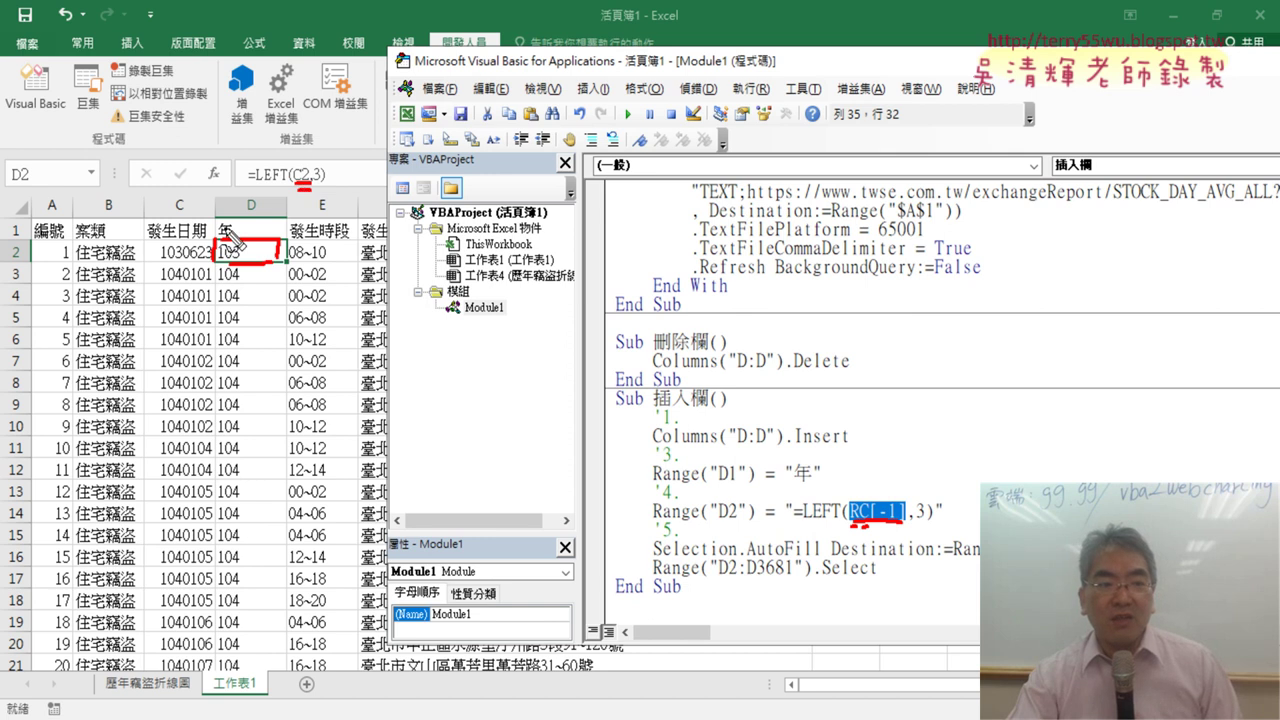
drag(172, 213, 190, 213)
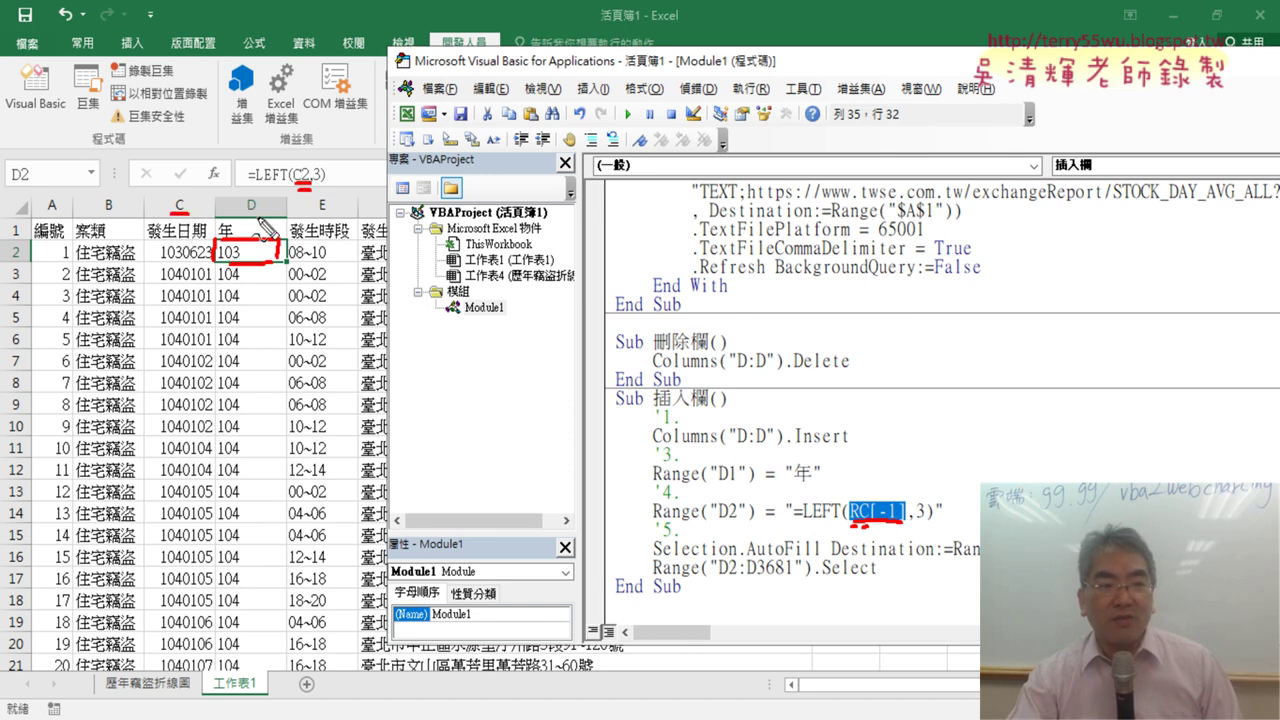
drag(858, 528, 897, 532)
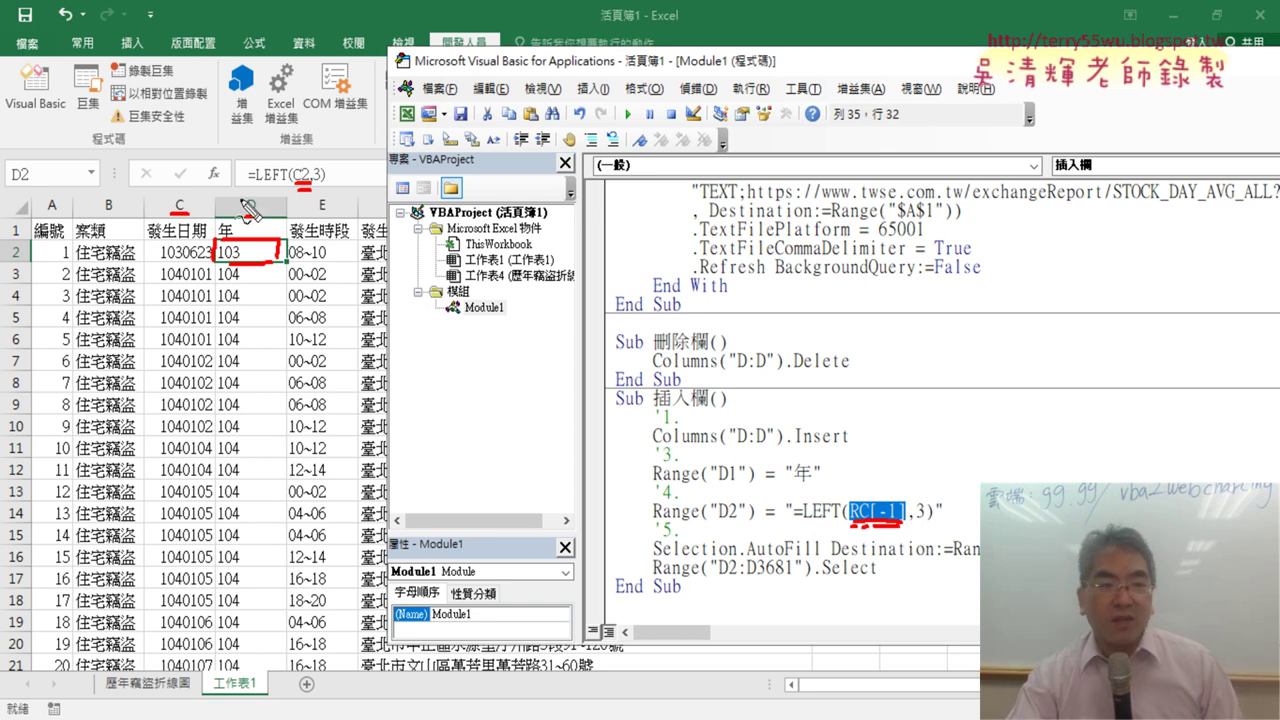
mouse_move(236, 190)
mouse_down()
mouse_move(182, 190)
mouse_move(198, 204)
mouse_up()
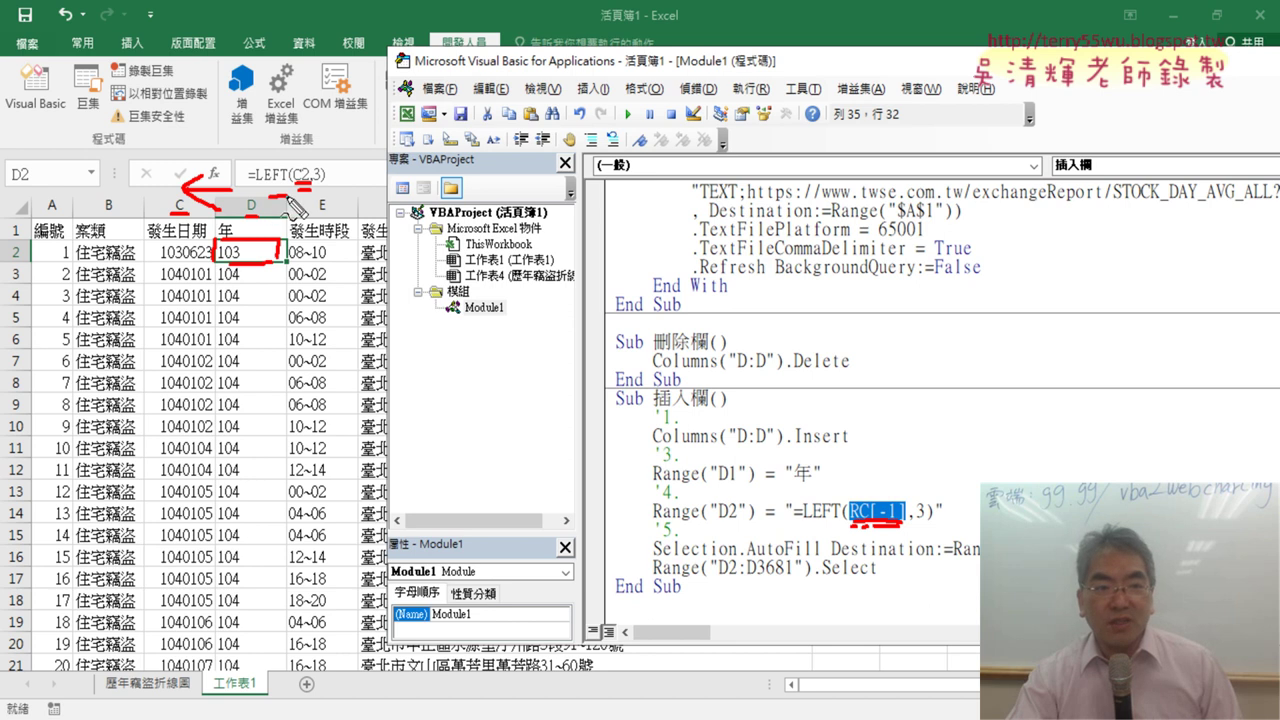
drag(300, 186, 298, 210)
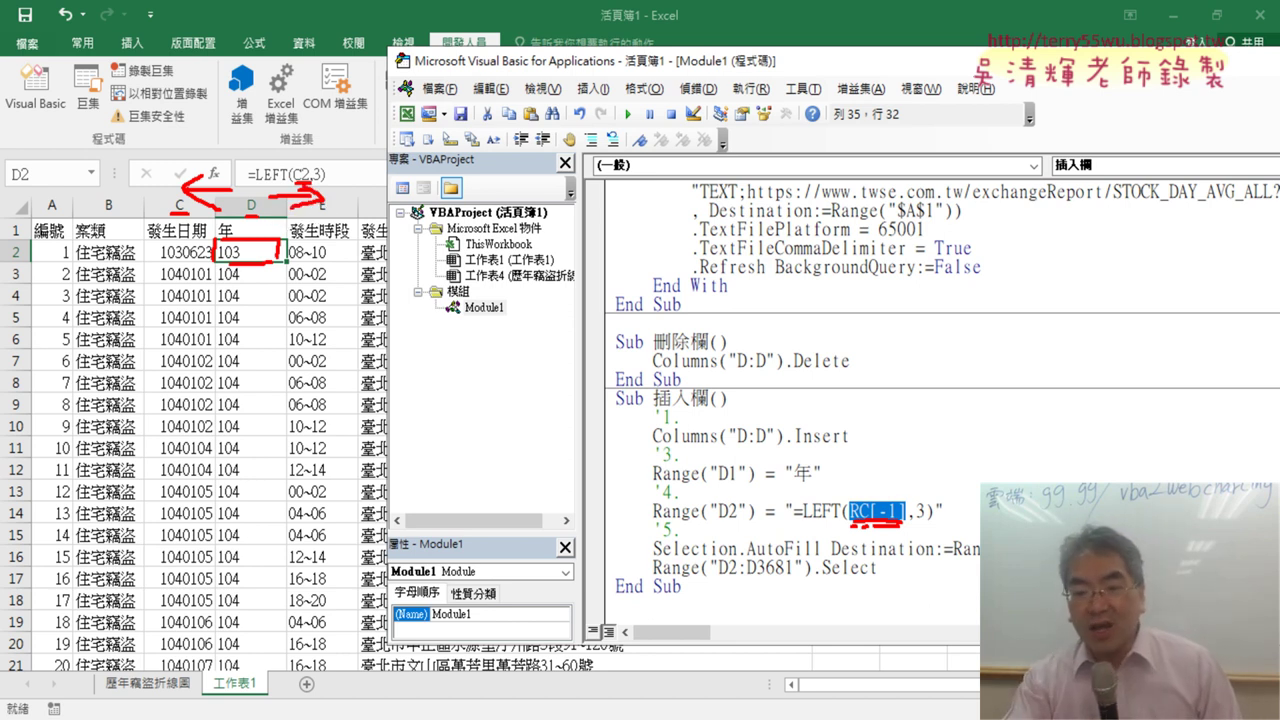
drag(903, 518, 852, 521)
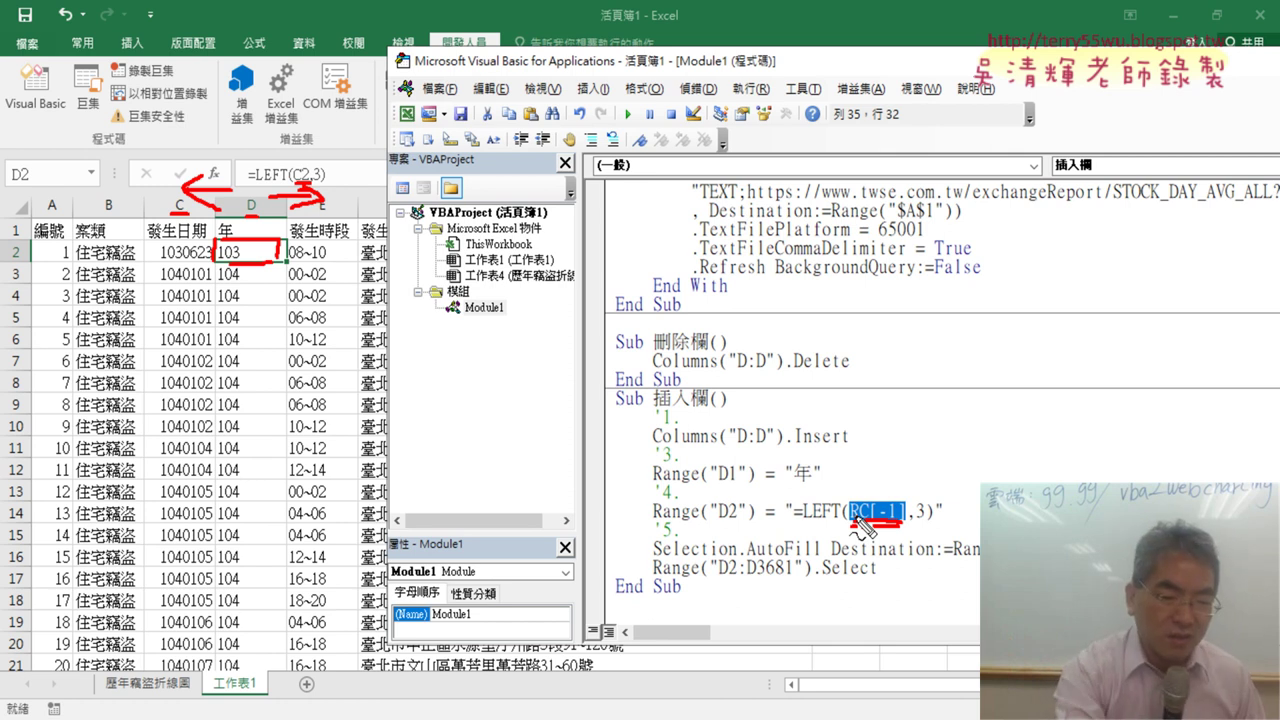
key(Escape)
click(857, 511)
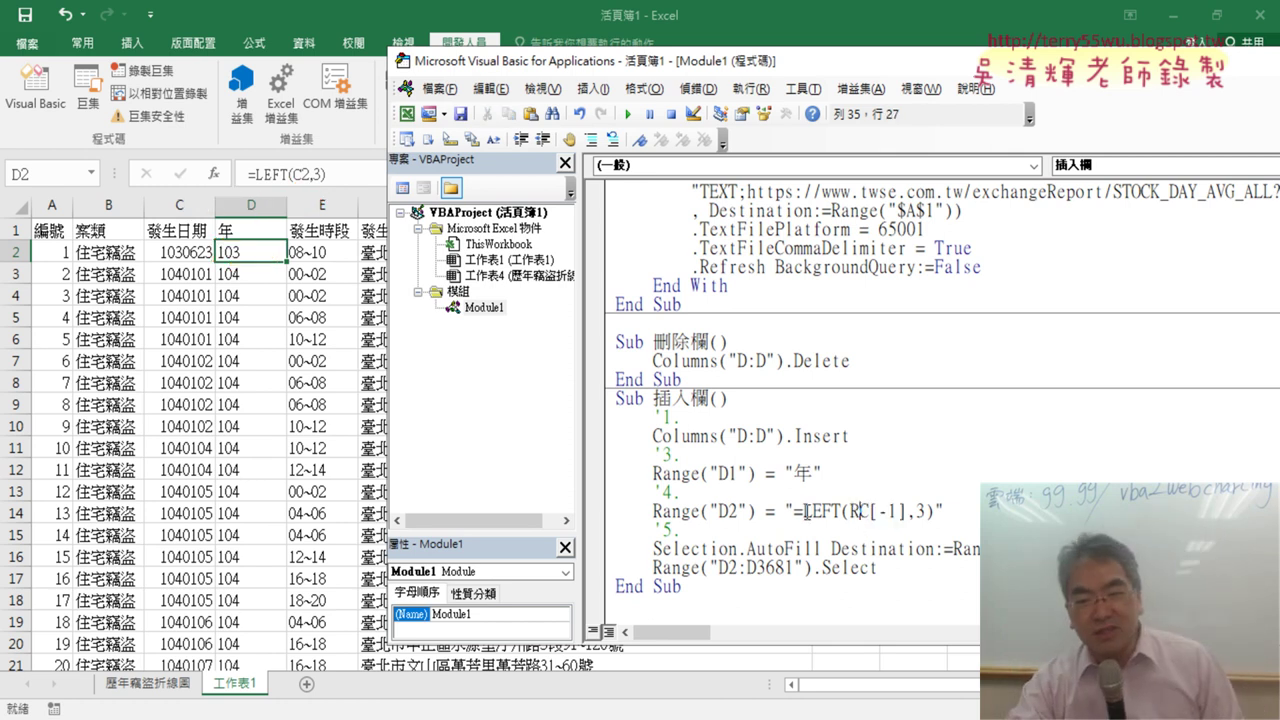
mouse_move(795, 511)
mouse_down()
mouse_move(889, 511)
mouse_move(852, 511)
mouse_up()
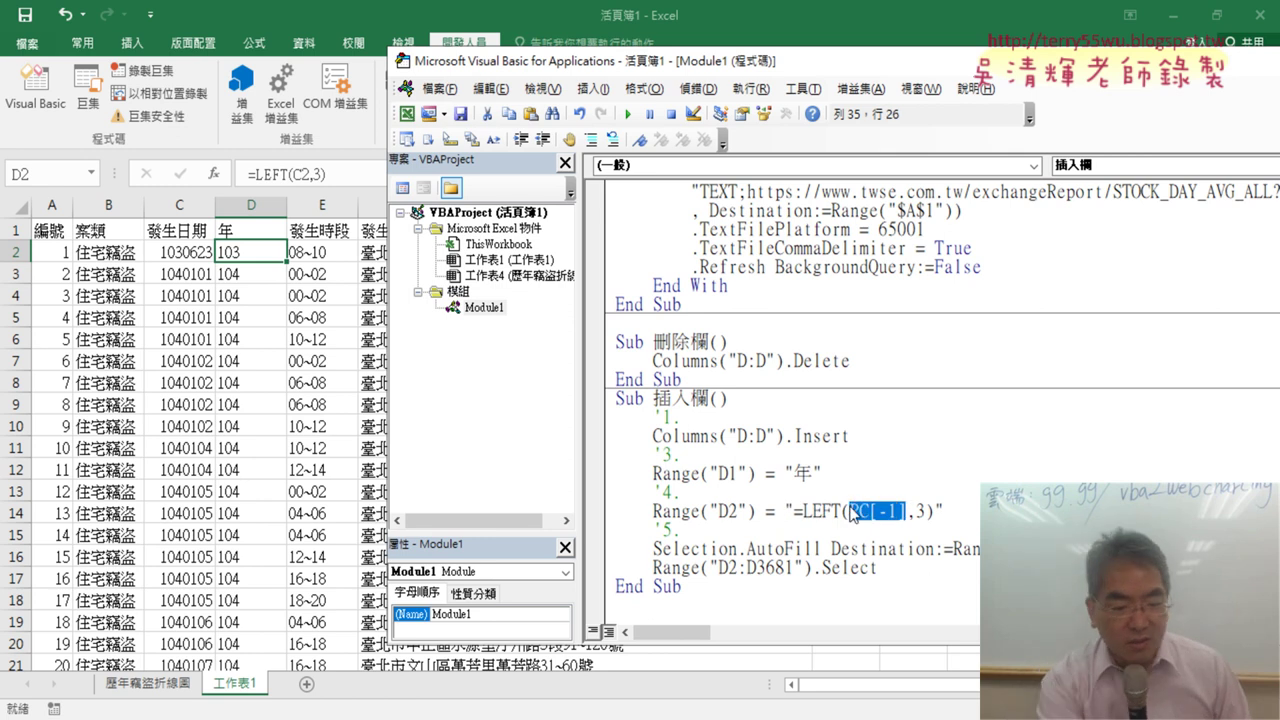
text(C2)
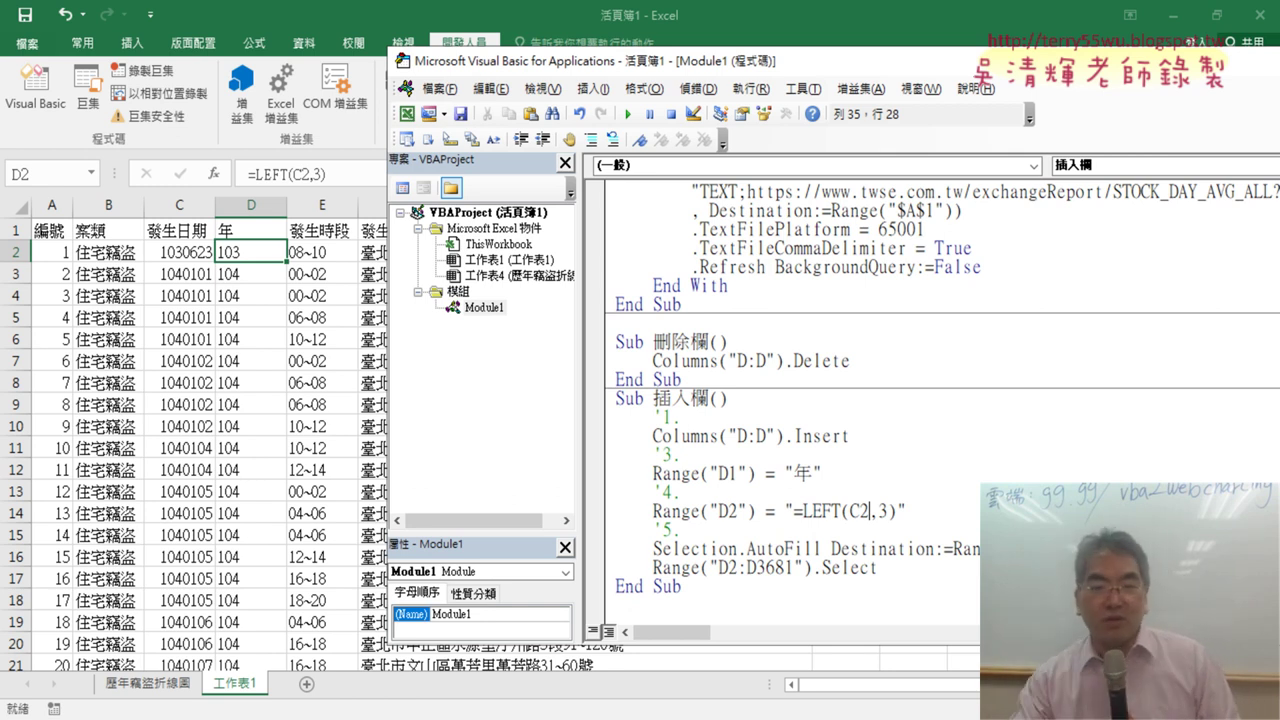
drag(786, 511, 906, 511)
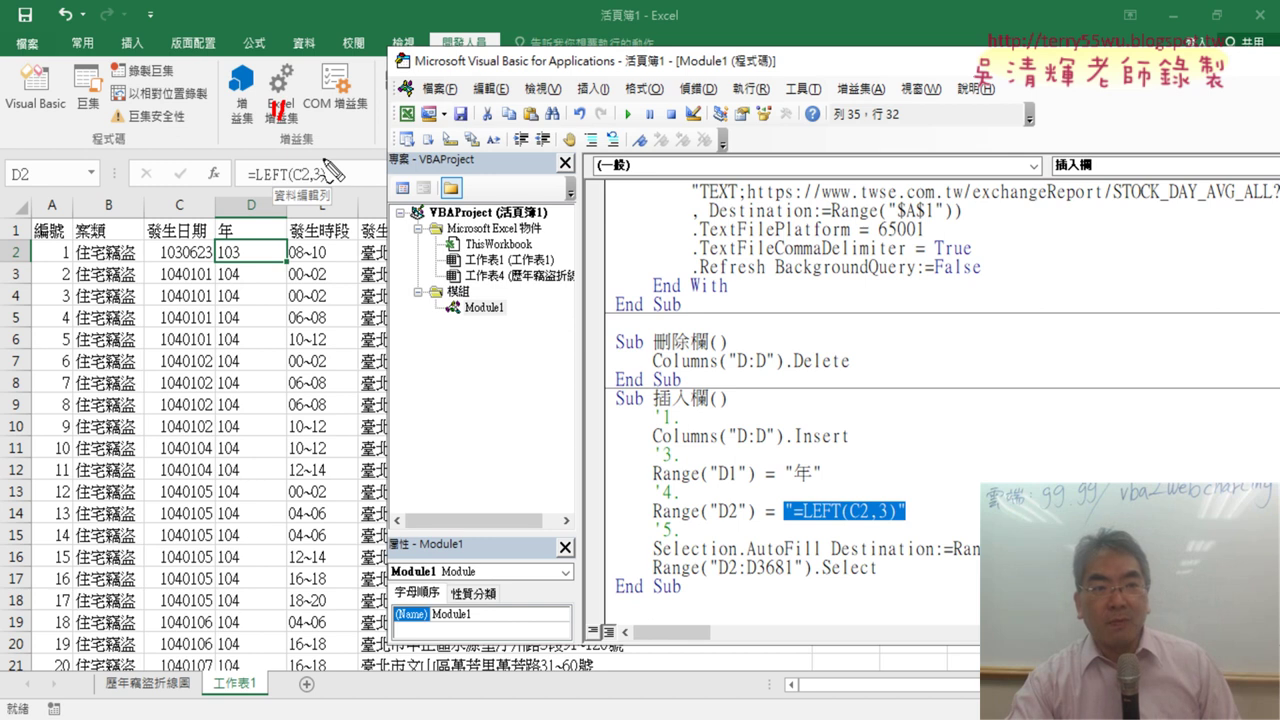
drag(260, 115, 300, 125)
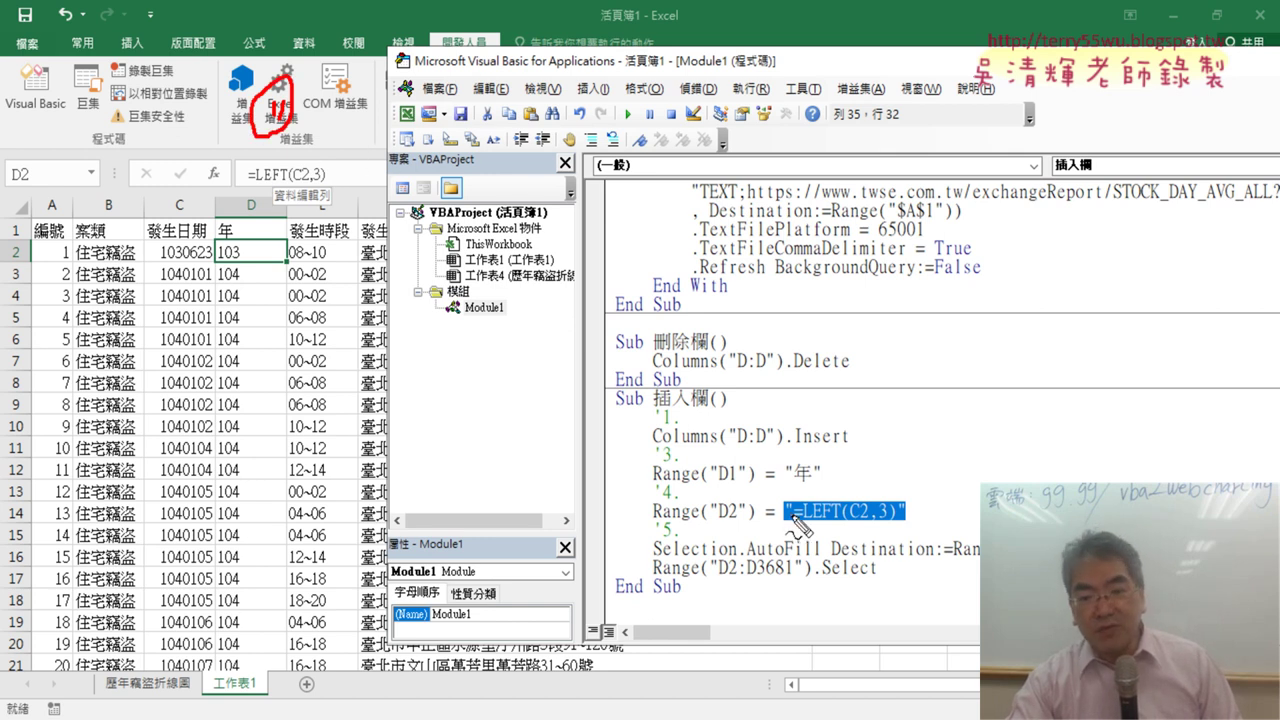
drag(792, 498, 793, 512)
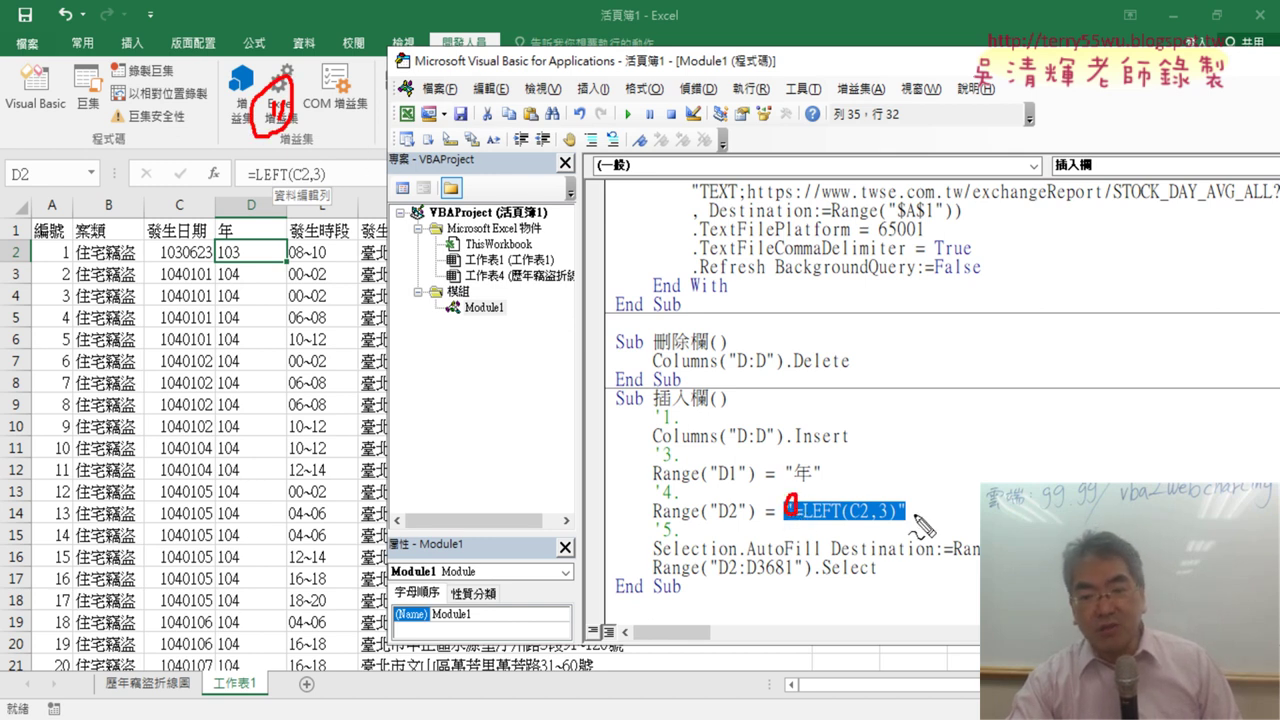
drag(898, 500, 904, 516)
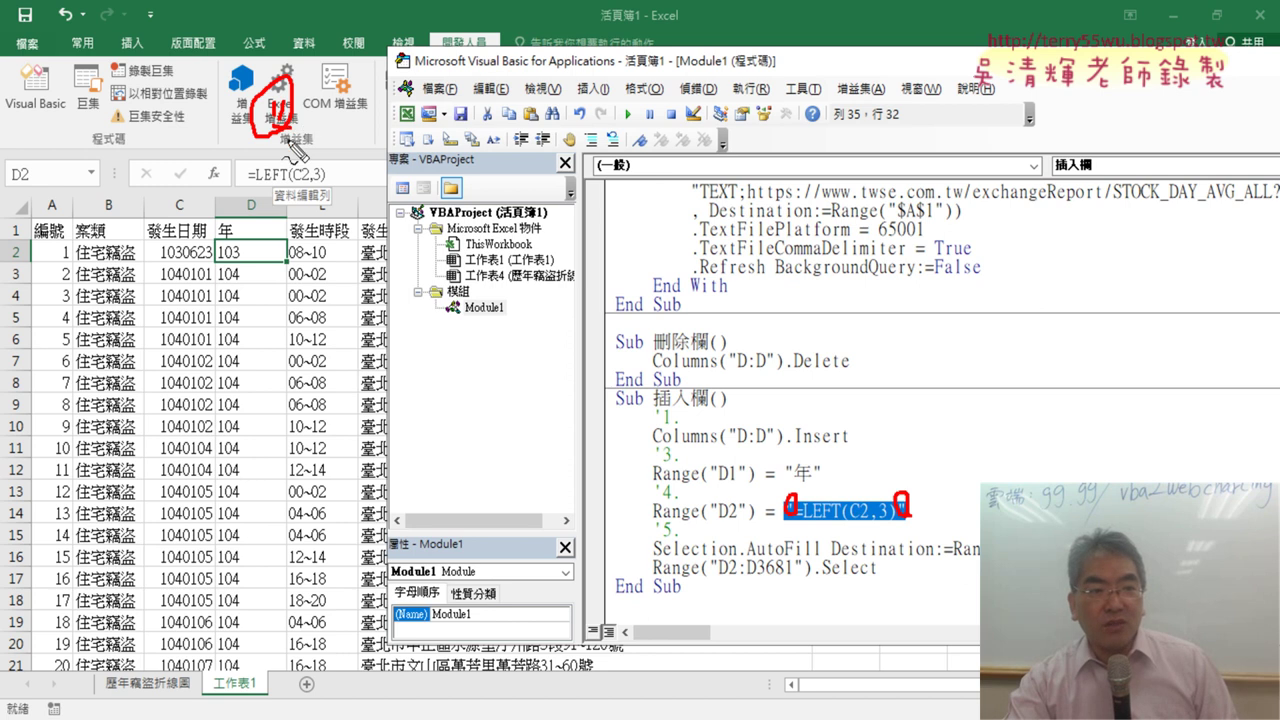
drag(304, 127, 394, 114)
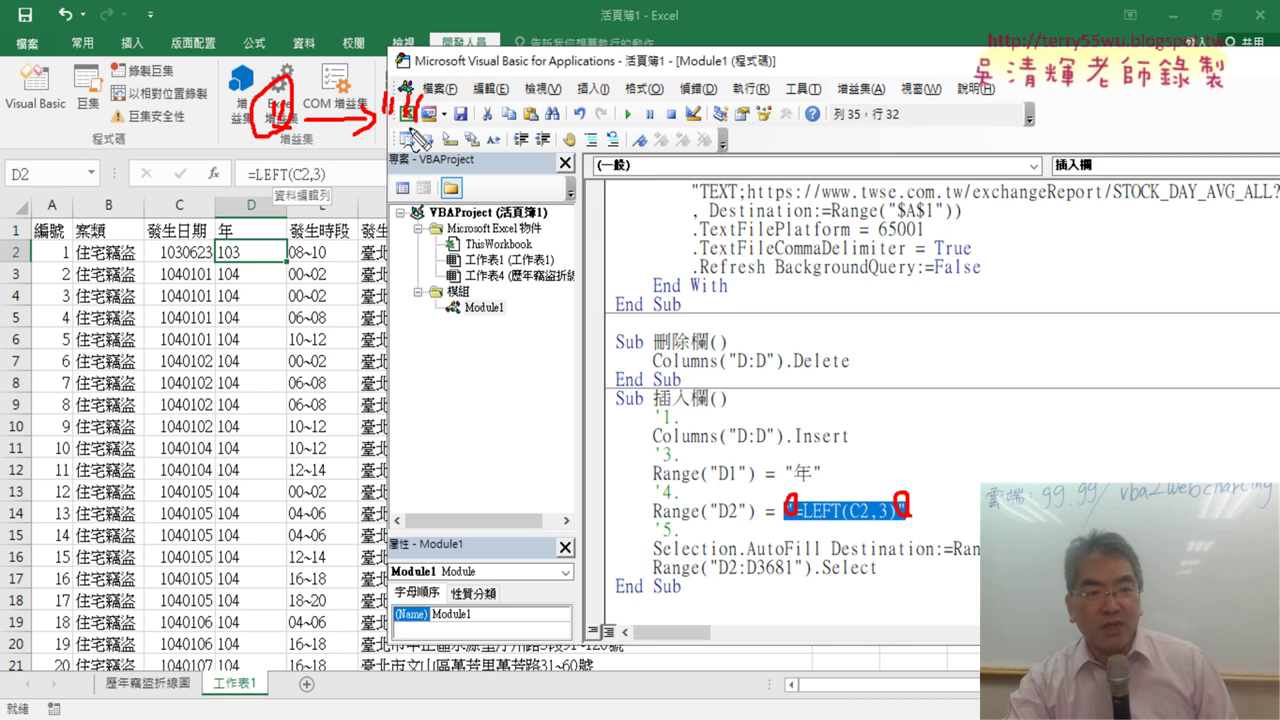
mouse_move(425, 140)
mouse_down()
mouse_move(450, 98)
mouse_move(418, 142)
mouse_up()
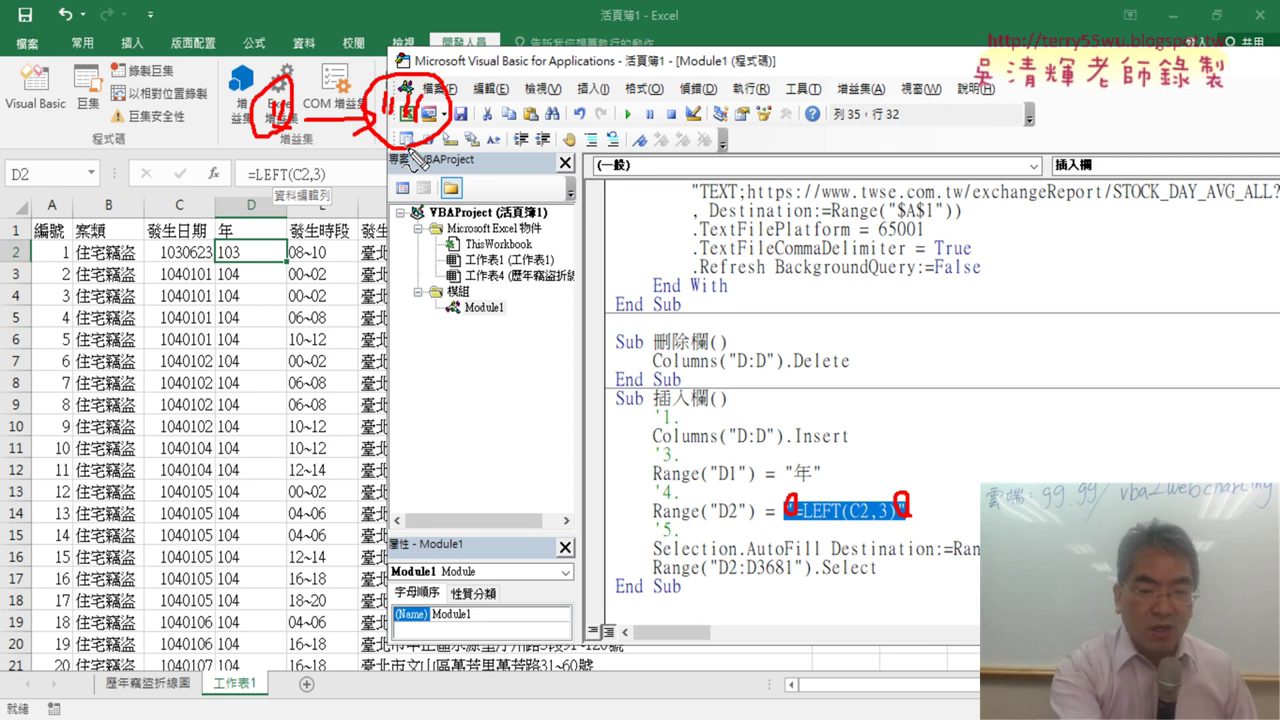
key(Escape)
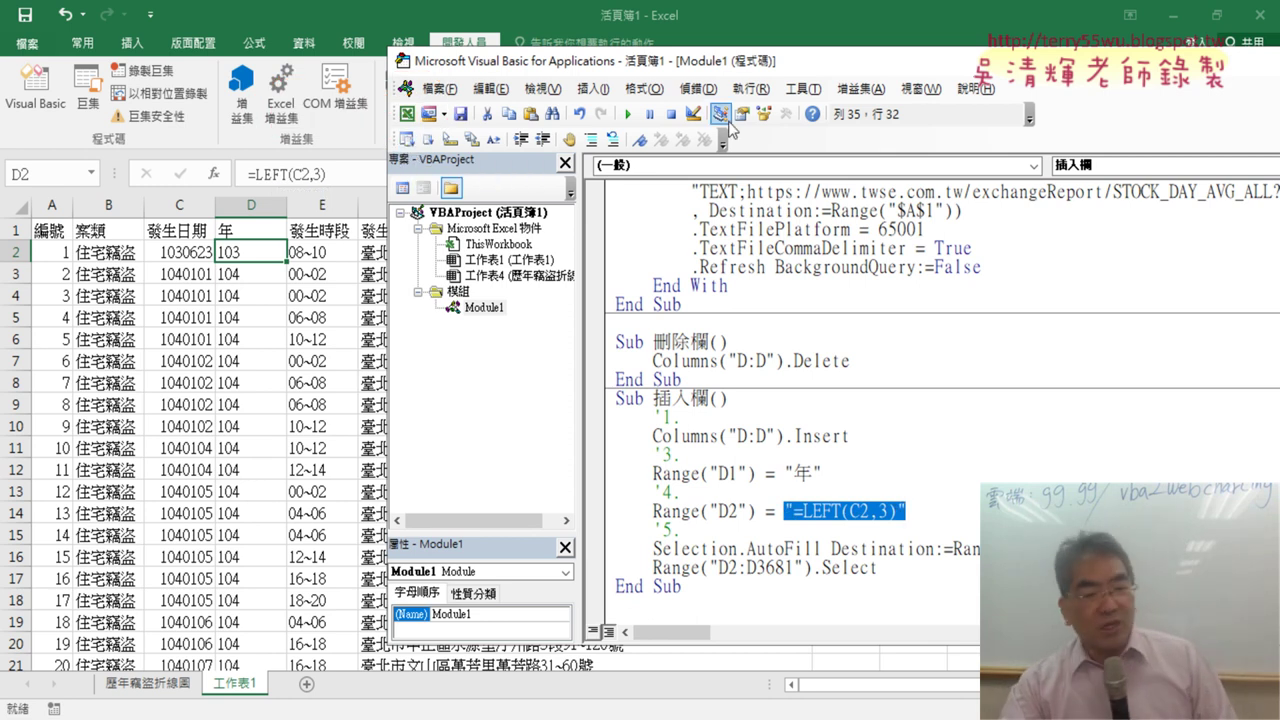
Replace Selection on the AutoFill line with Range("D2") copied from the formula line.
click(799, 511)
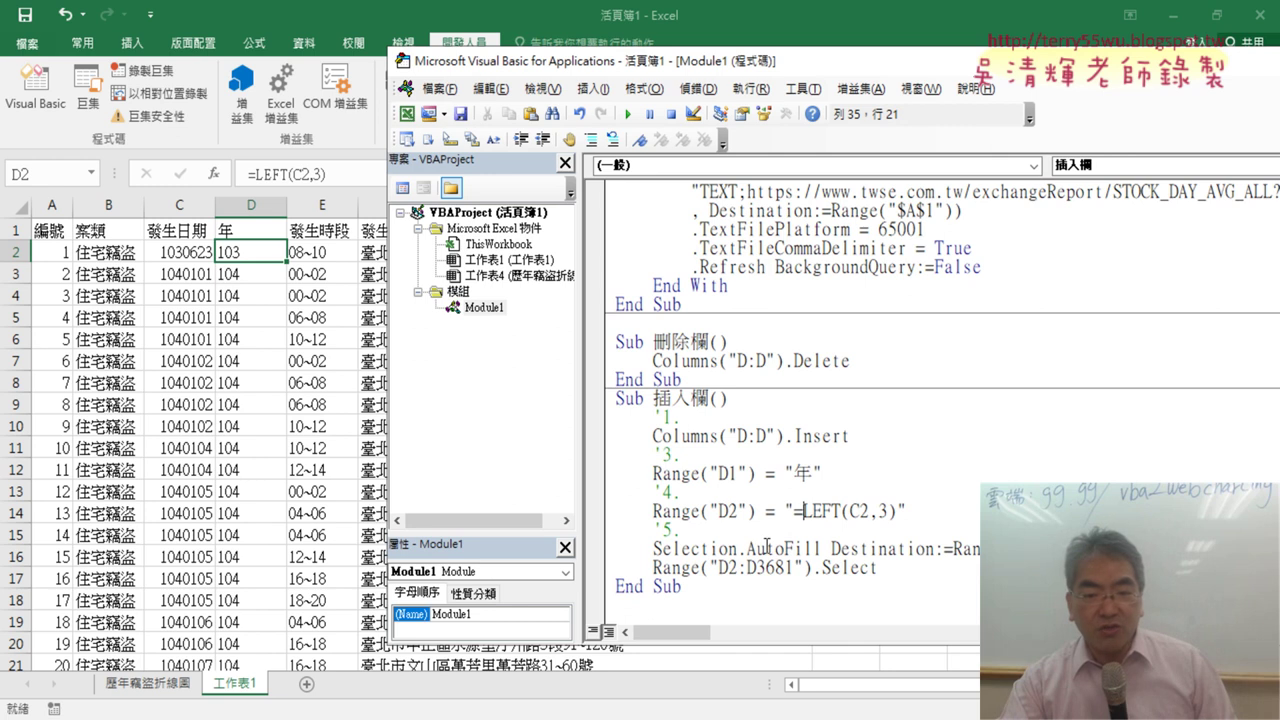
drag(739, 549, 661, 550)
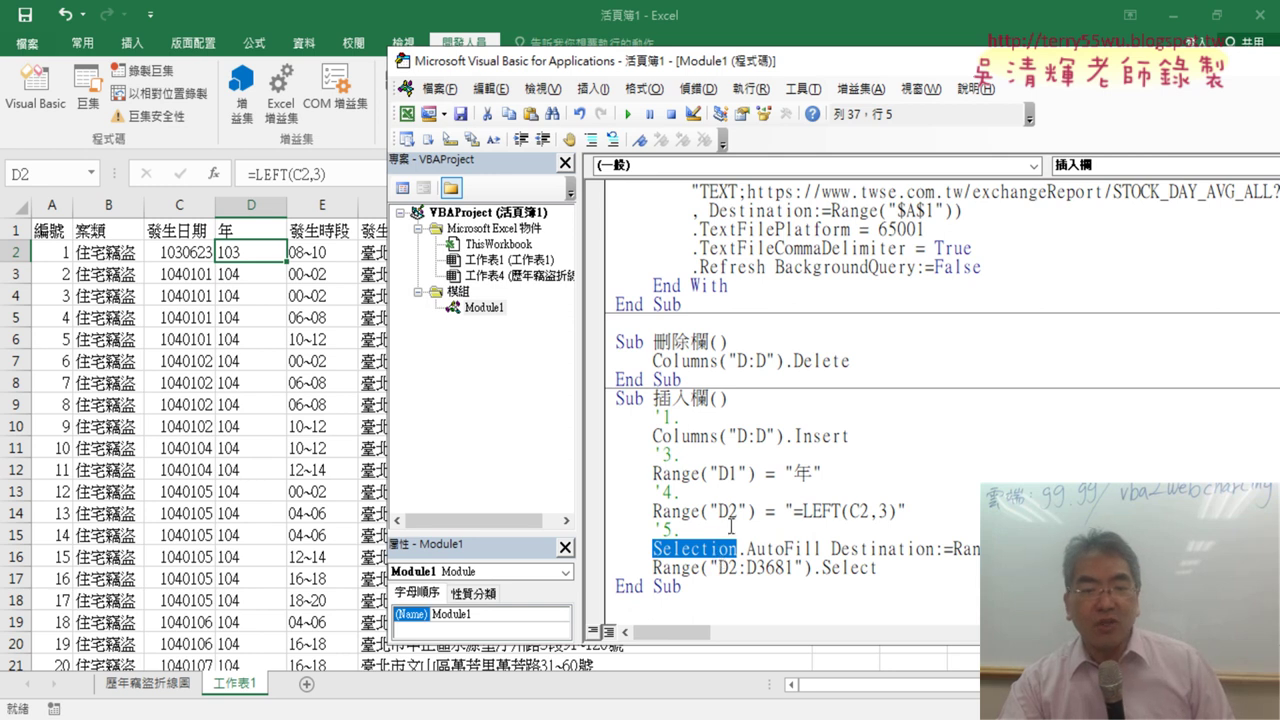
click(758, 511)
drag(758, 511, 652, 511)
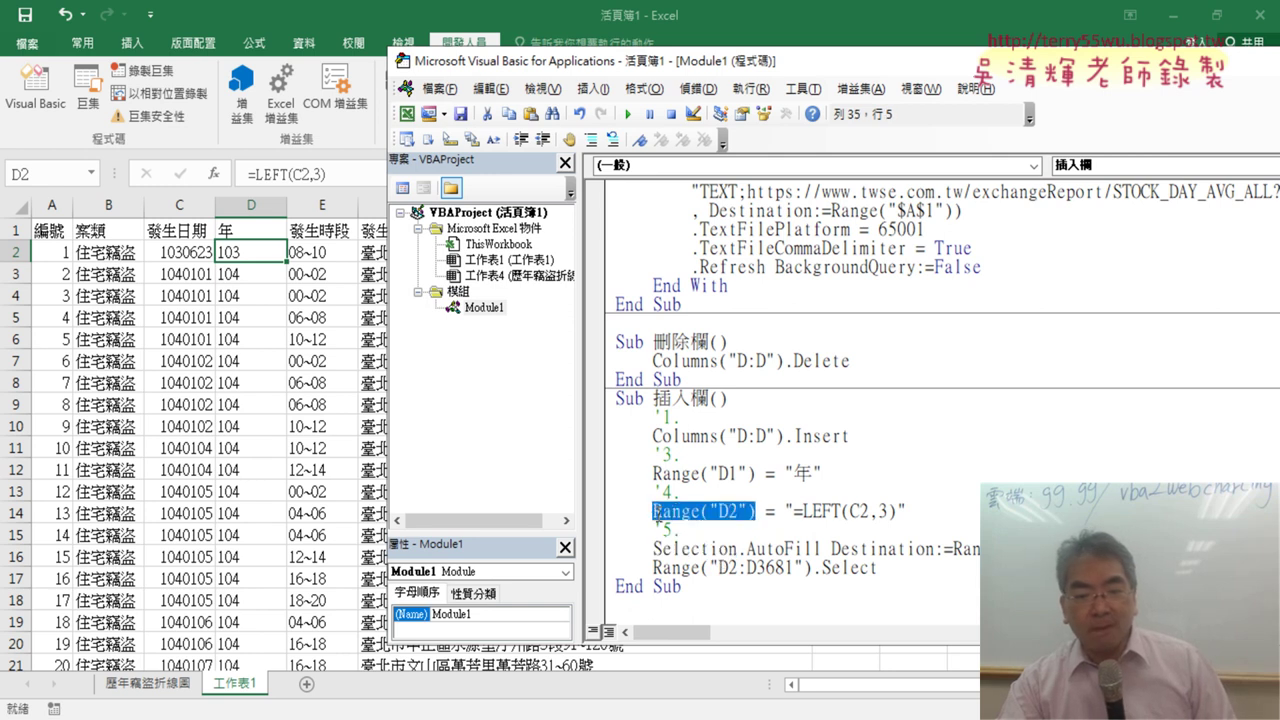
right_click(716, 516)
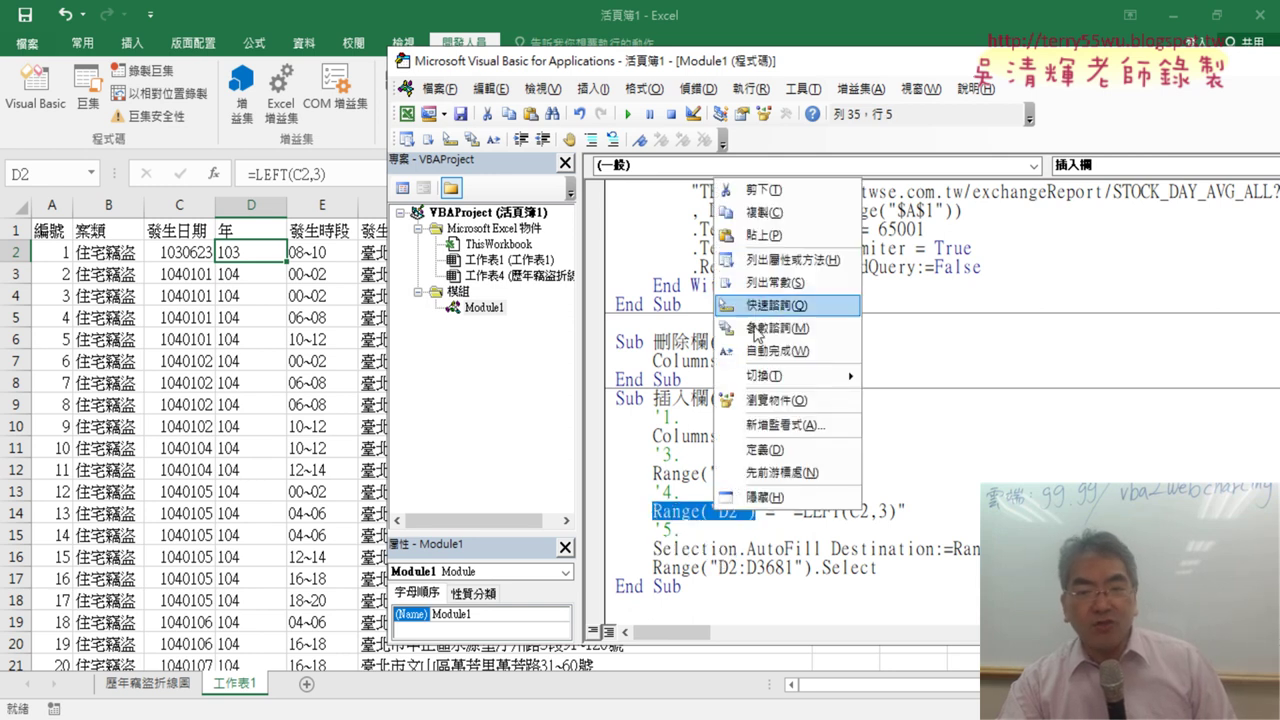
click(778, 213)
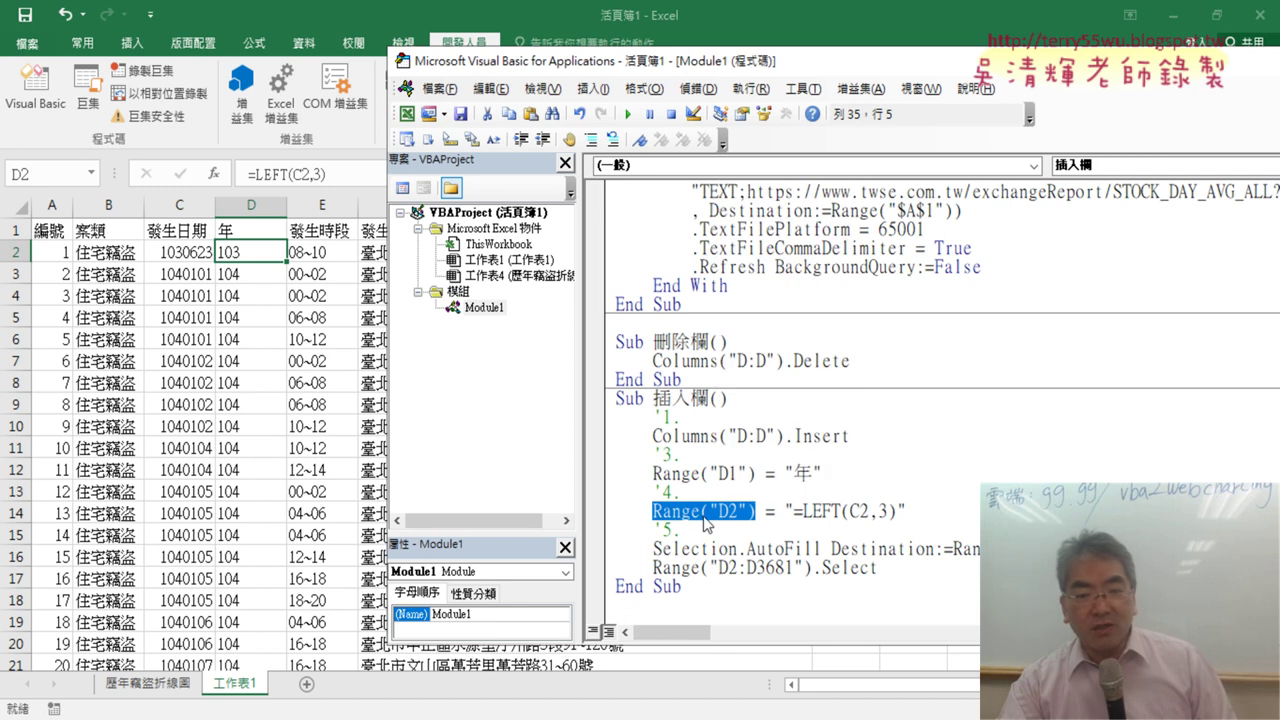
drag(737, 549, 658, 549)
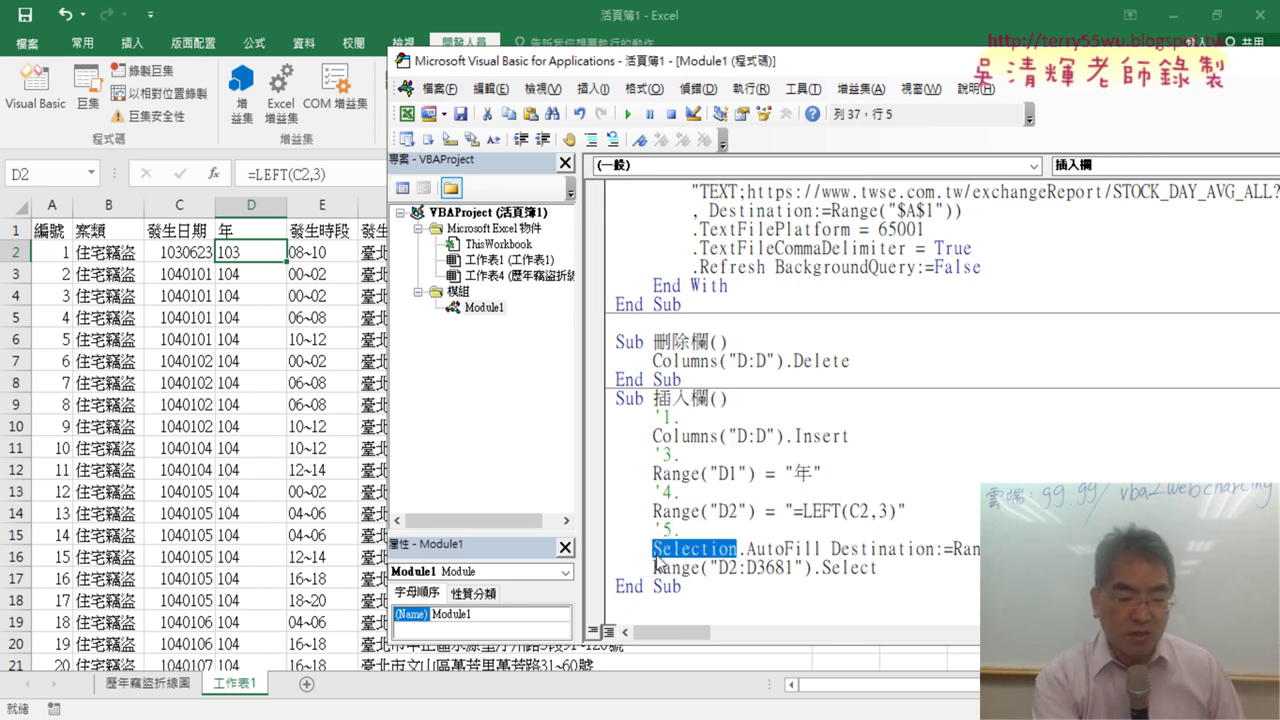
text(Range("D2"))
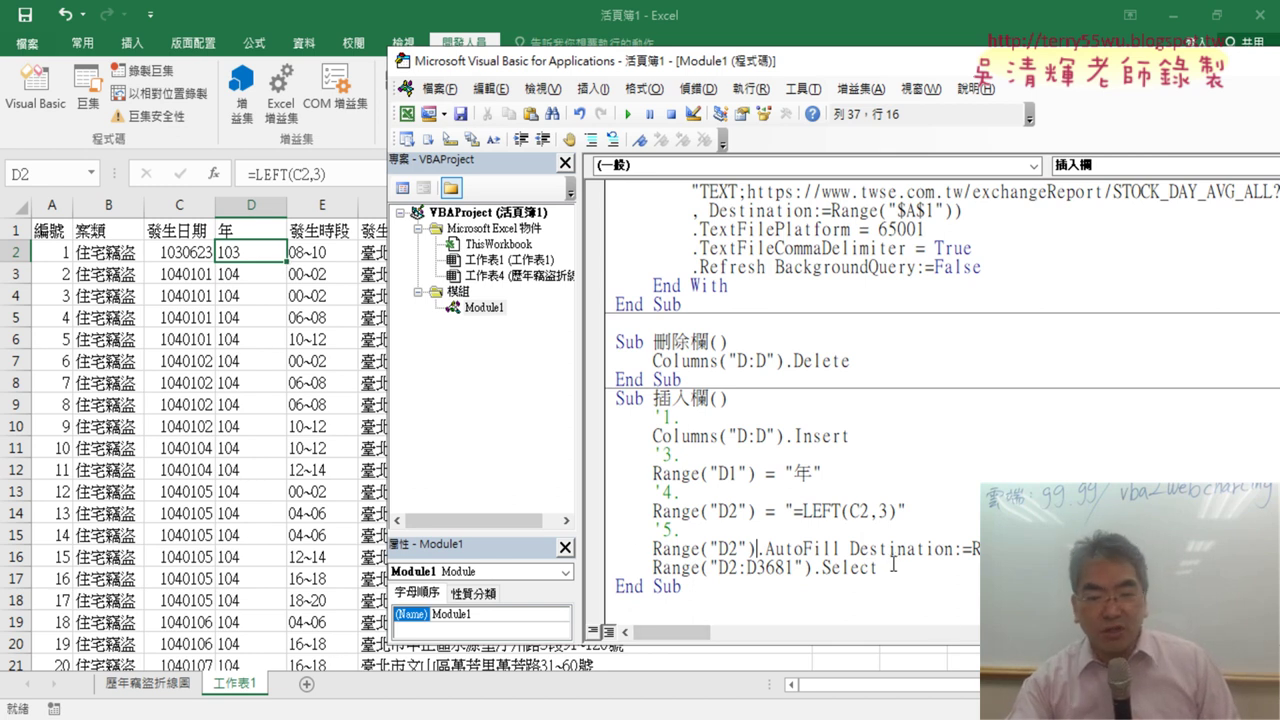
drag(893, 570, 660, 567)
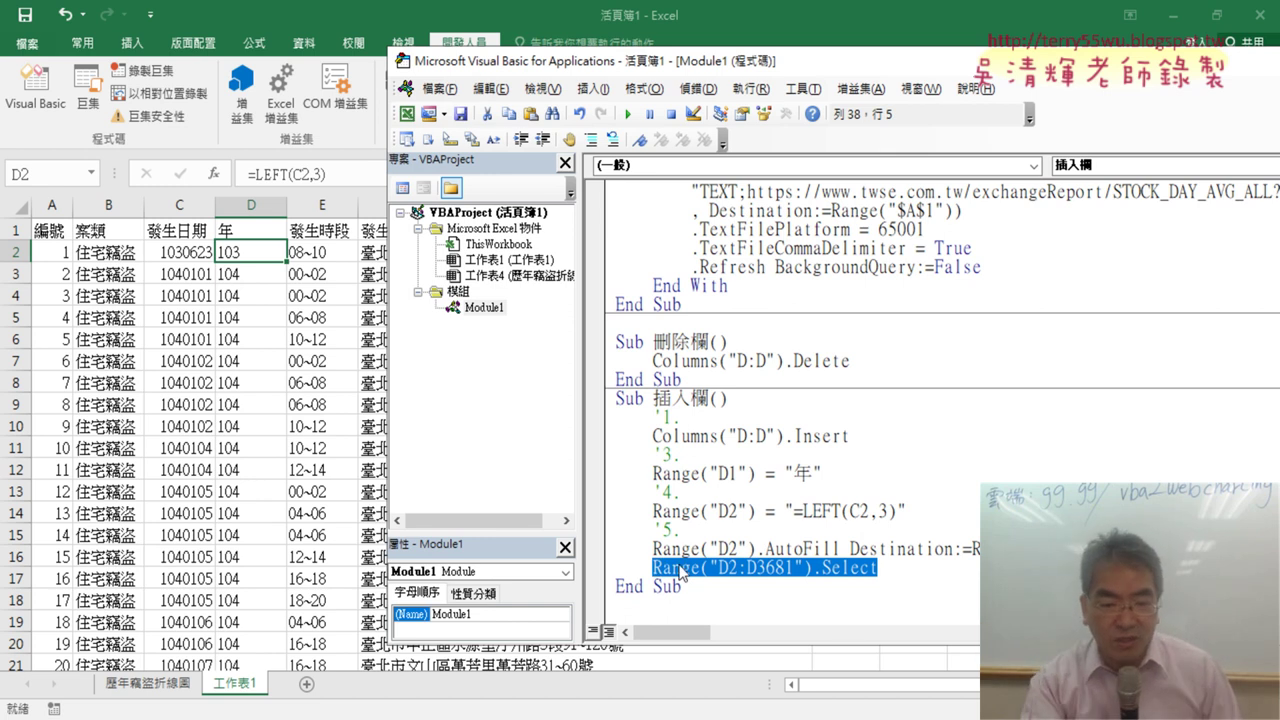
Delete the trailing Range("D2:D3681").Select line and its leftover empty line.
key(Delete)
key(BackSpace)
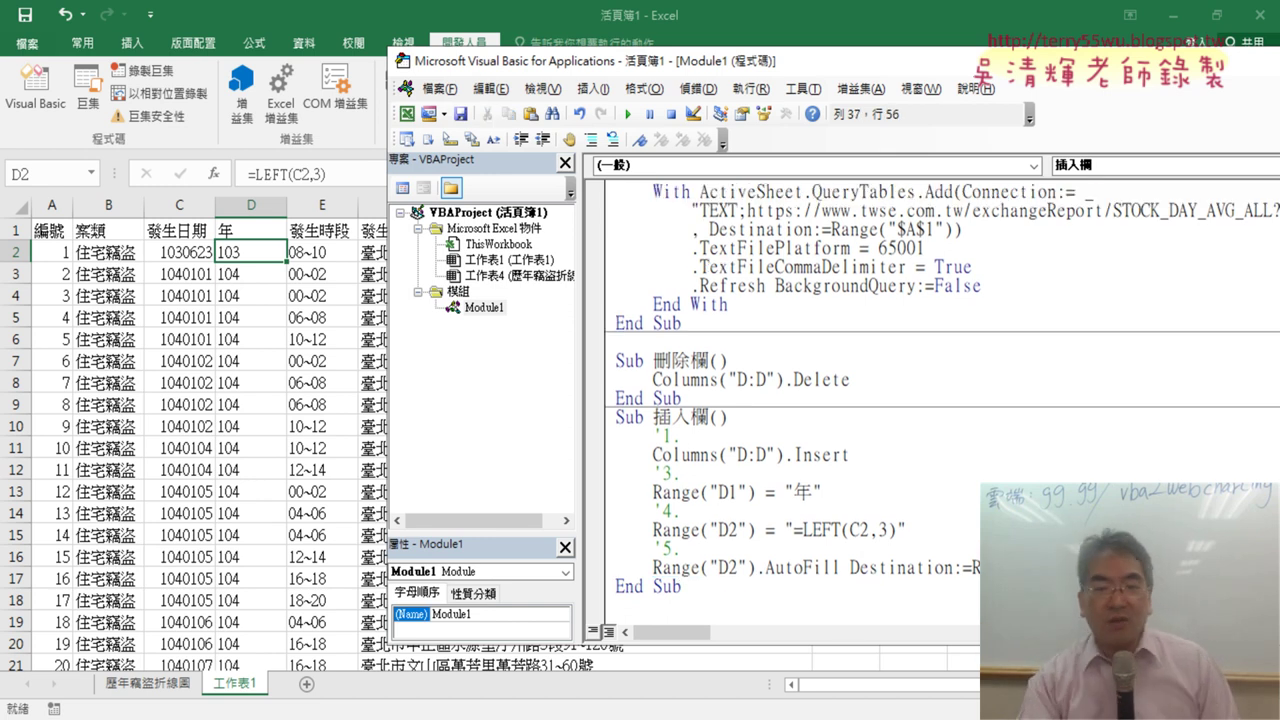
click(707, 441)
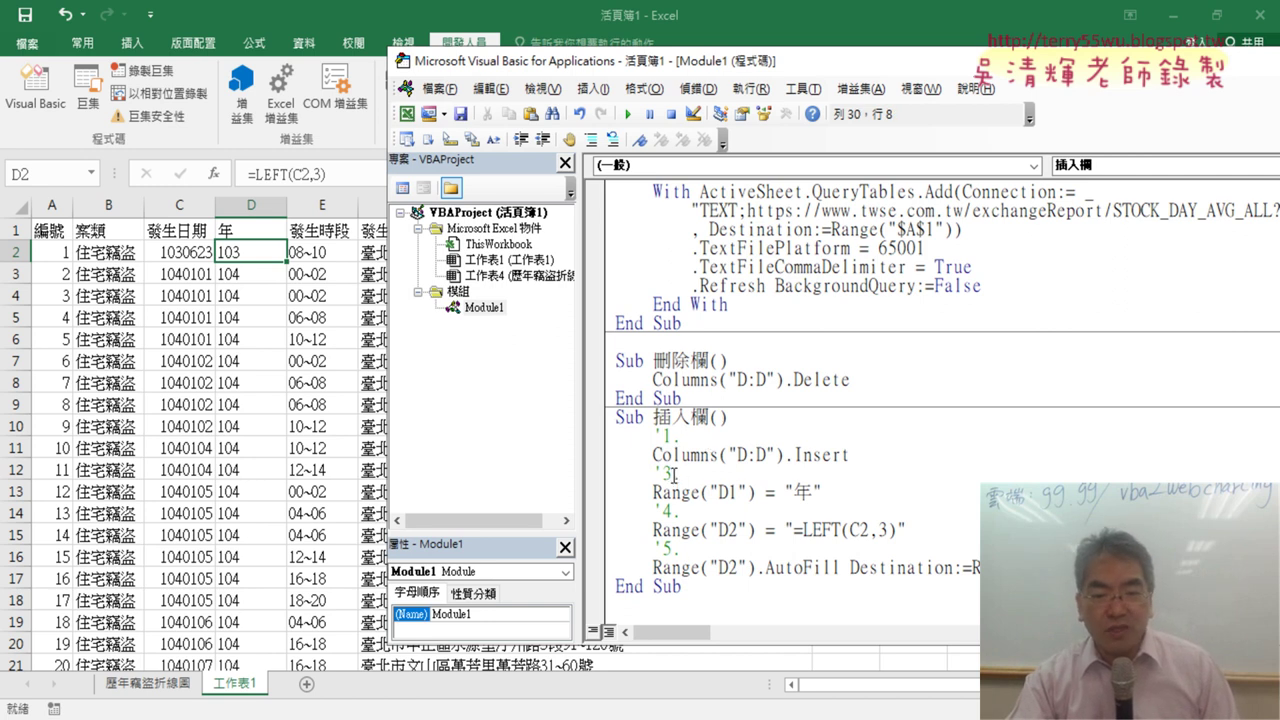
Renumber the step comments '3, '4, '5 to '2, '3, '4.
key(BackSpace)
text(2)
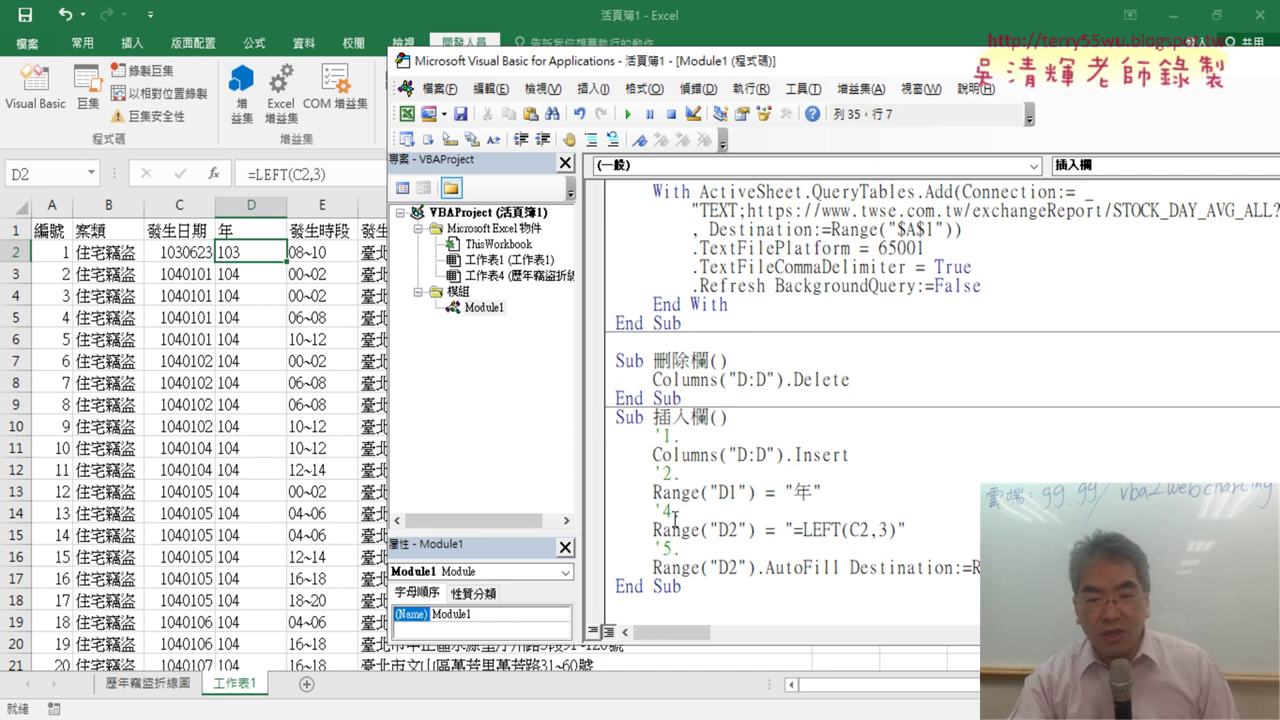
drag(675, 514, 652, 512)
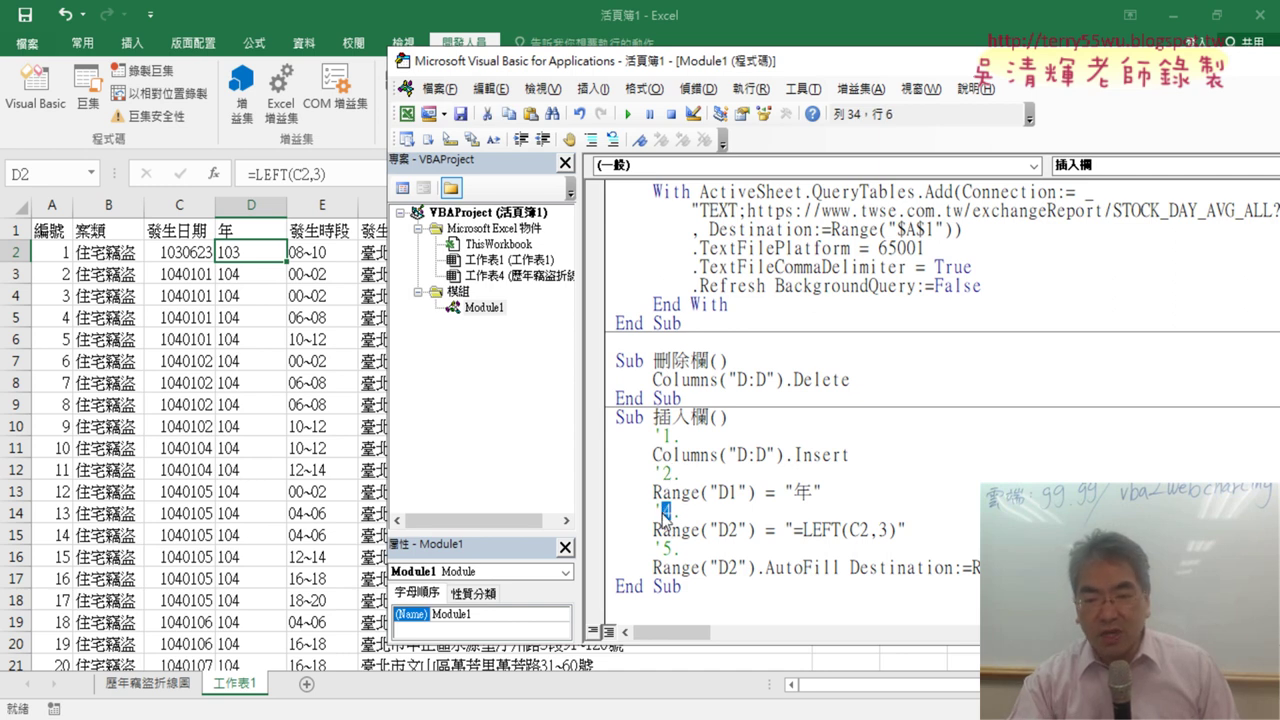
text(3)
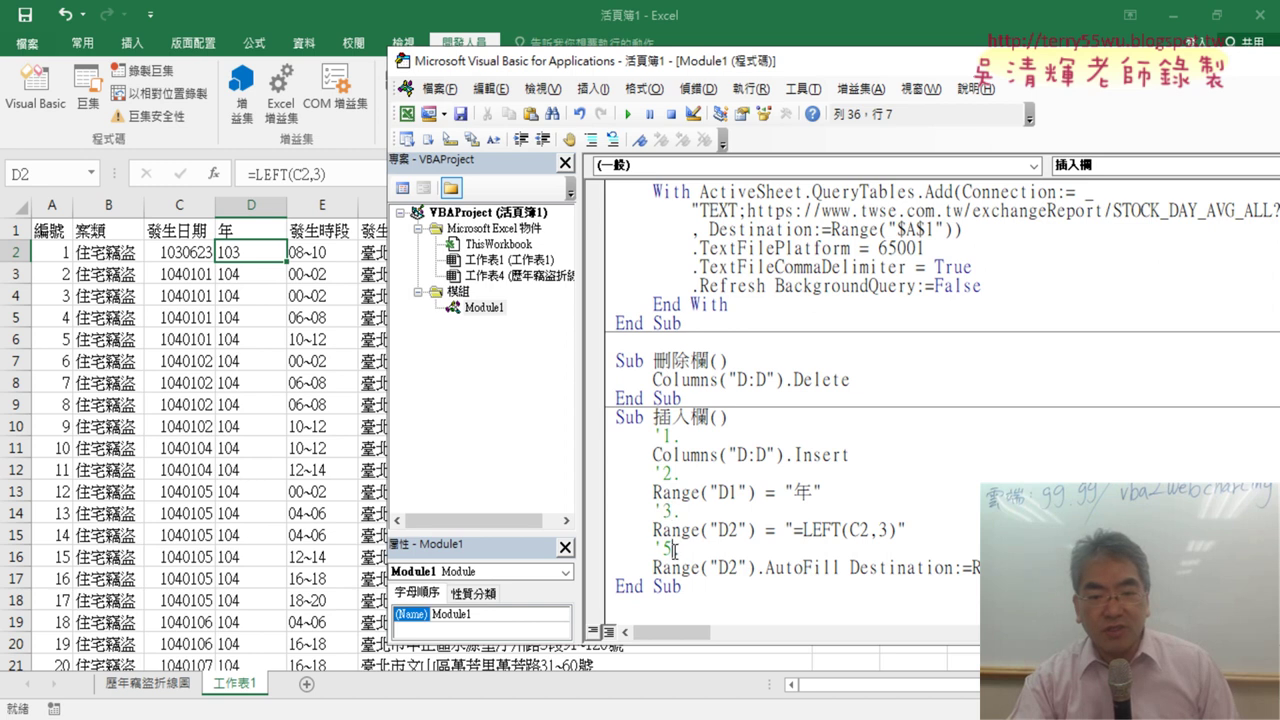
drag(673, 549, 663, 549)
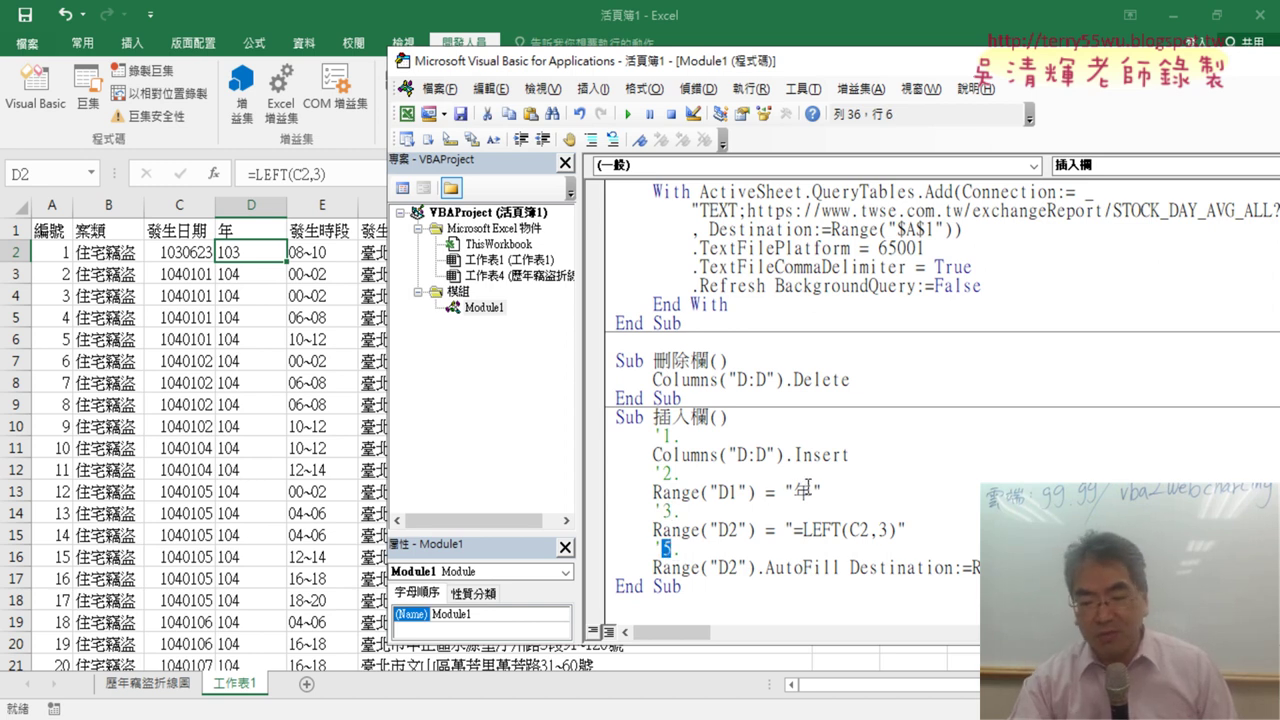
text(4)
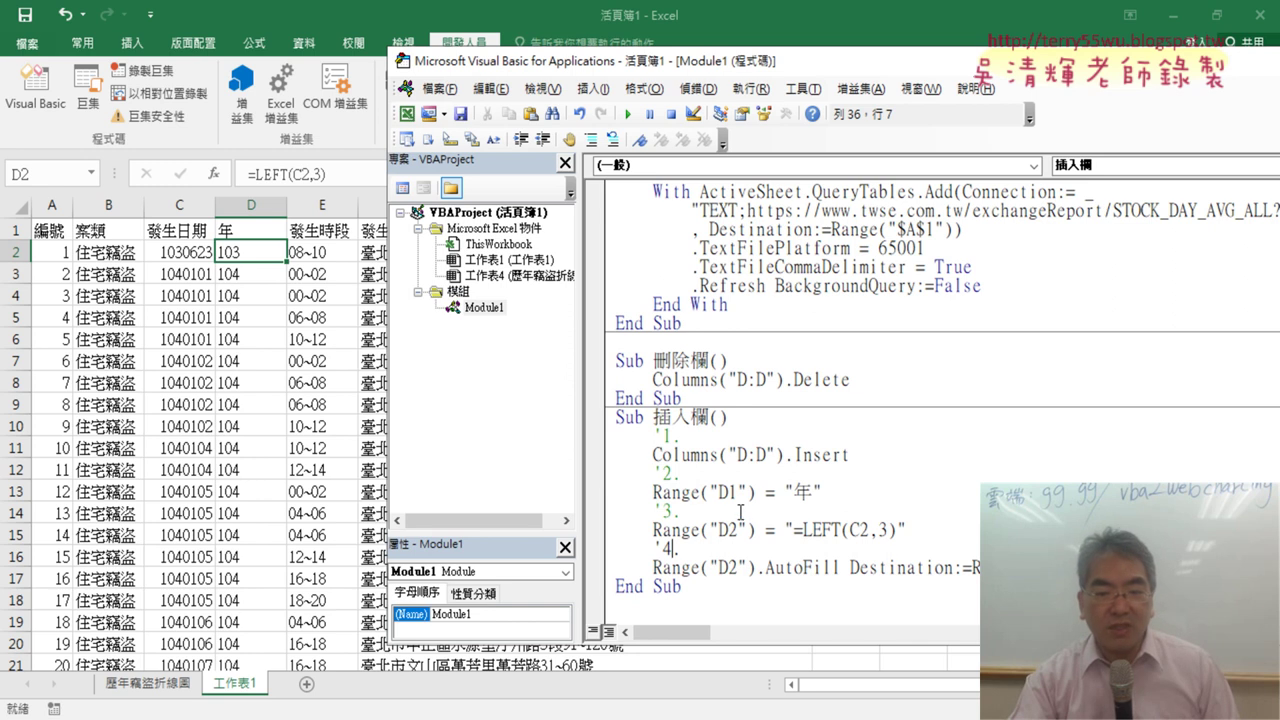
drag(793, 529, 899, 529)
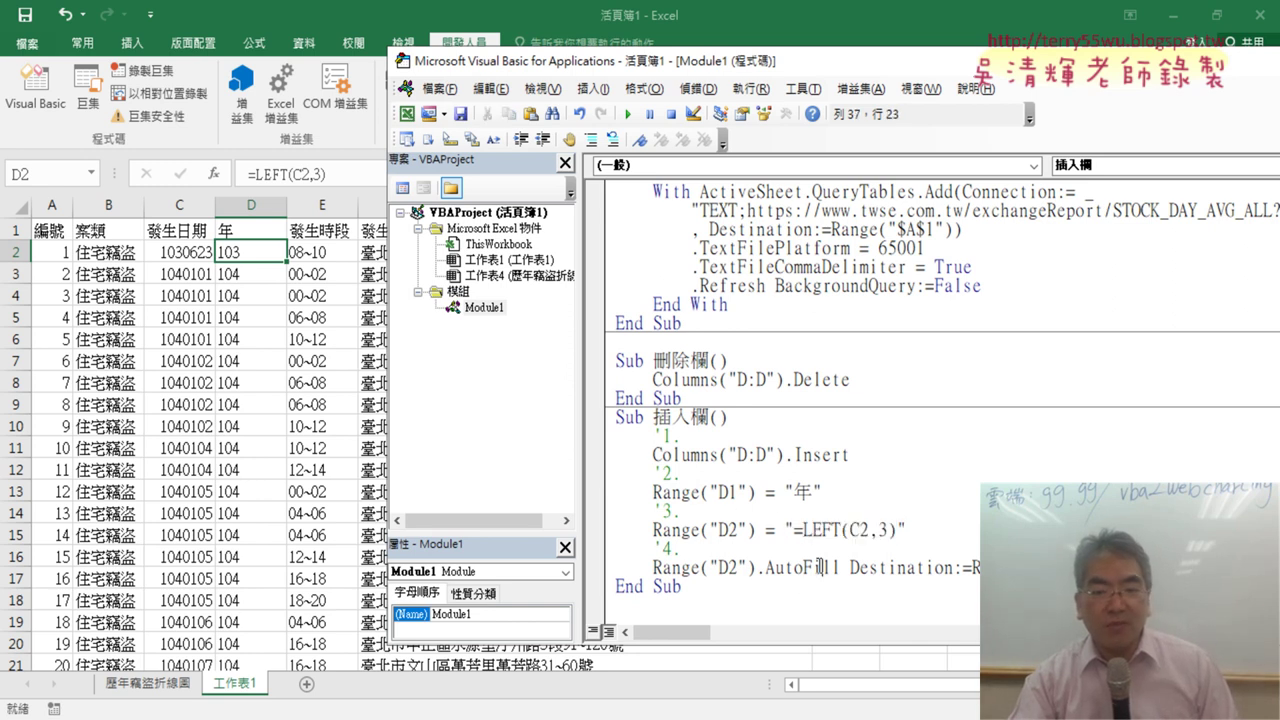
click(815, 570)
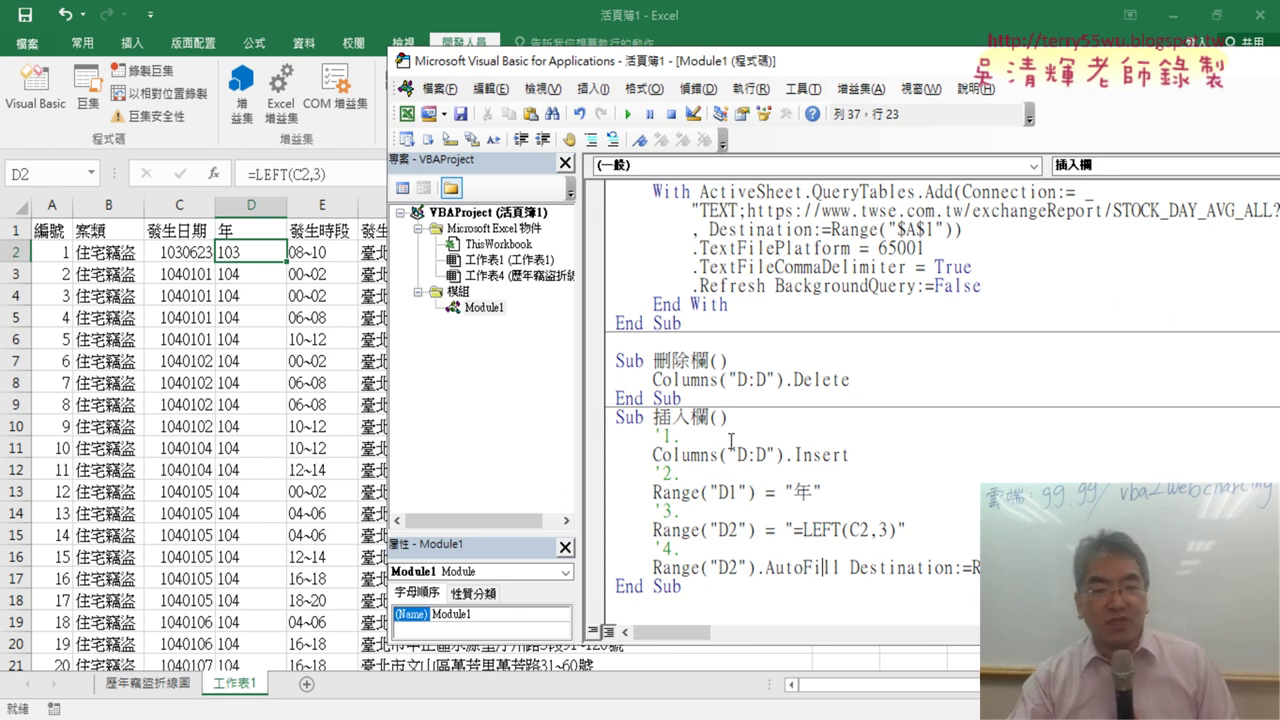
click(731, 553)
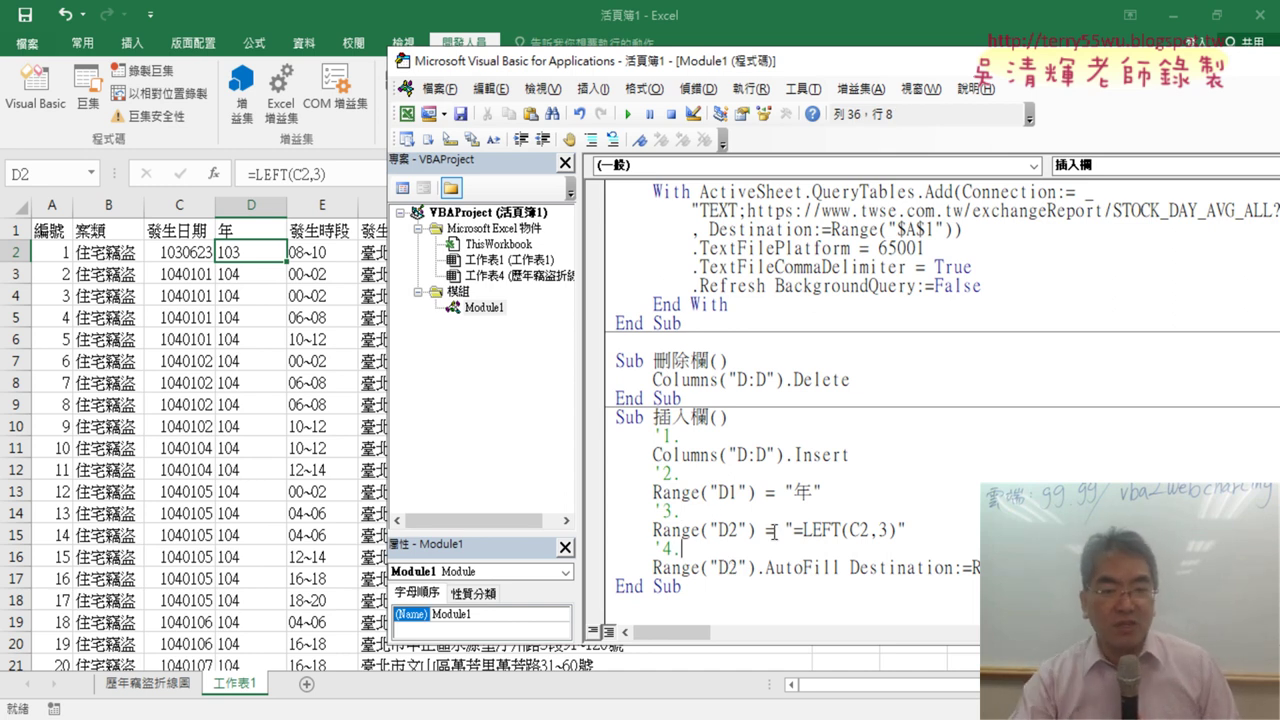
drag(676, 396, 617, 369)
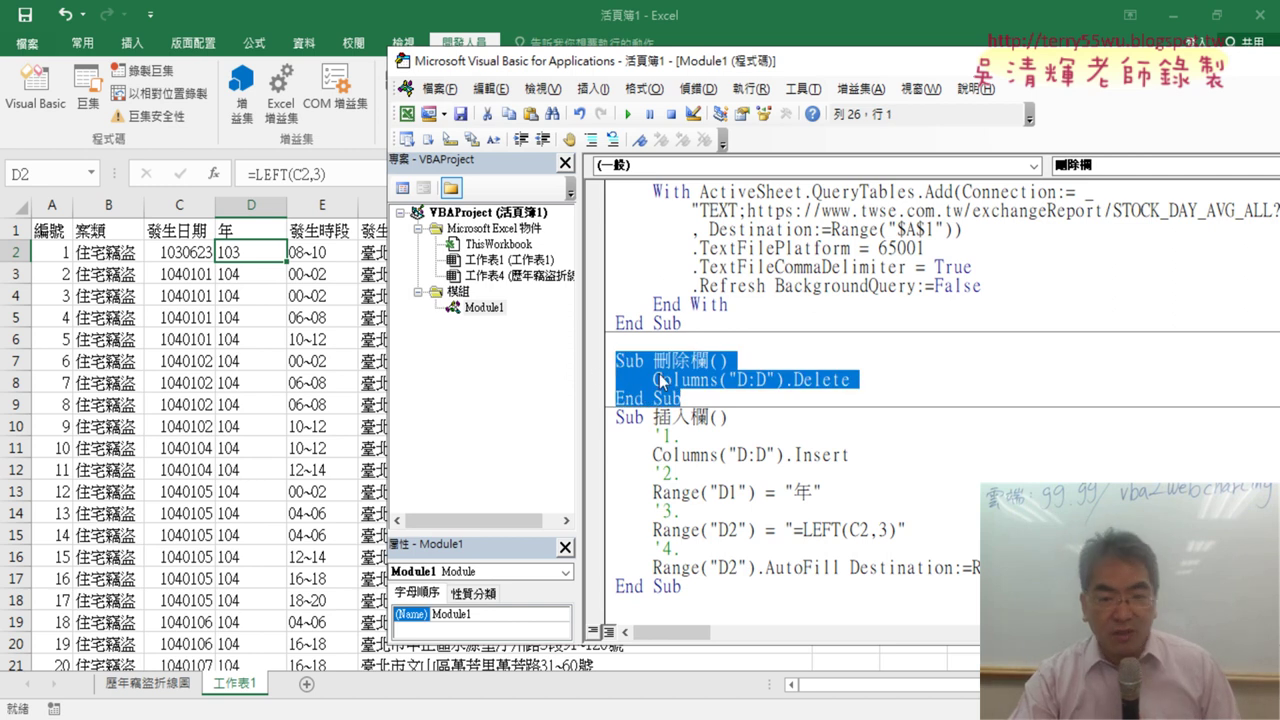
drag(693, 587, 605, 418)
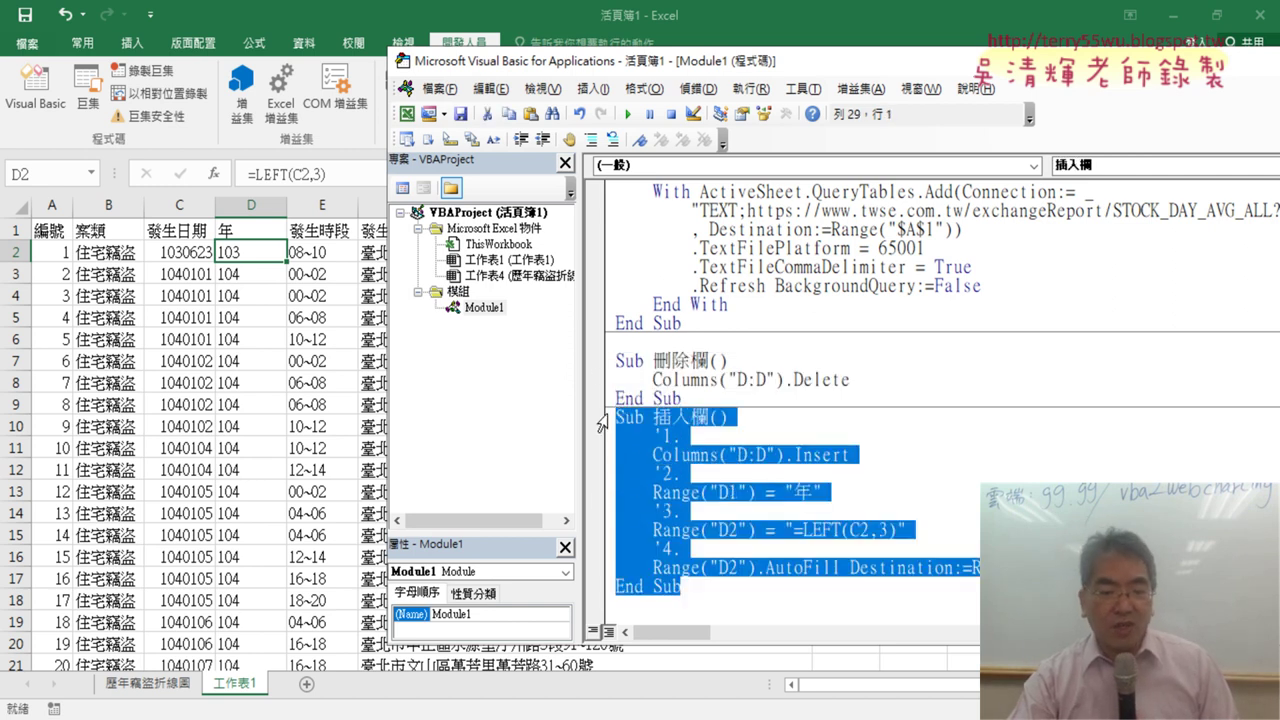